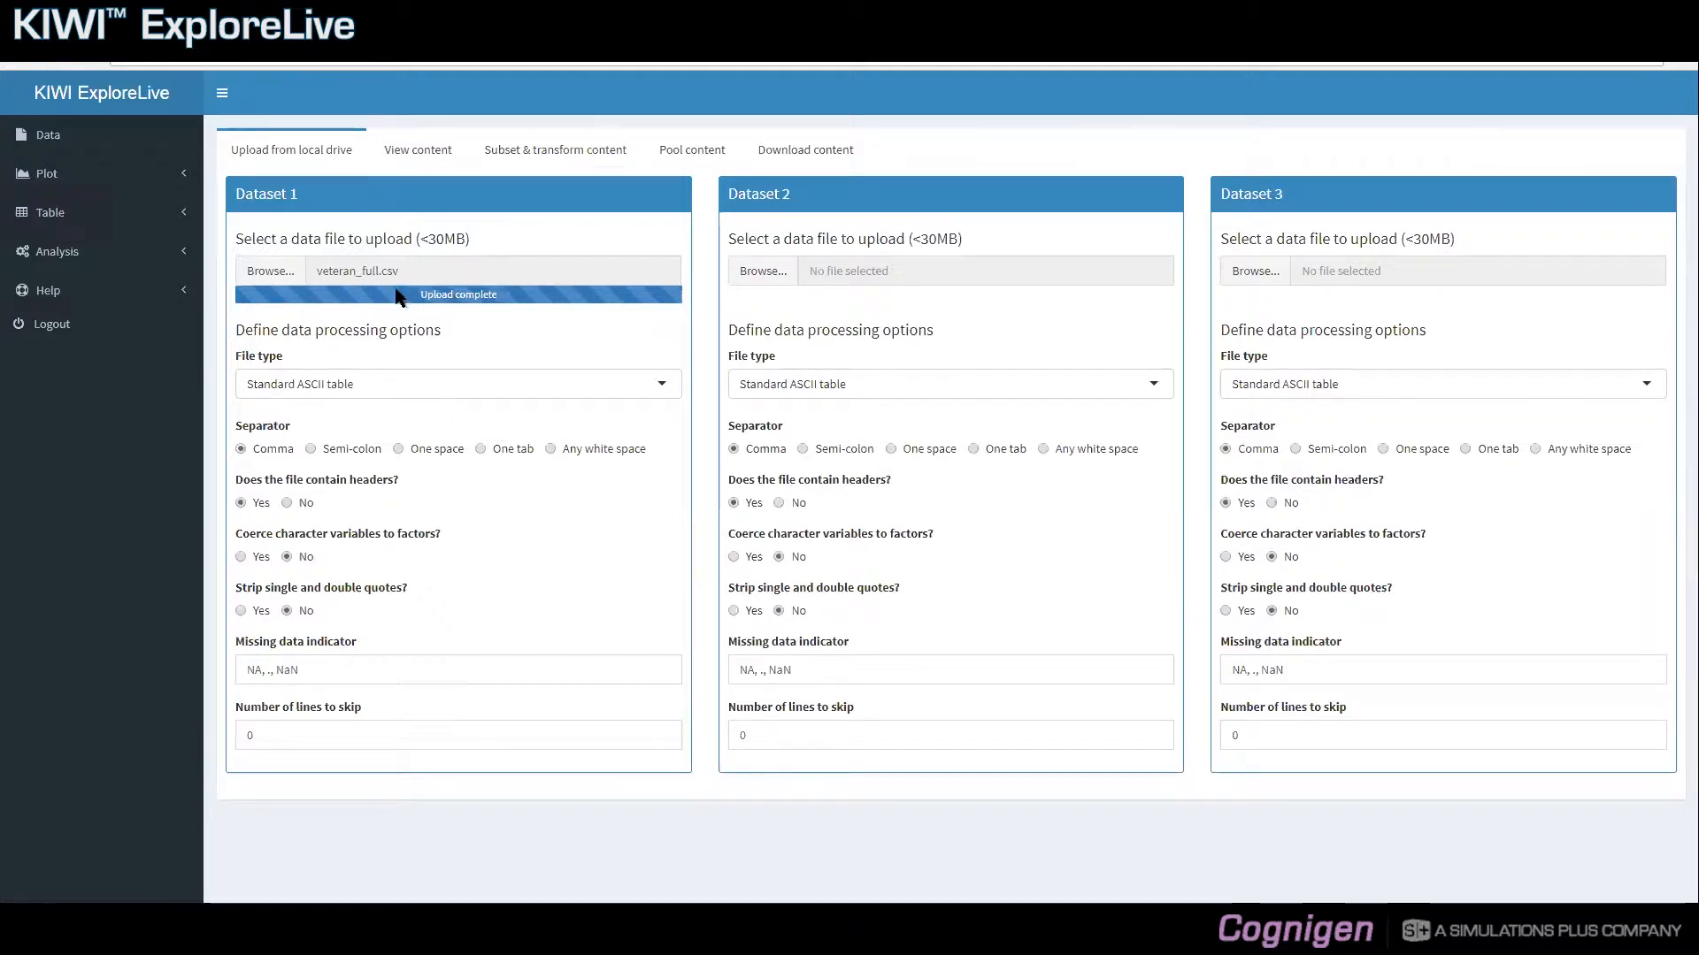
pyautogui.click(150, 291)
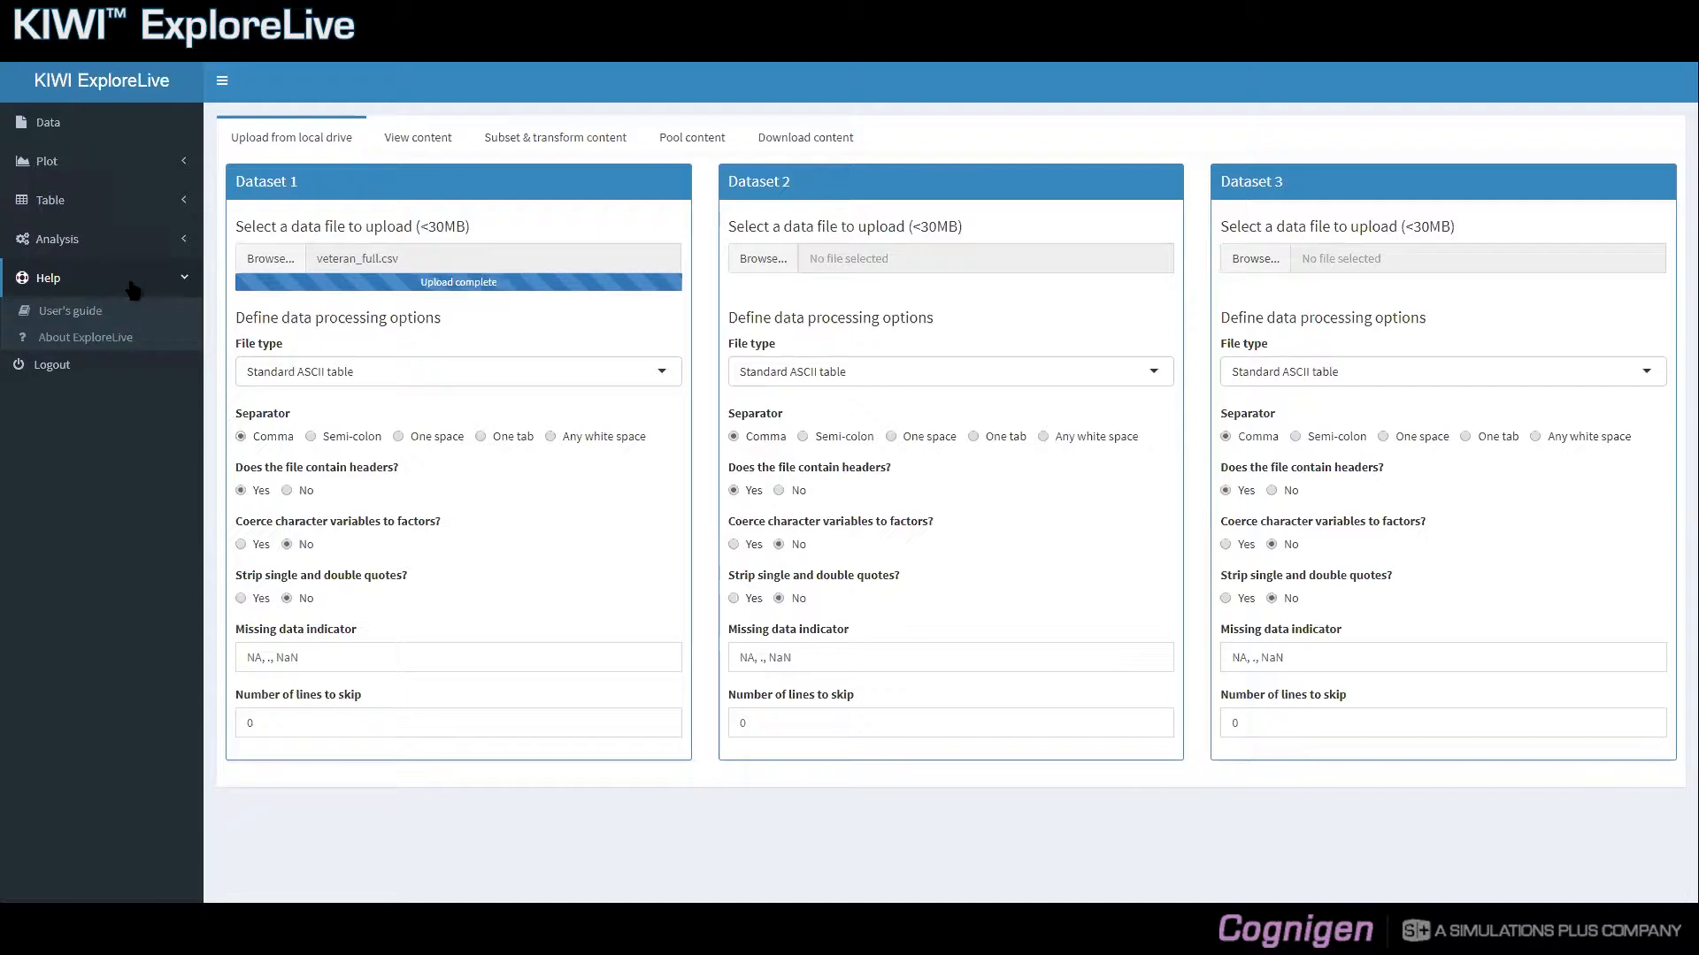
pyautogui.click(132, 291)
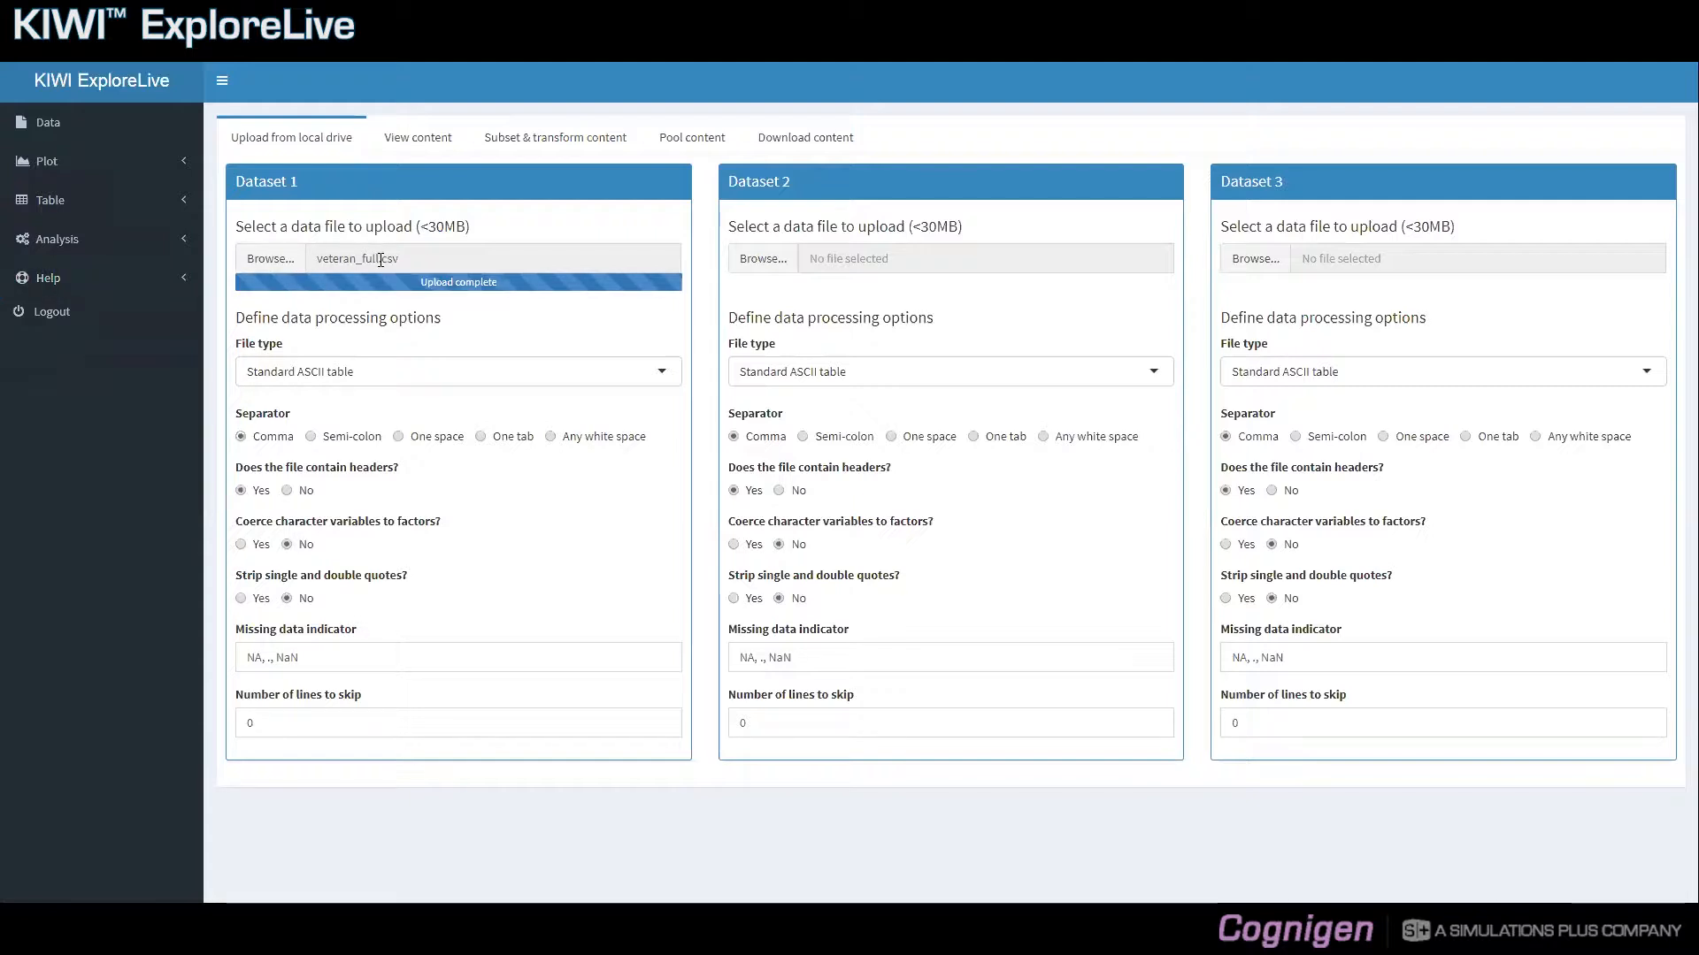
# - View the content of the uploaded veteran_full.csv and examine its data summary and data table
pyautogui.click(414, 145)
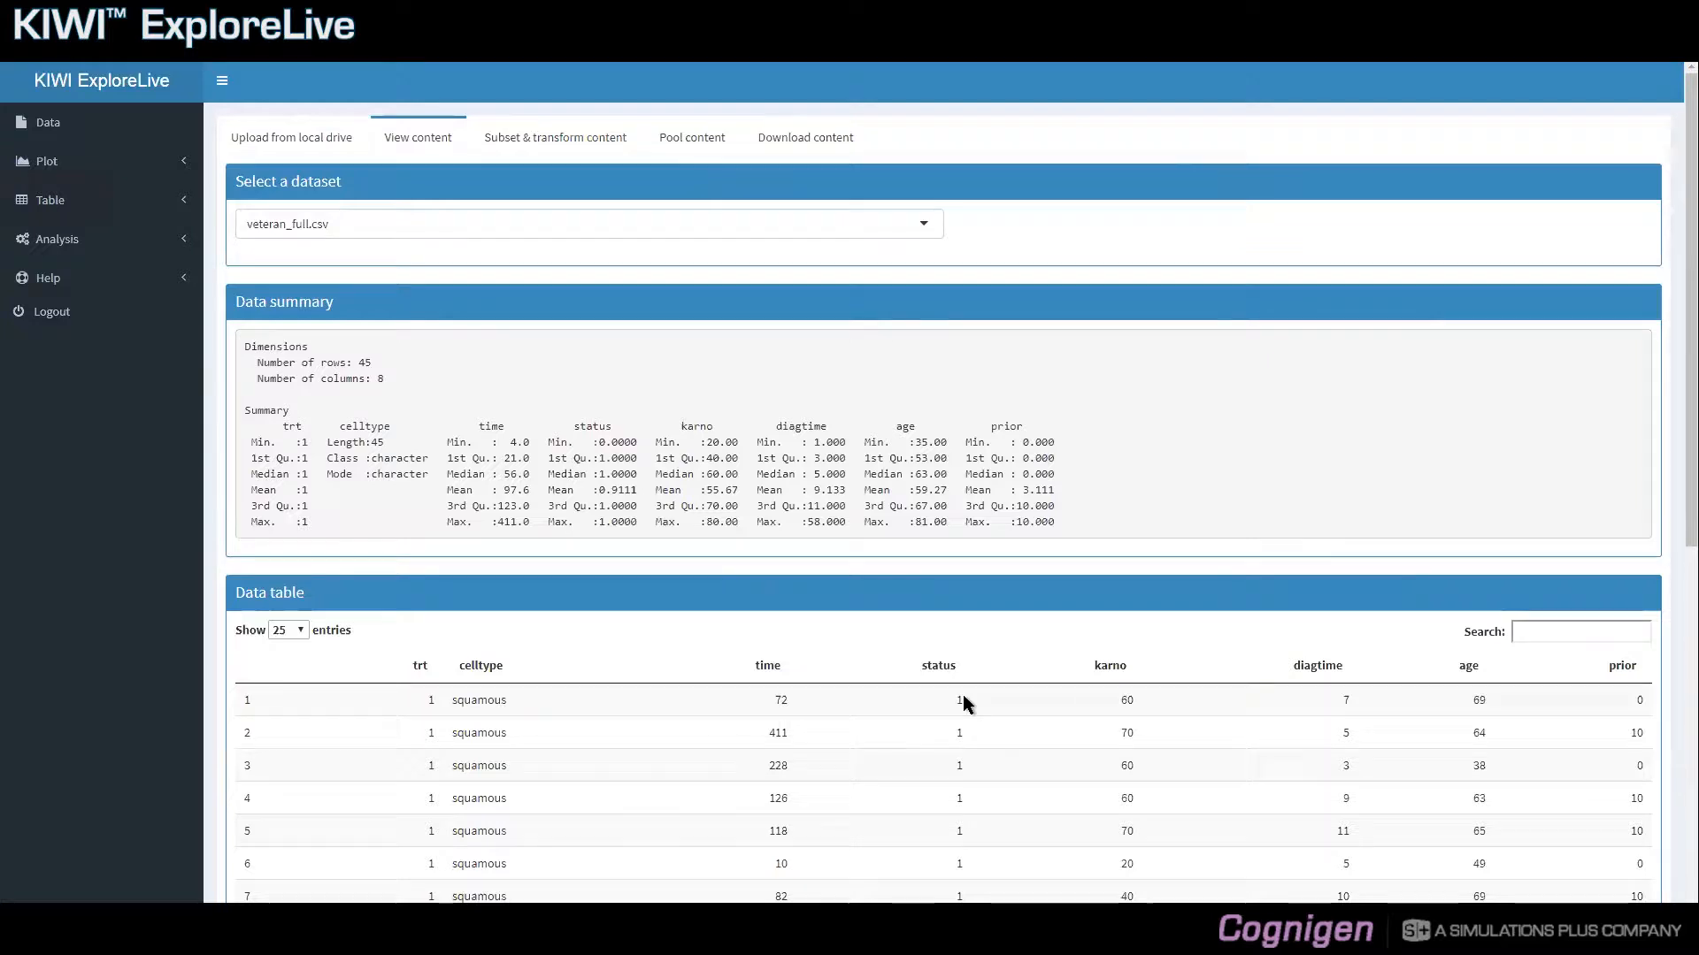
pyautogui.scroll(-1, 963, 696)
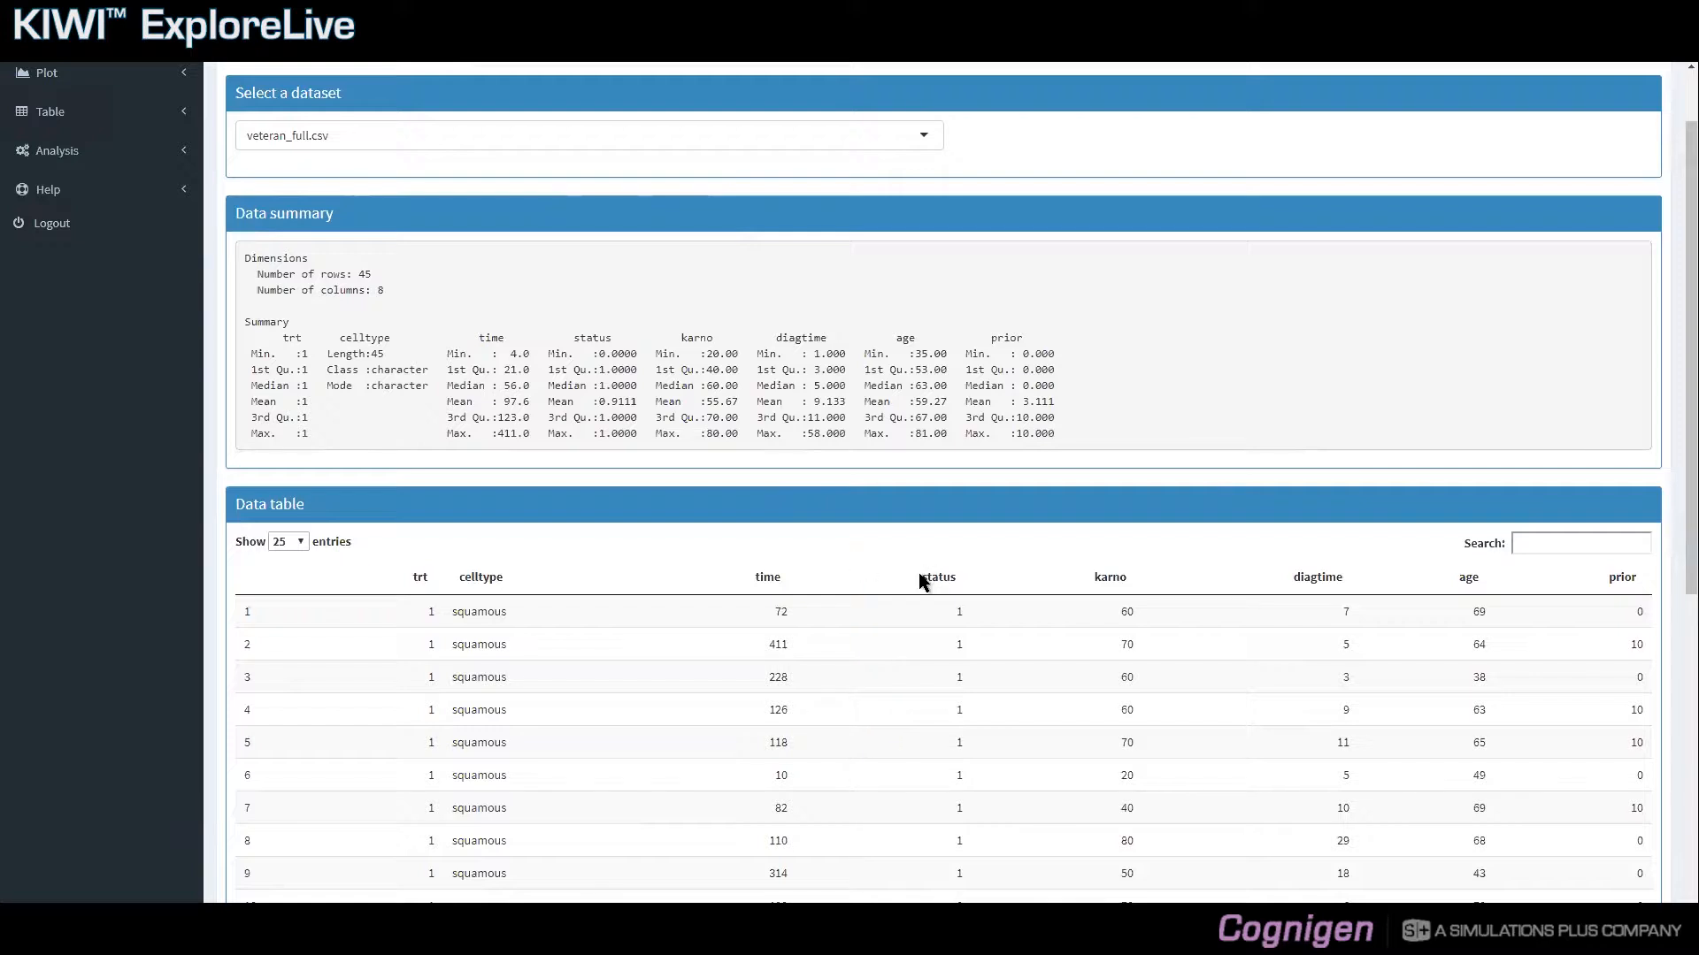
pyautogui.scroll(1, 919, 572)
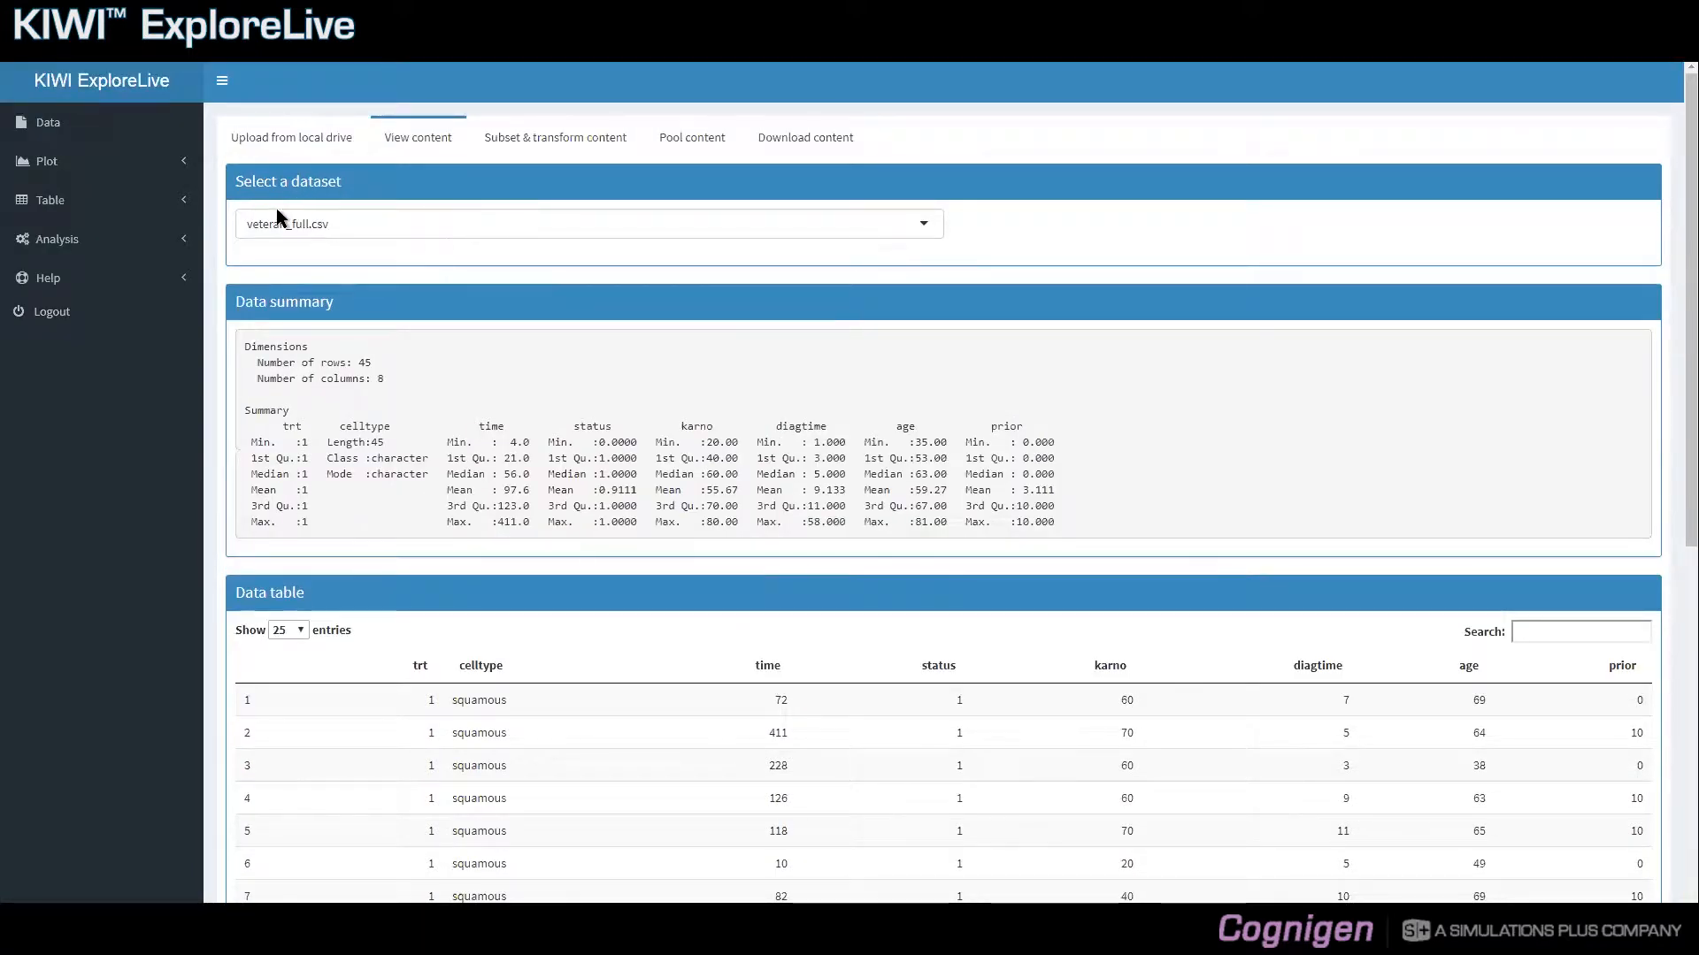
# - Open the Survival analysis and select veteran_full.csv as its dataset
pyautogui.click(154, 246)
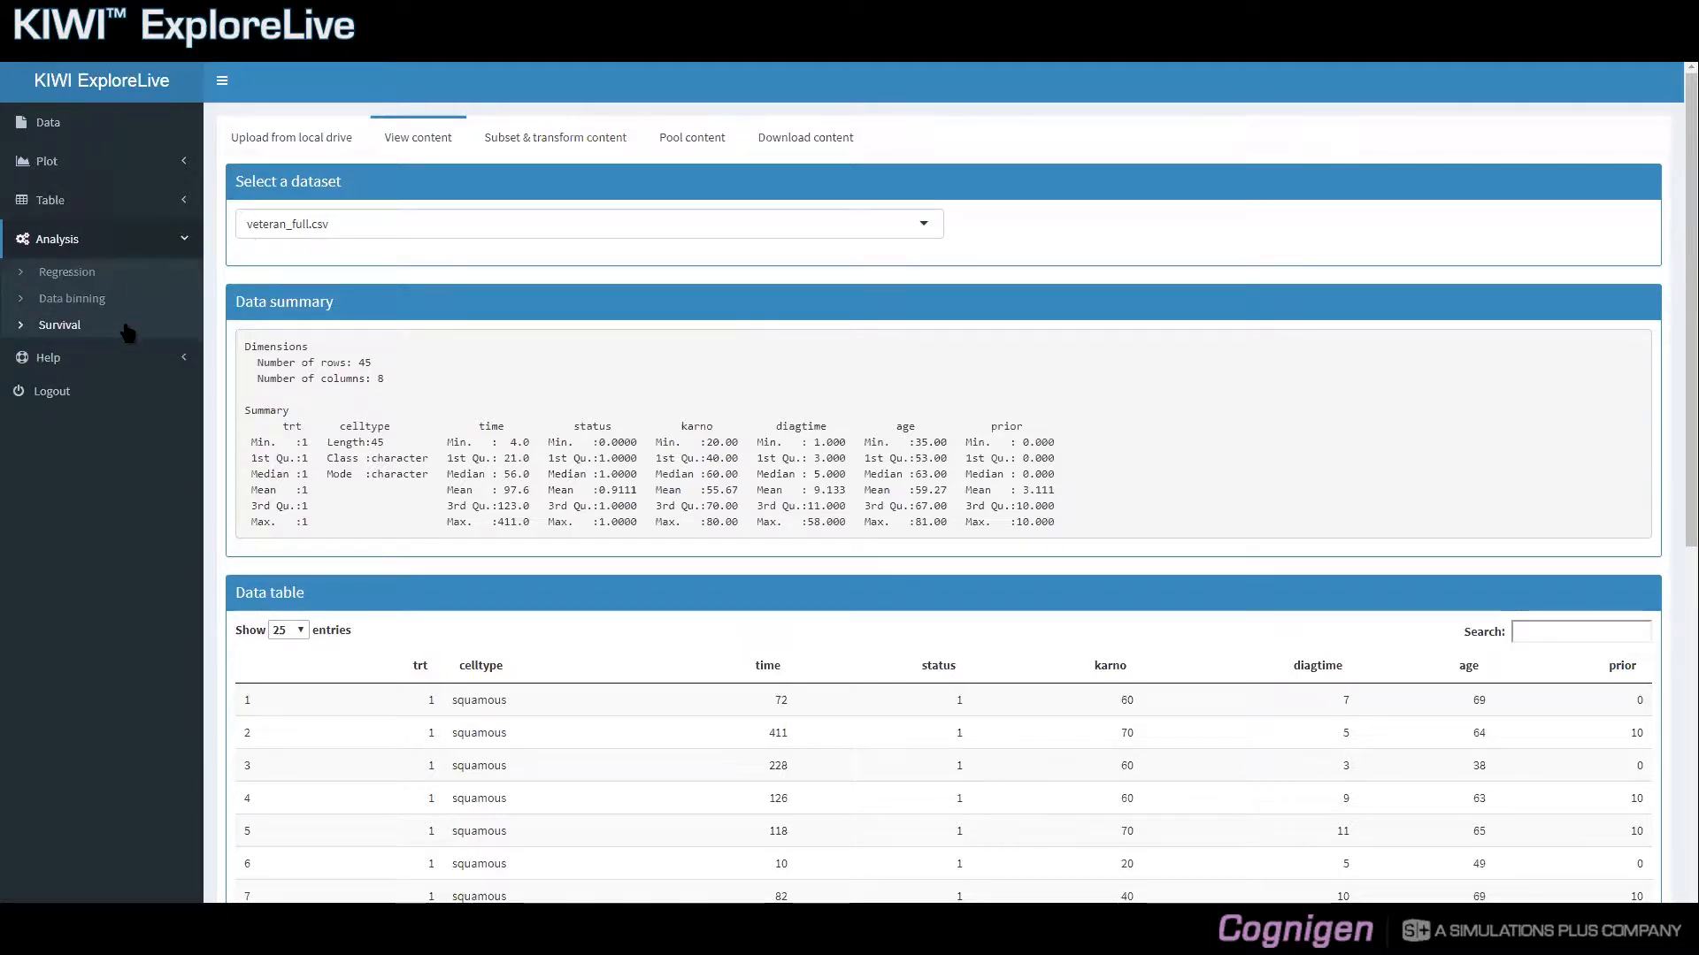
pyautogui.click(81, 328)
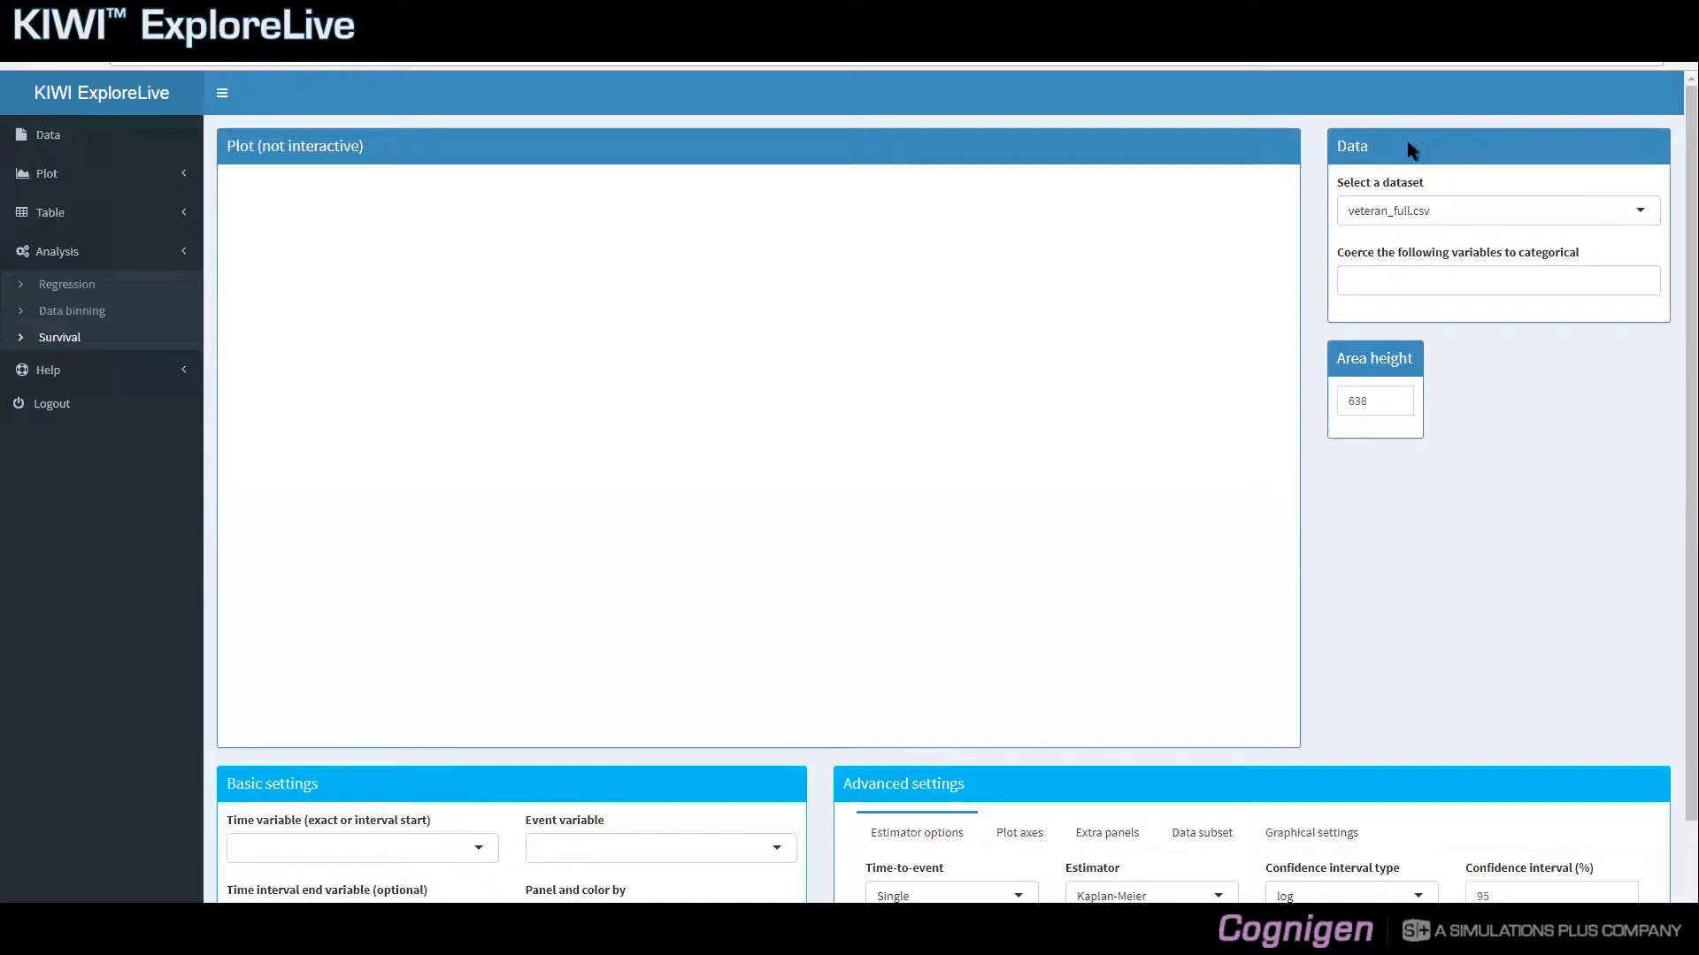
pyautogui.click(1638, 213)
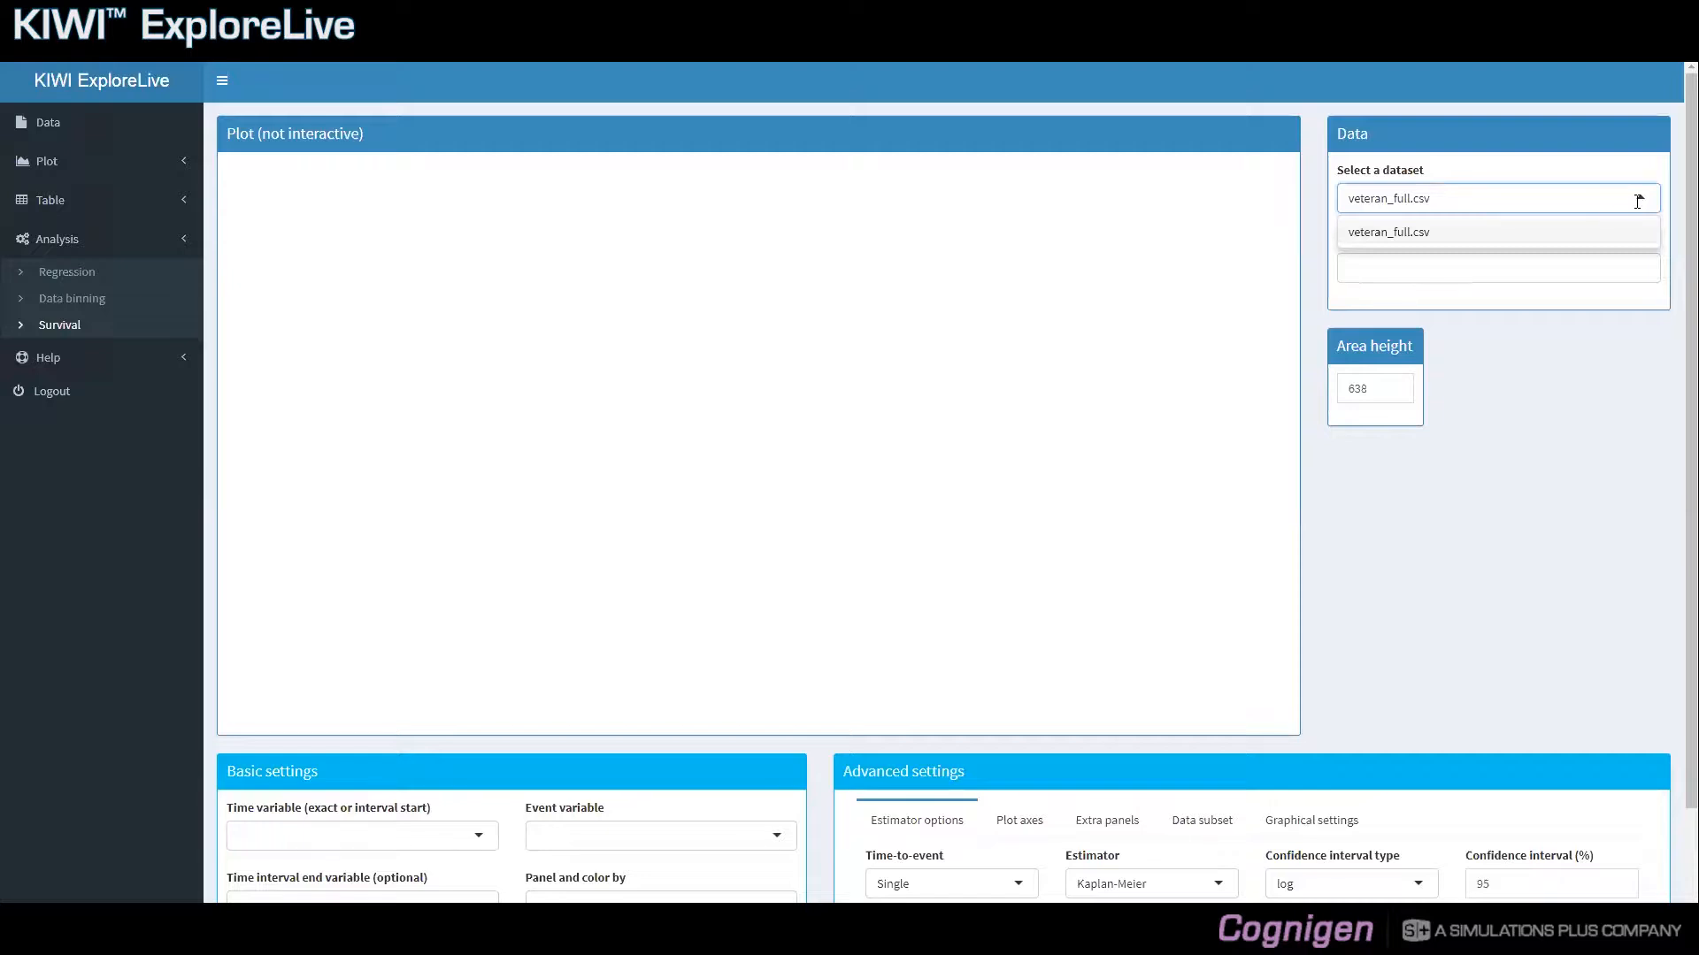
pyautogui.click(1500, 232)
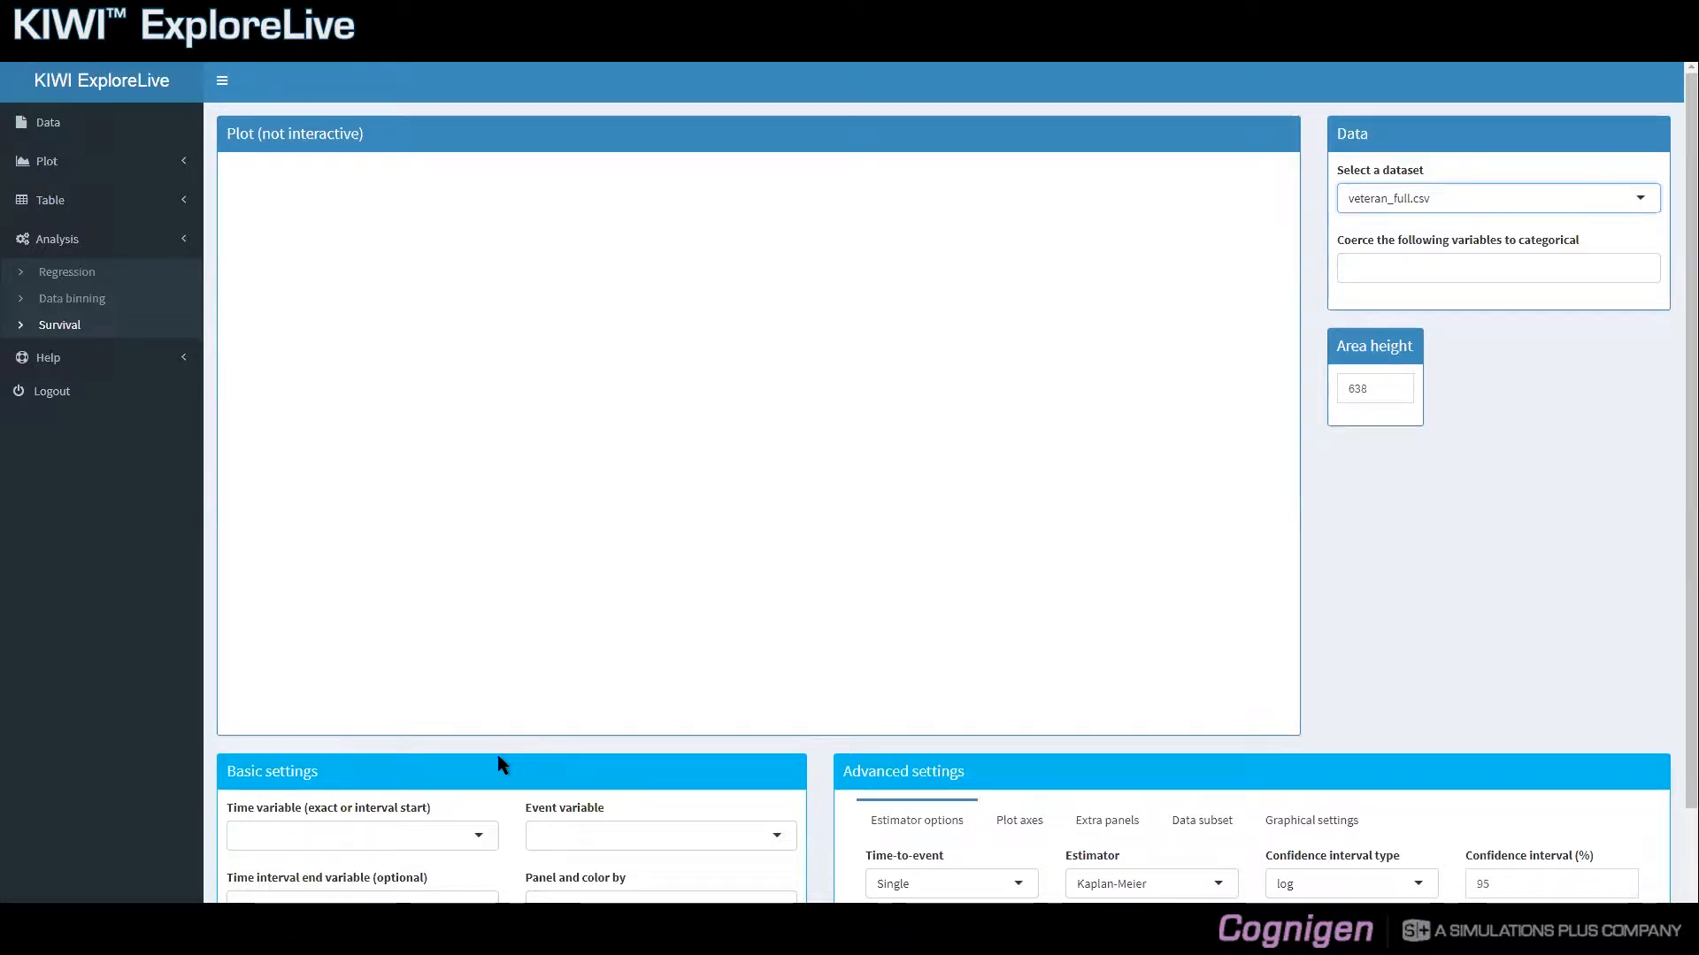
# - Set the survival plot's time variable to time and its event variable to status
pyautogui.click(427, 836)
pyautogui.write('time')
pyautogui.press('Return')
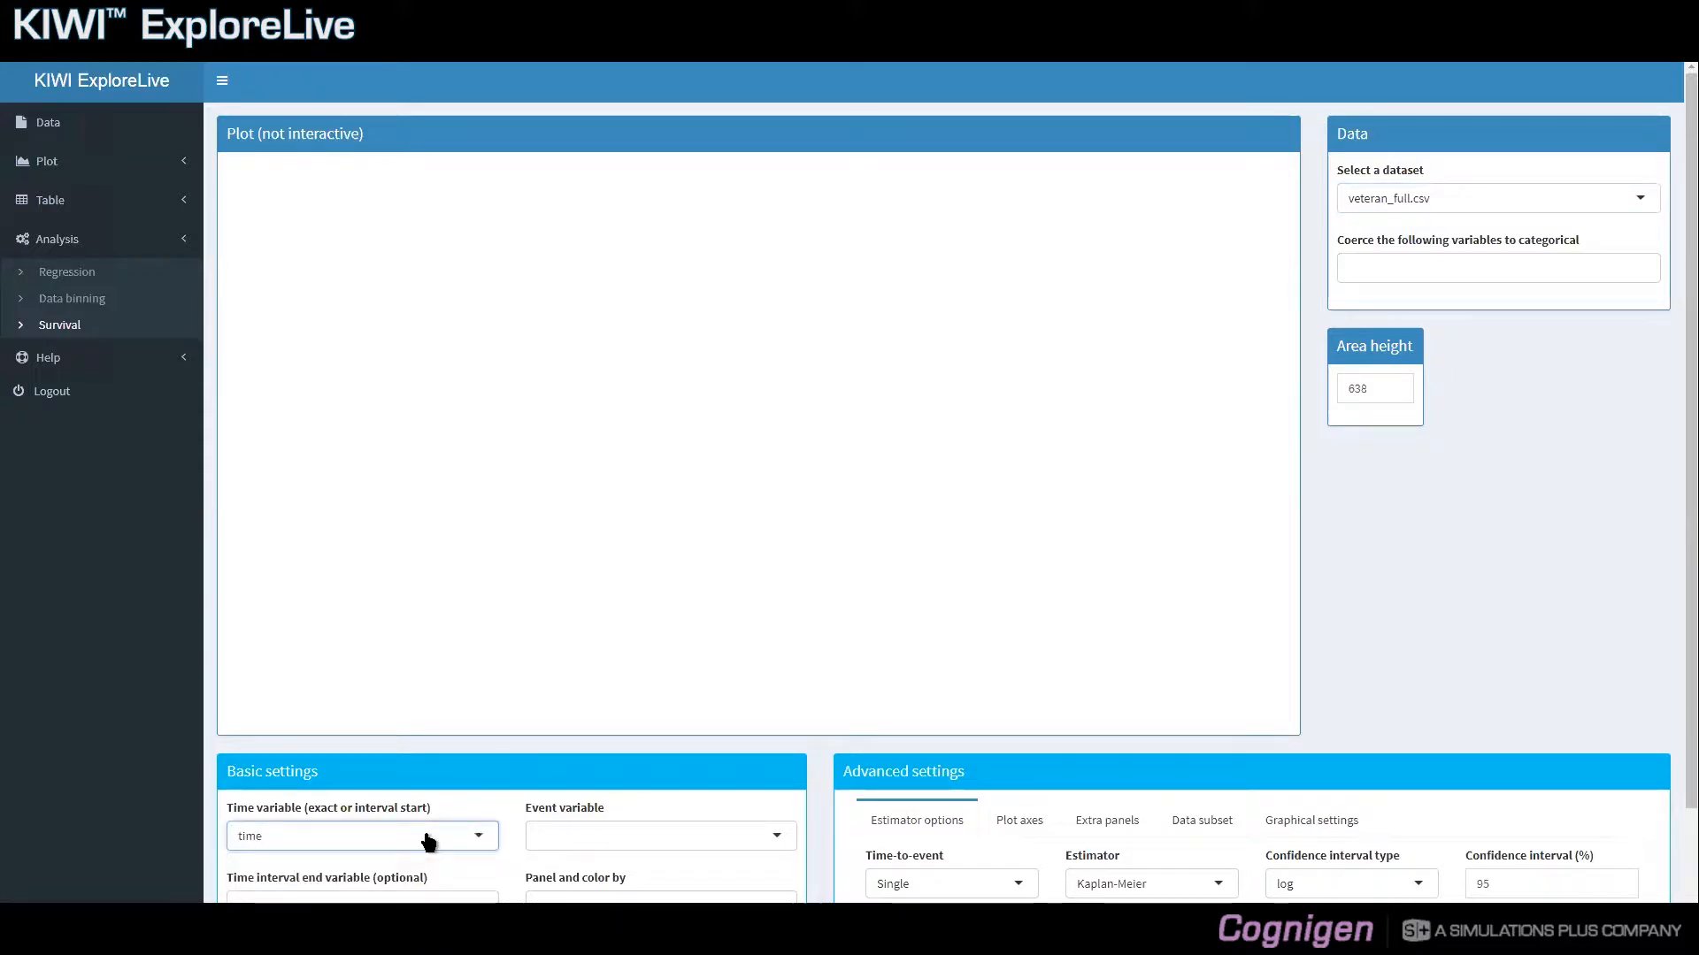
pyautogui.click(540, 836)
pyautogui.write('status')
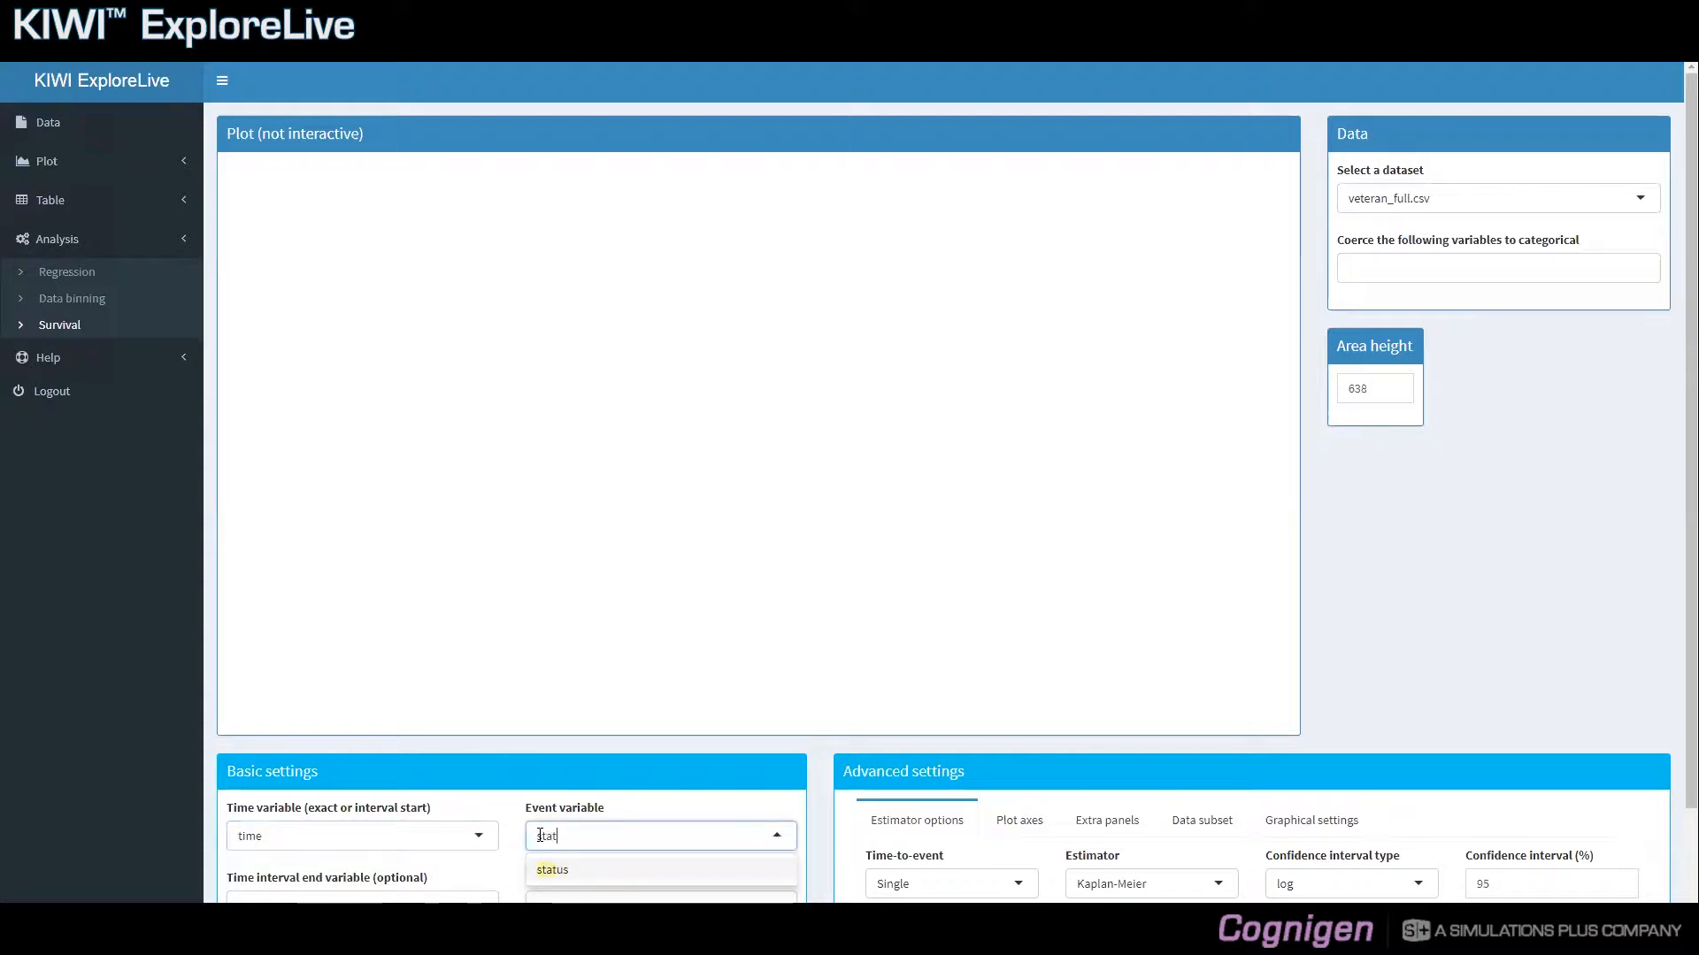
pyautogui.press('Return')
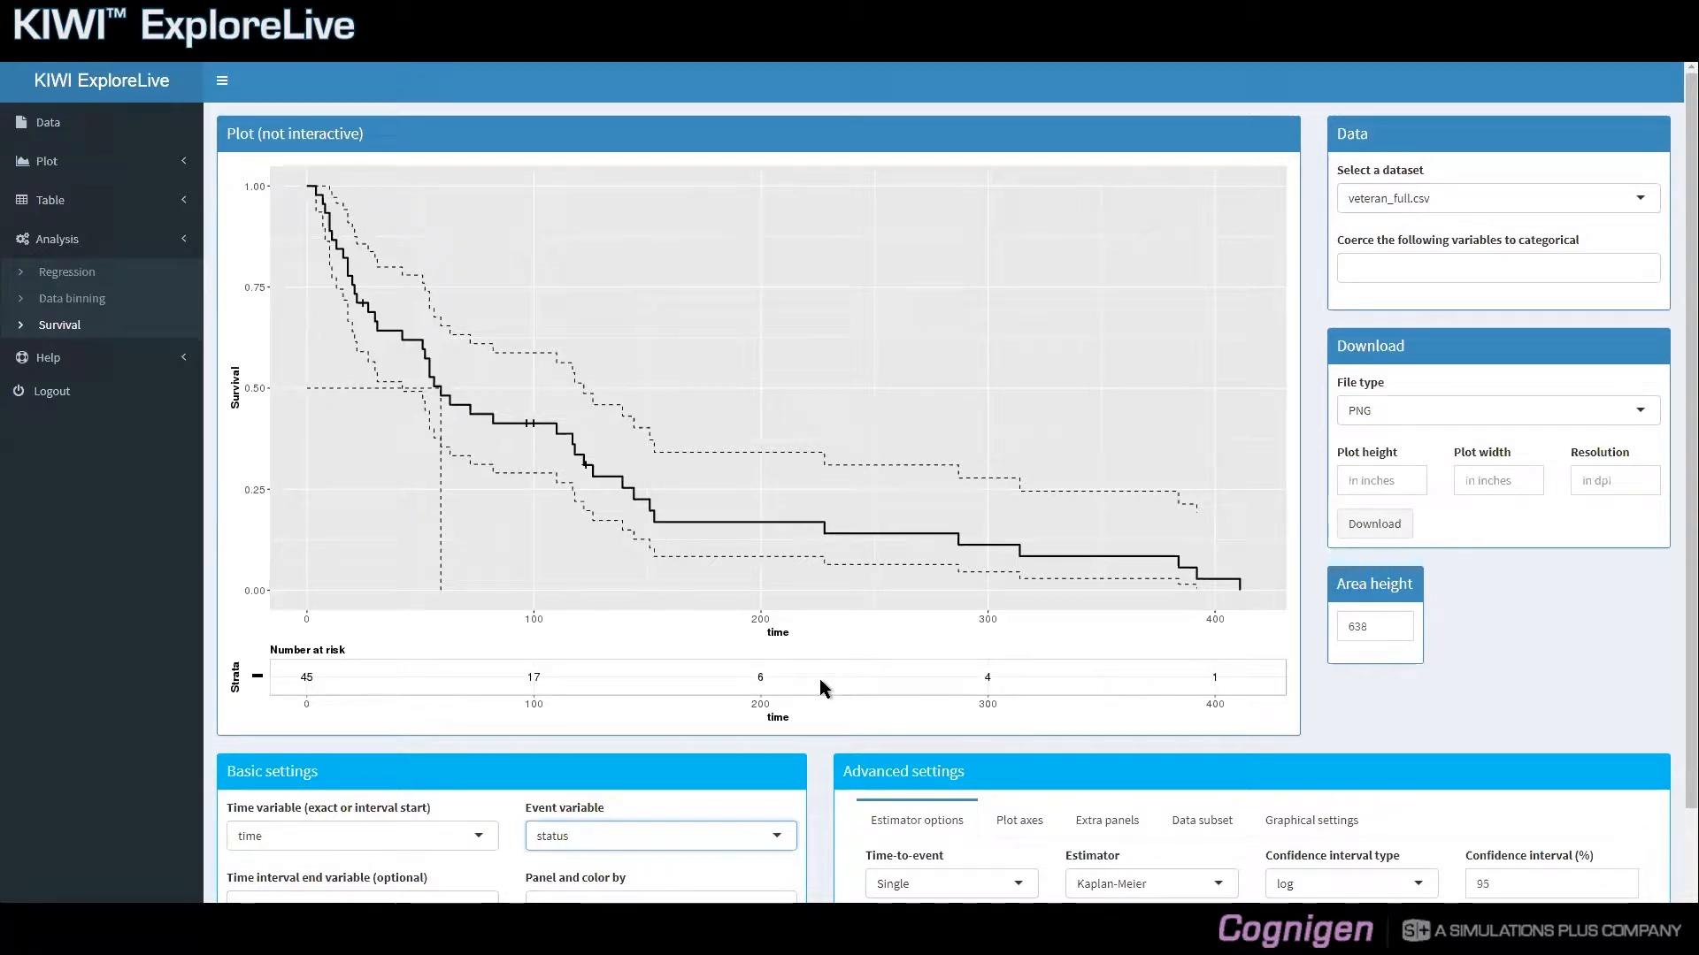
# - Review the available estimators and confidence interval types, keeping Kaplan-Meier and log selected
pyautogui.scroll(-1, 821, 679)
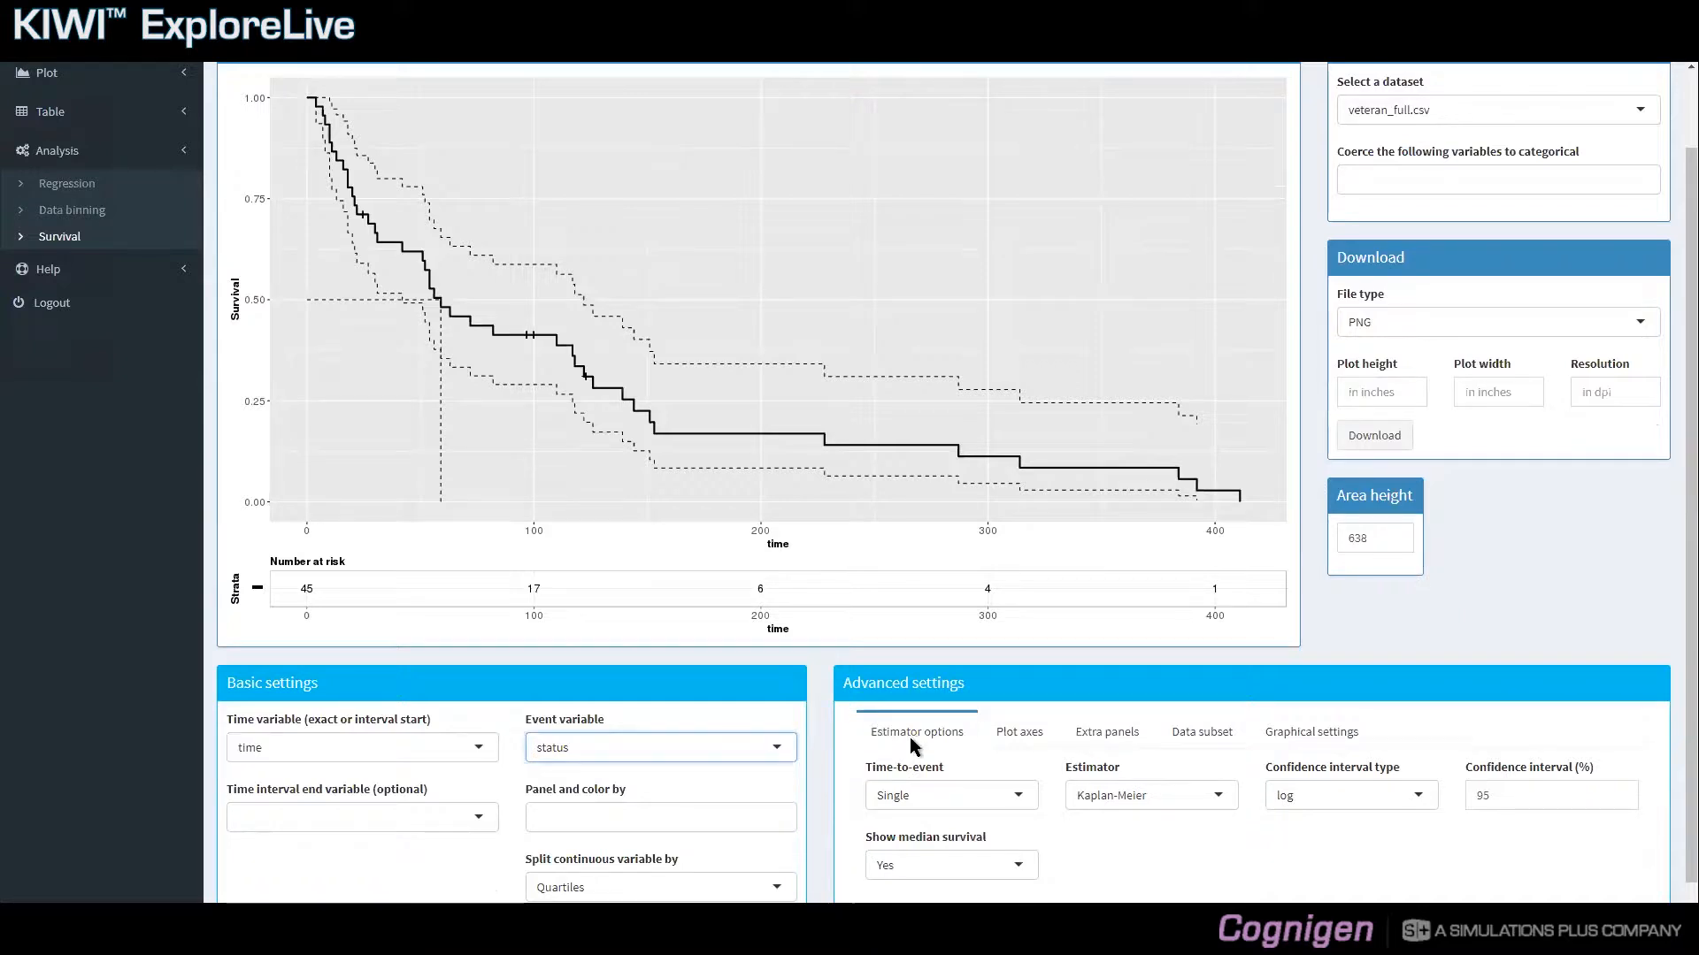
pyautogui.click(1198, 800)
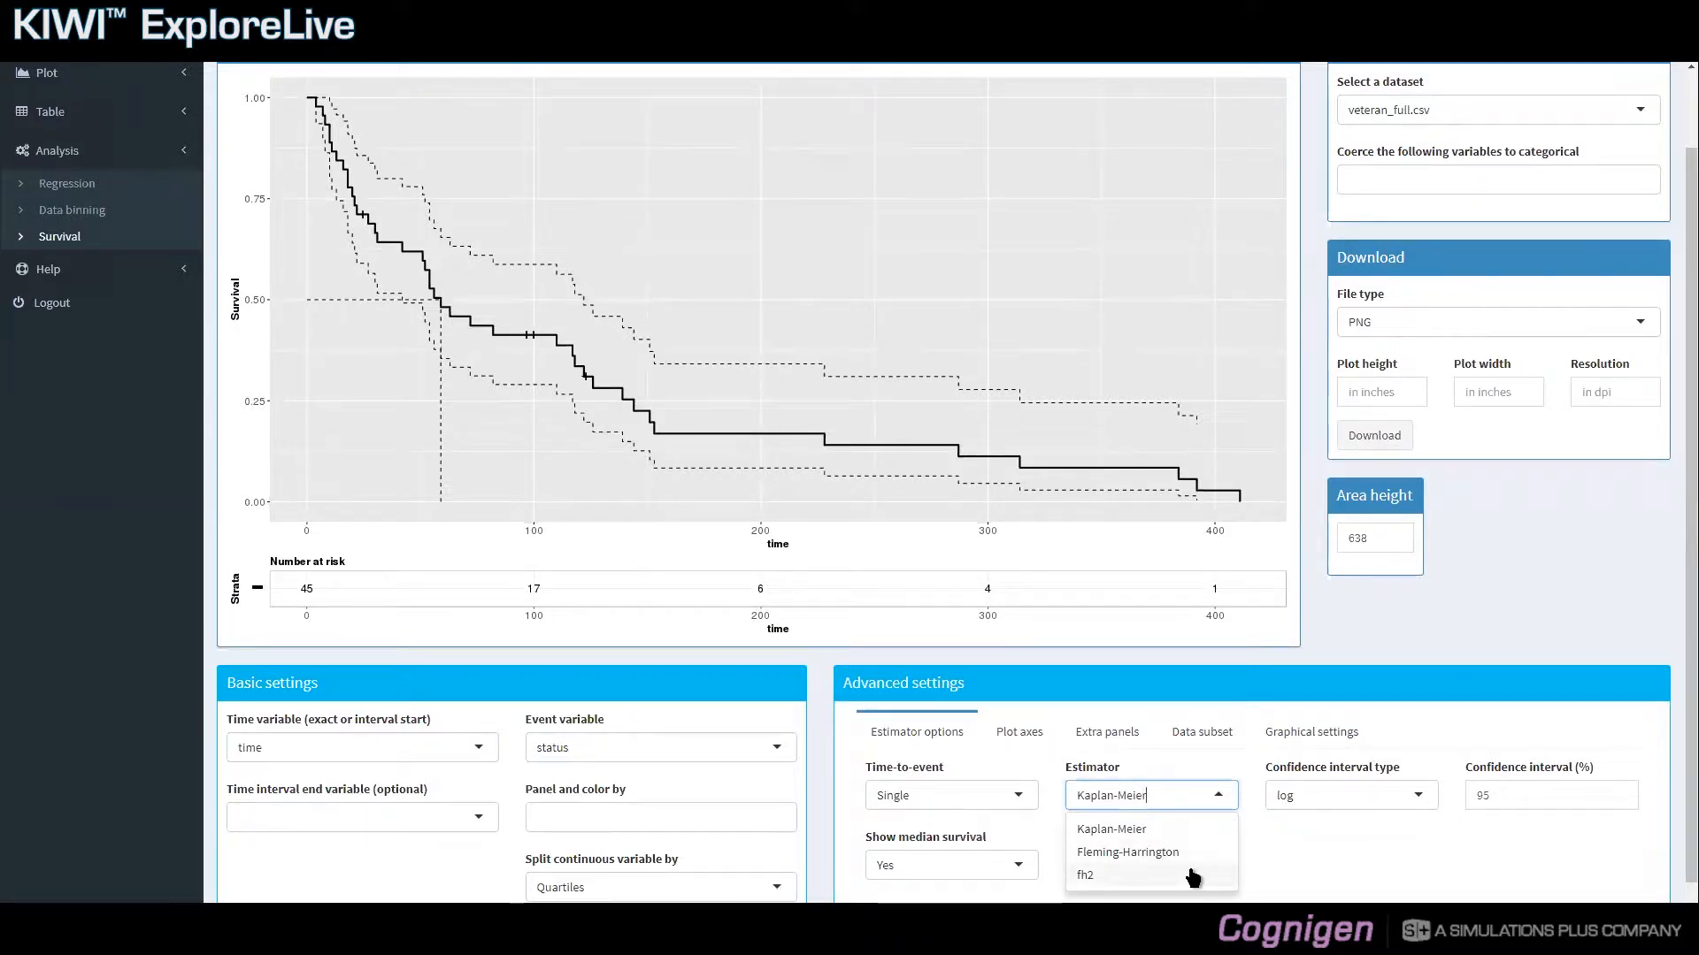
pyautogui.click(1254, 848)
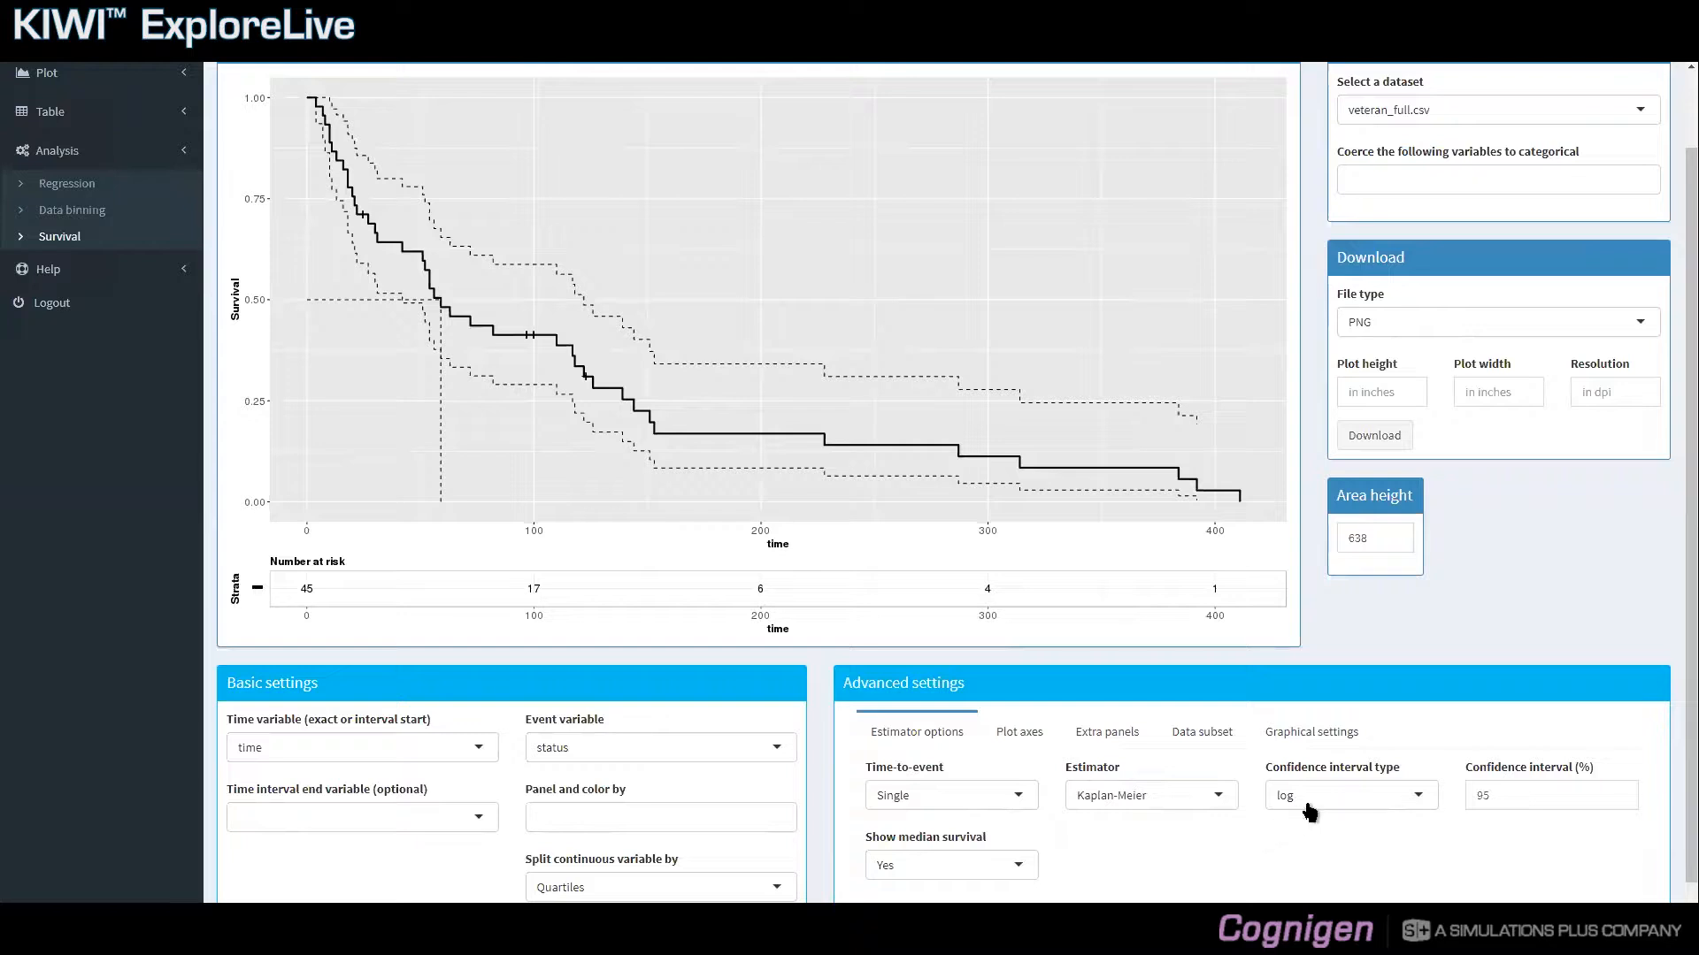
pyautogui.click(1413, 790)
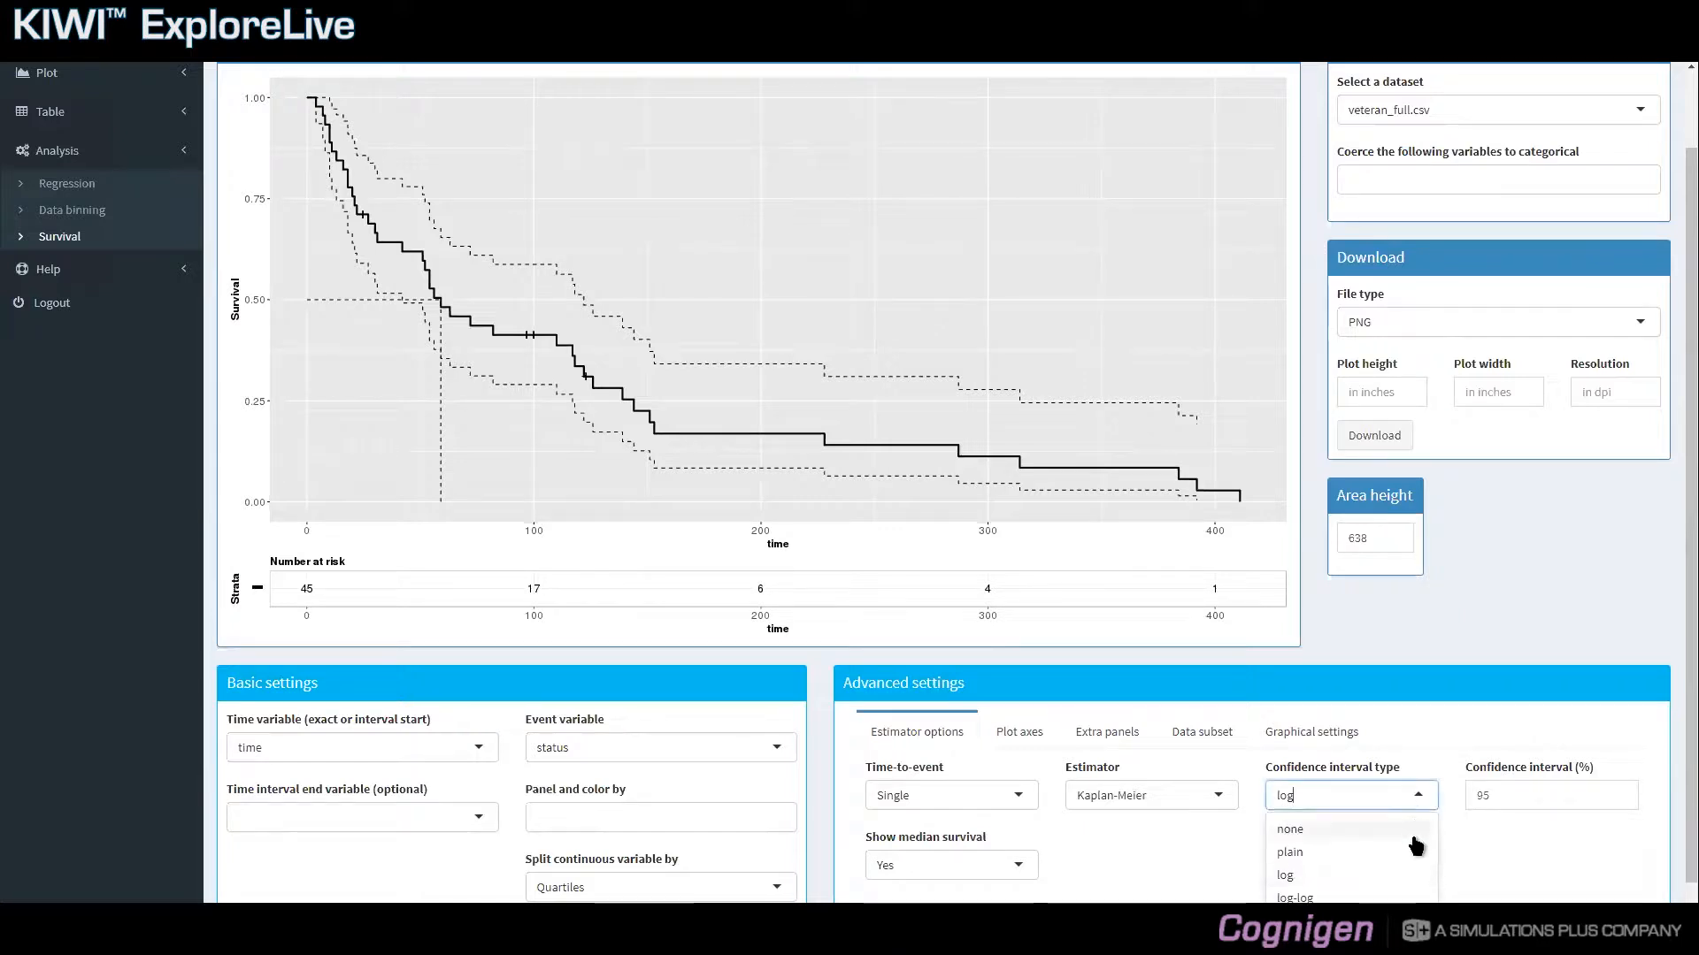
pyautogui.click(1375, 878)
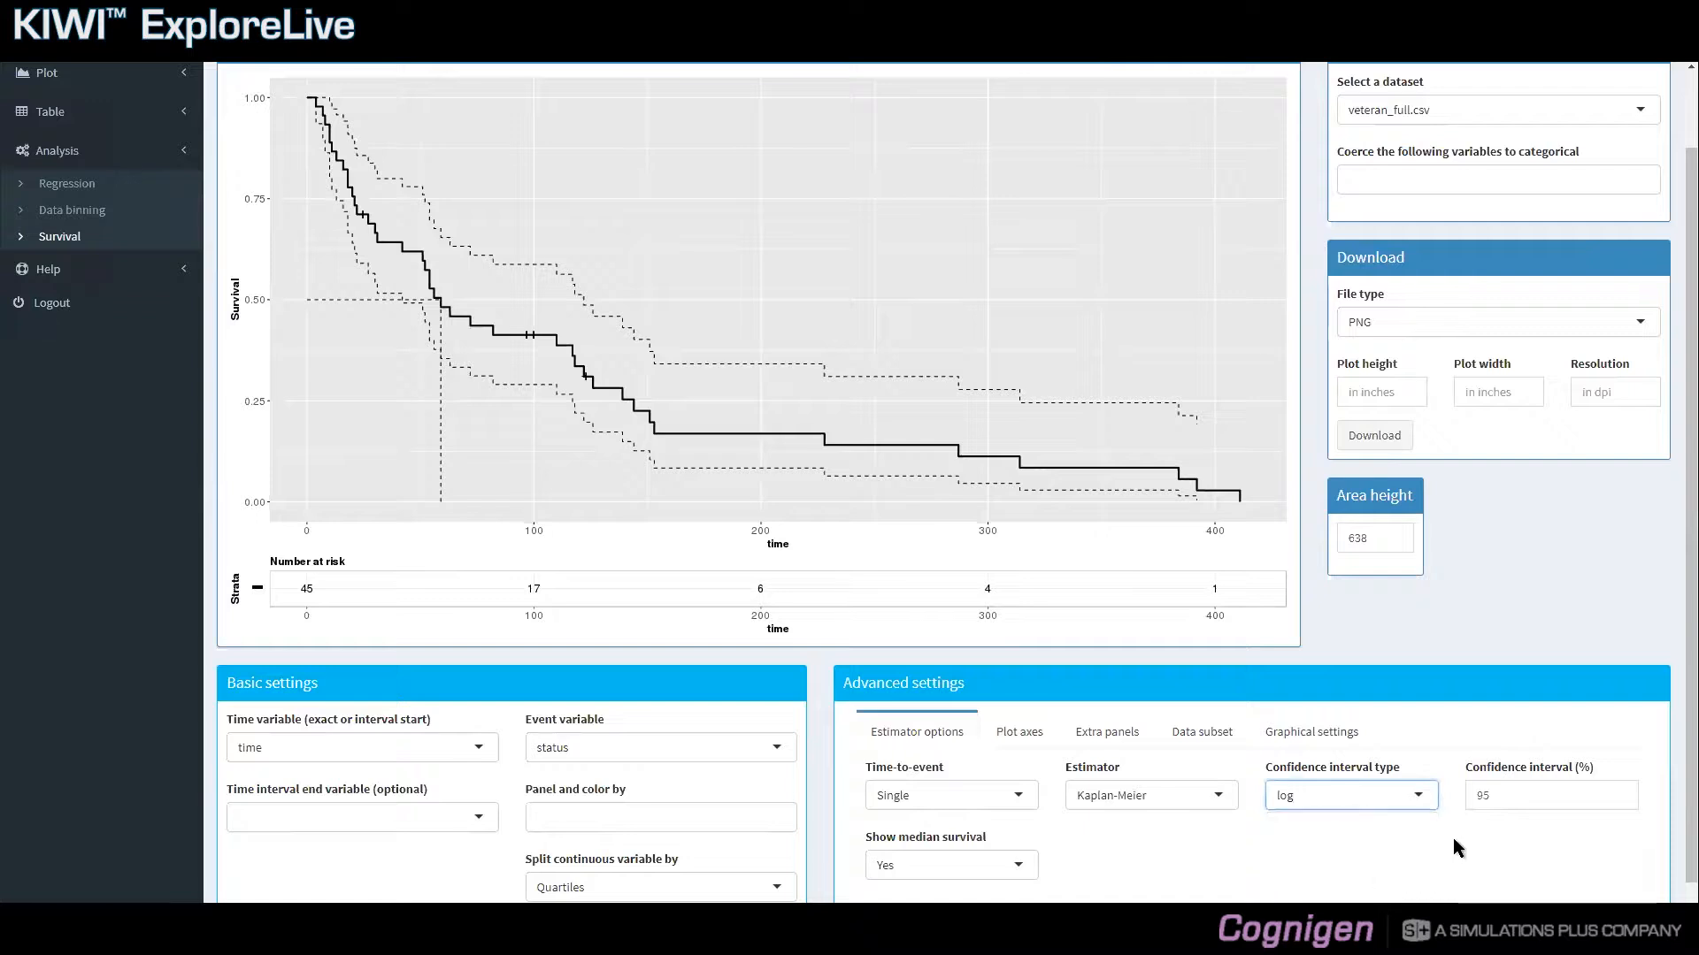
# - Set the survival curve's confidence interval to 50%
pyautogui.click(1509, 798)
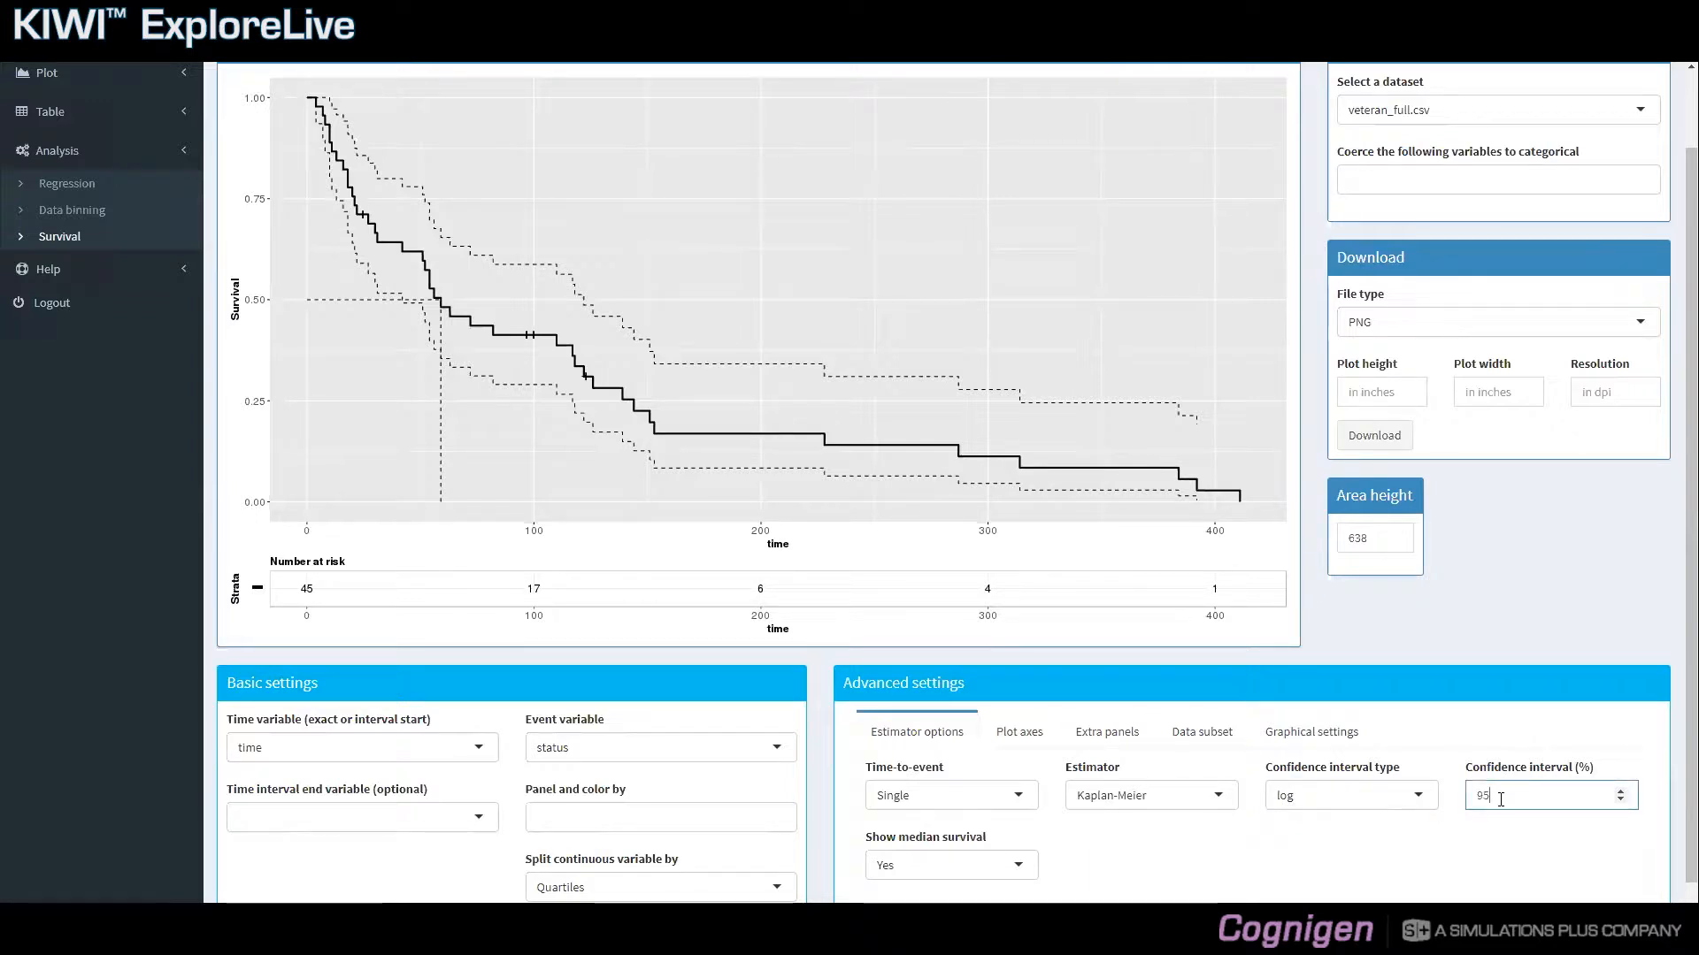
pyautogui.press('BackSpace')
pyautogui.press('BackSpace')
pyautogui.write('50')
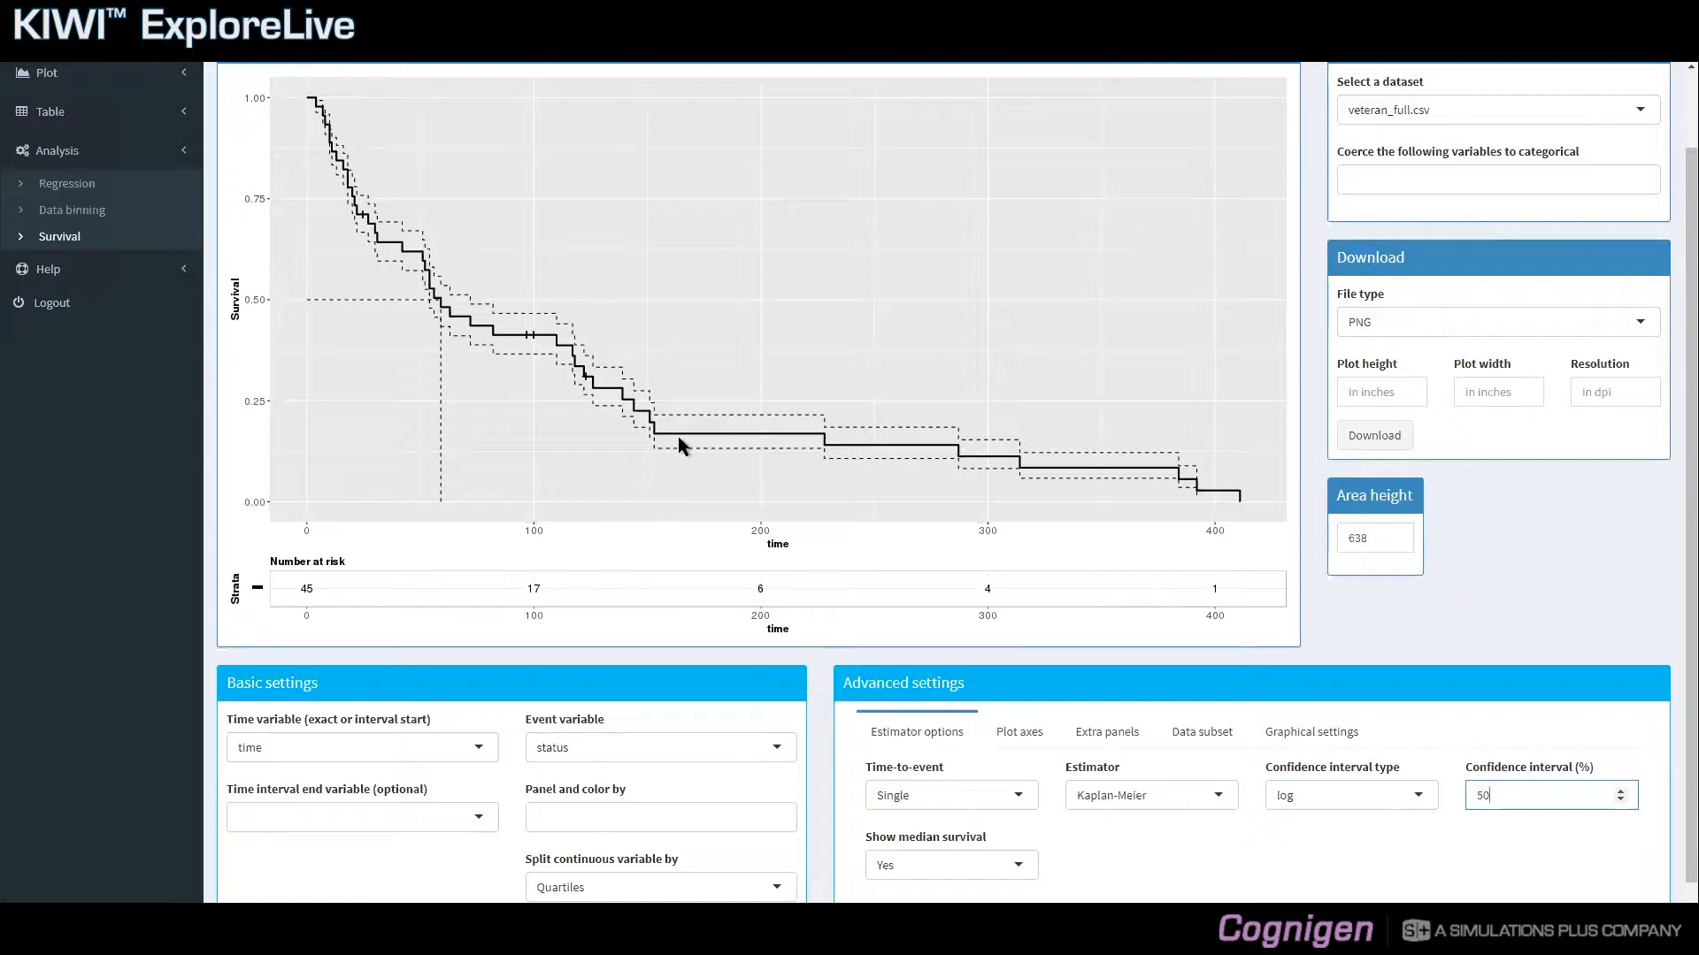
# - Set the Show median survival option to No to hide the median line on the plot
pyautogui.click(1017, 869)
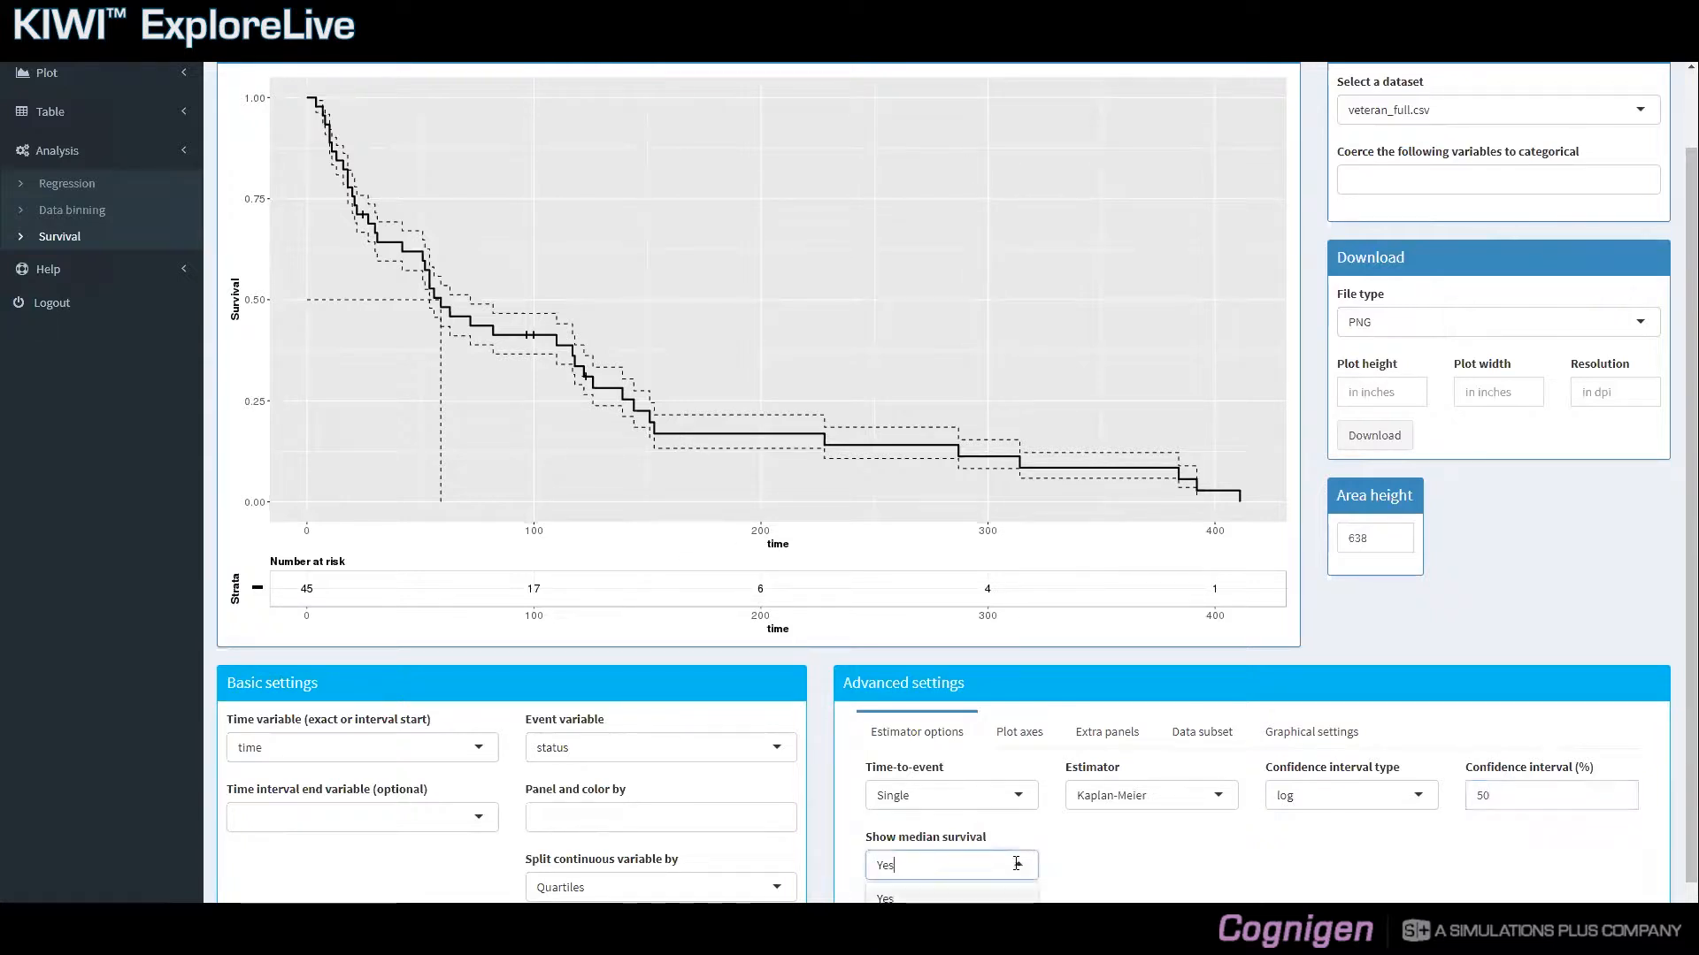
pyautogui.scroll(-1, 1017, 862)
pyautogui.click(992, 885)
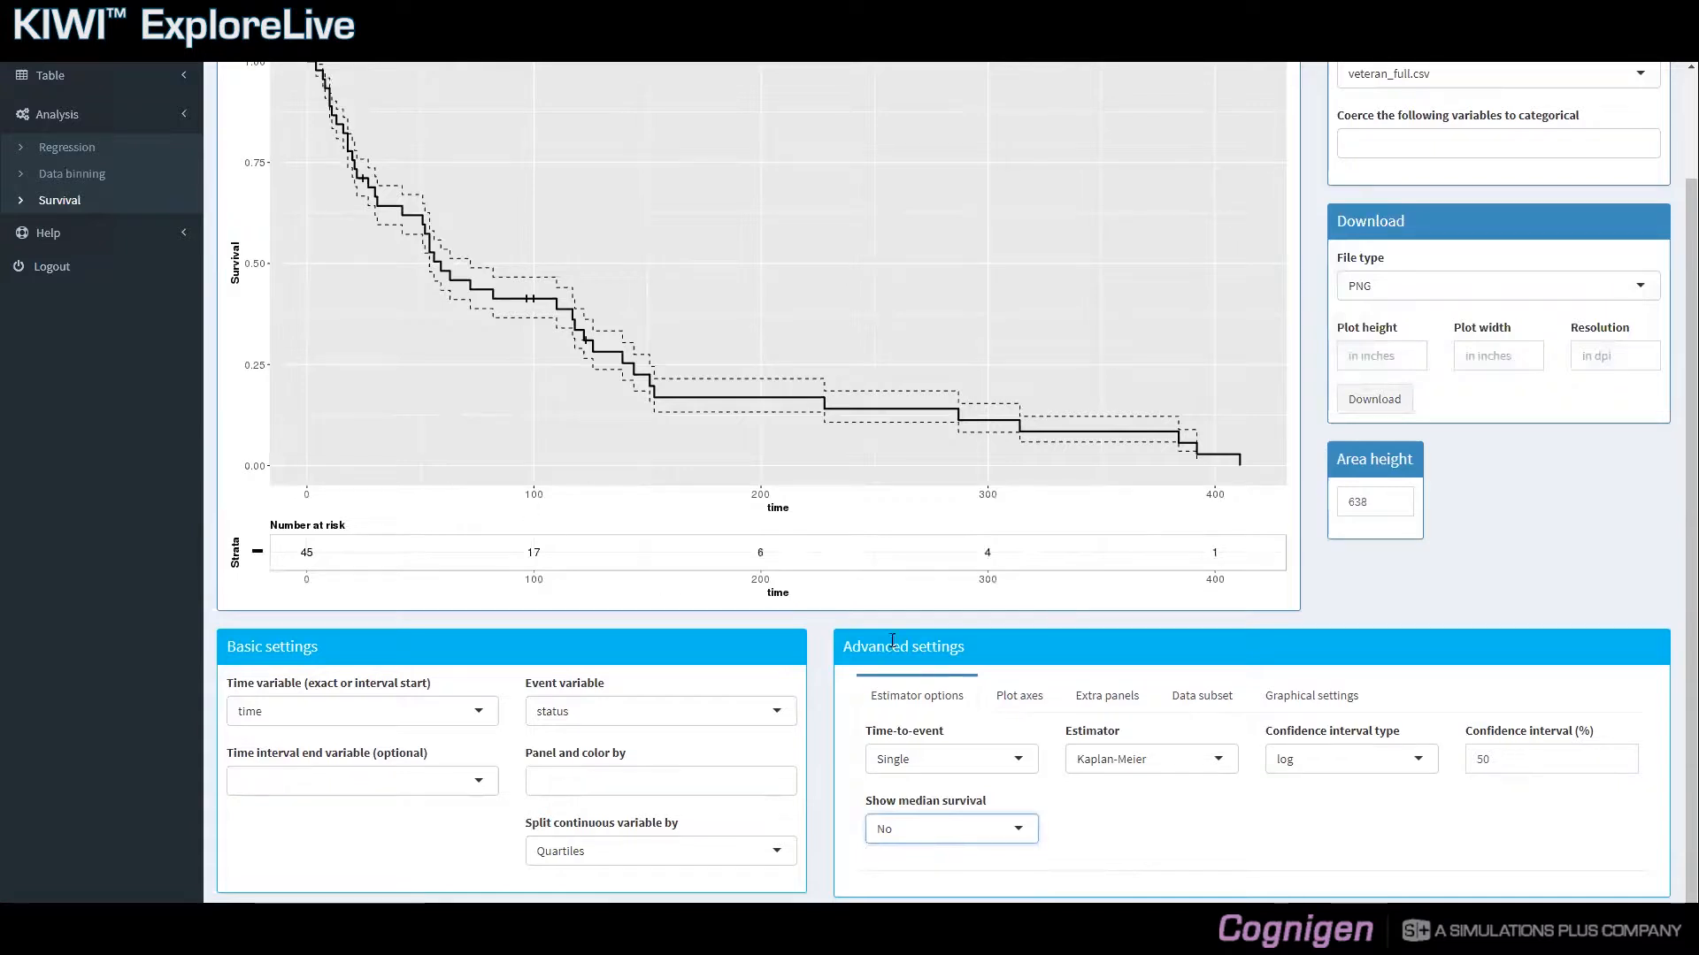
# - Set the plot's X axis title to "Time since start of study" and return to the estimator options
pyautogui.click(1020, 696)
pyautogui.click(1019, 758)
pyautogui.write('Time ince')
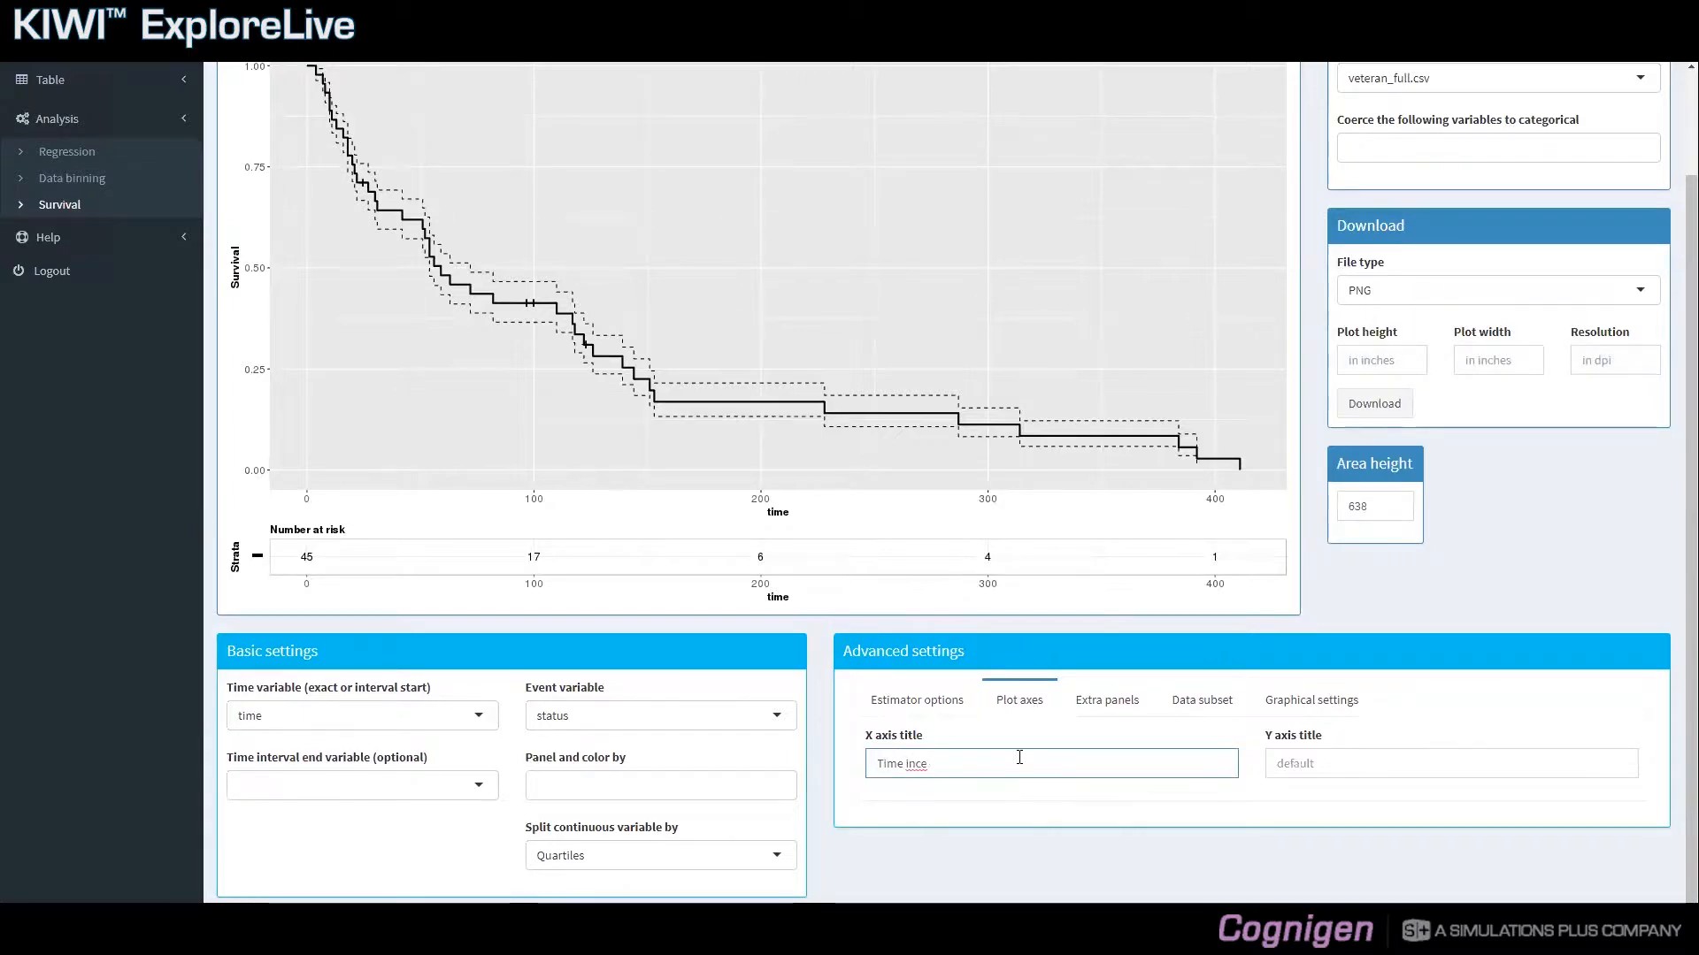
pyautogui.press('BackSpace')
pyautogui.press('BackSpace')
pyautogui.press('BackSpace')
pyautogui.press('BackSpace')
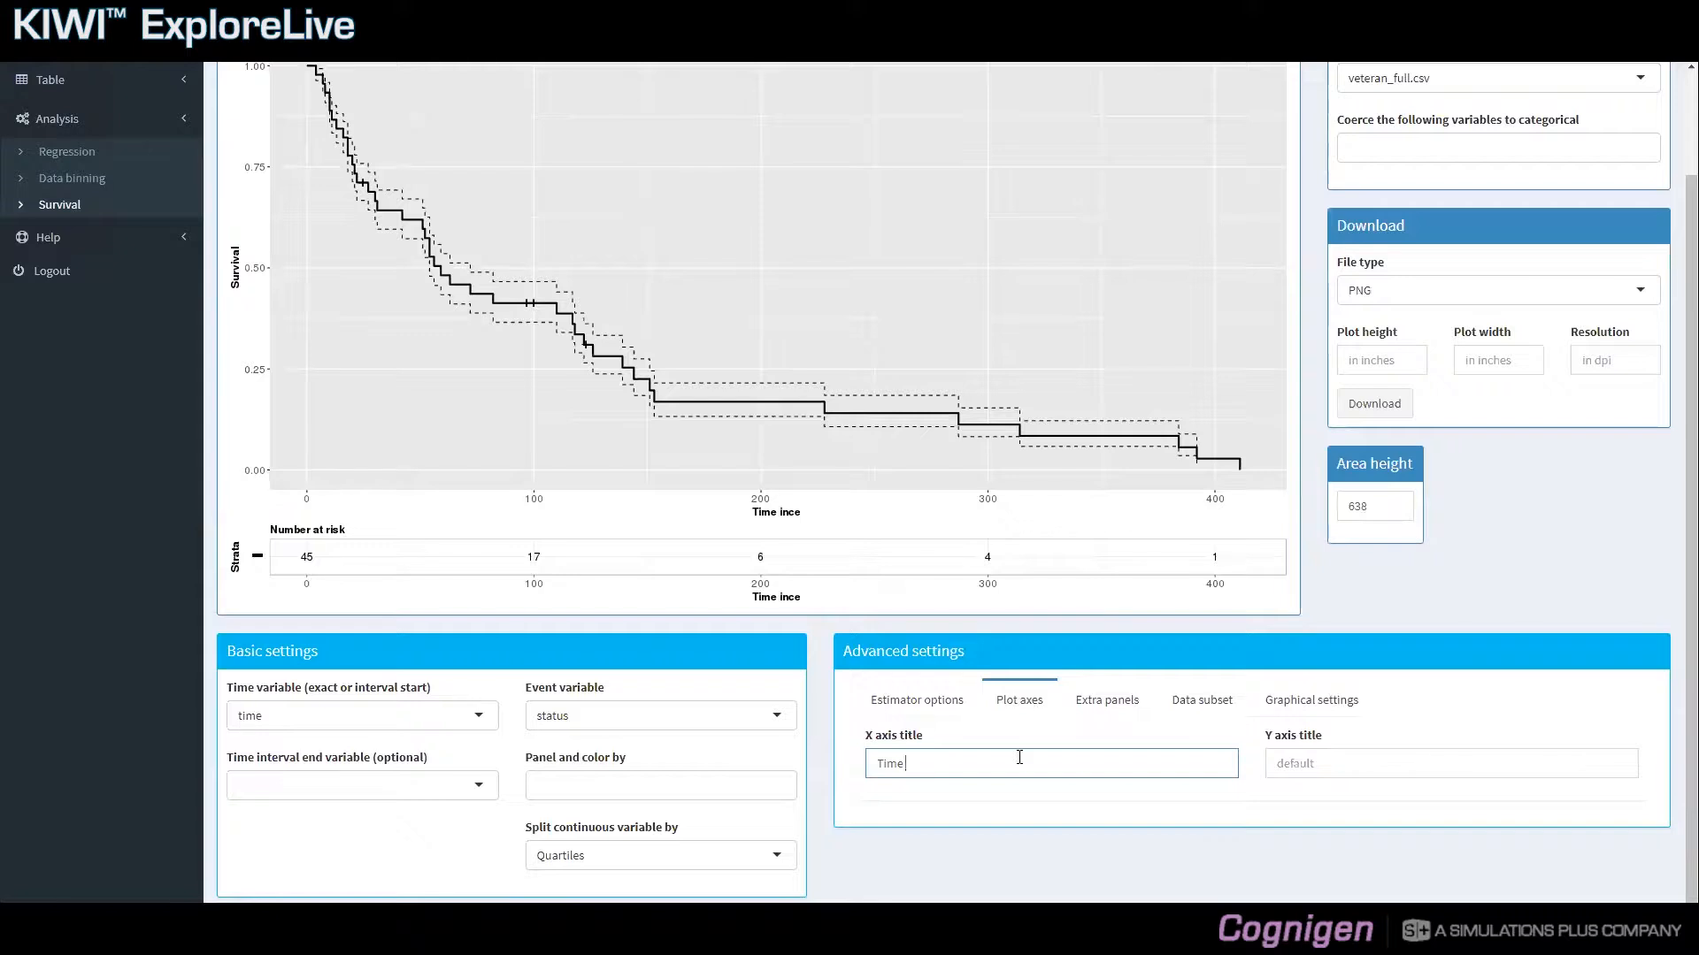
pyautogui.write('since start of study')
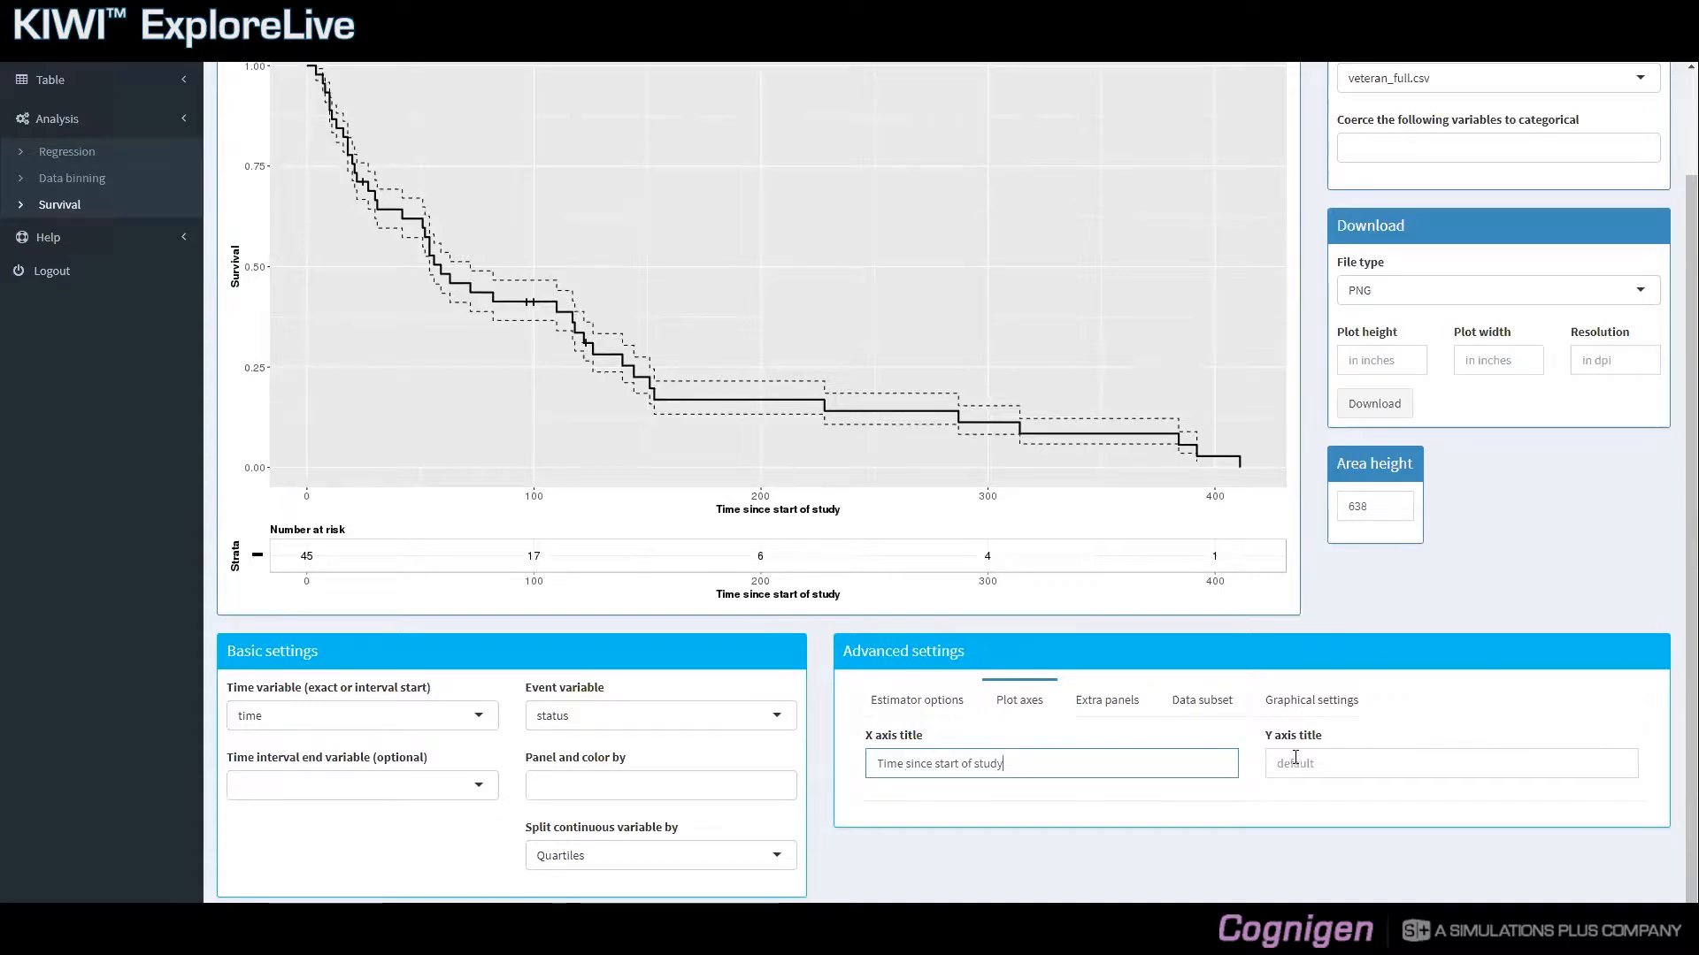
pyautogui.click(1295, 758)
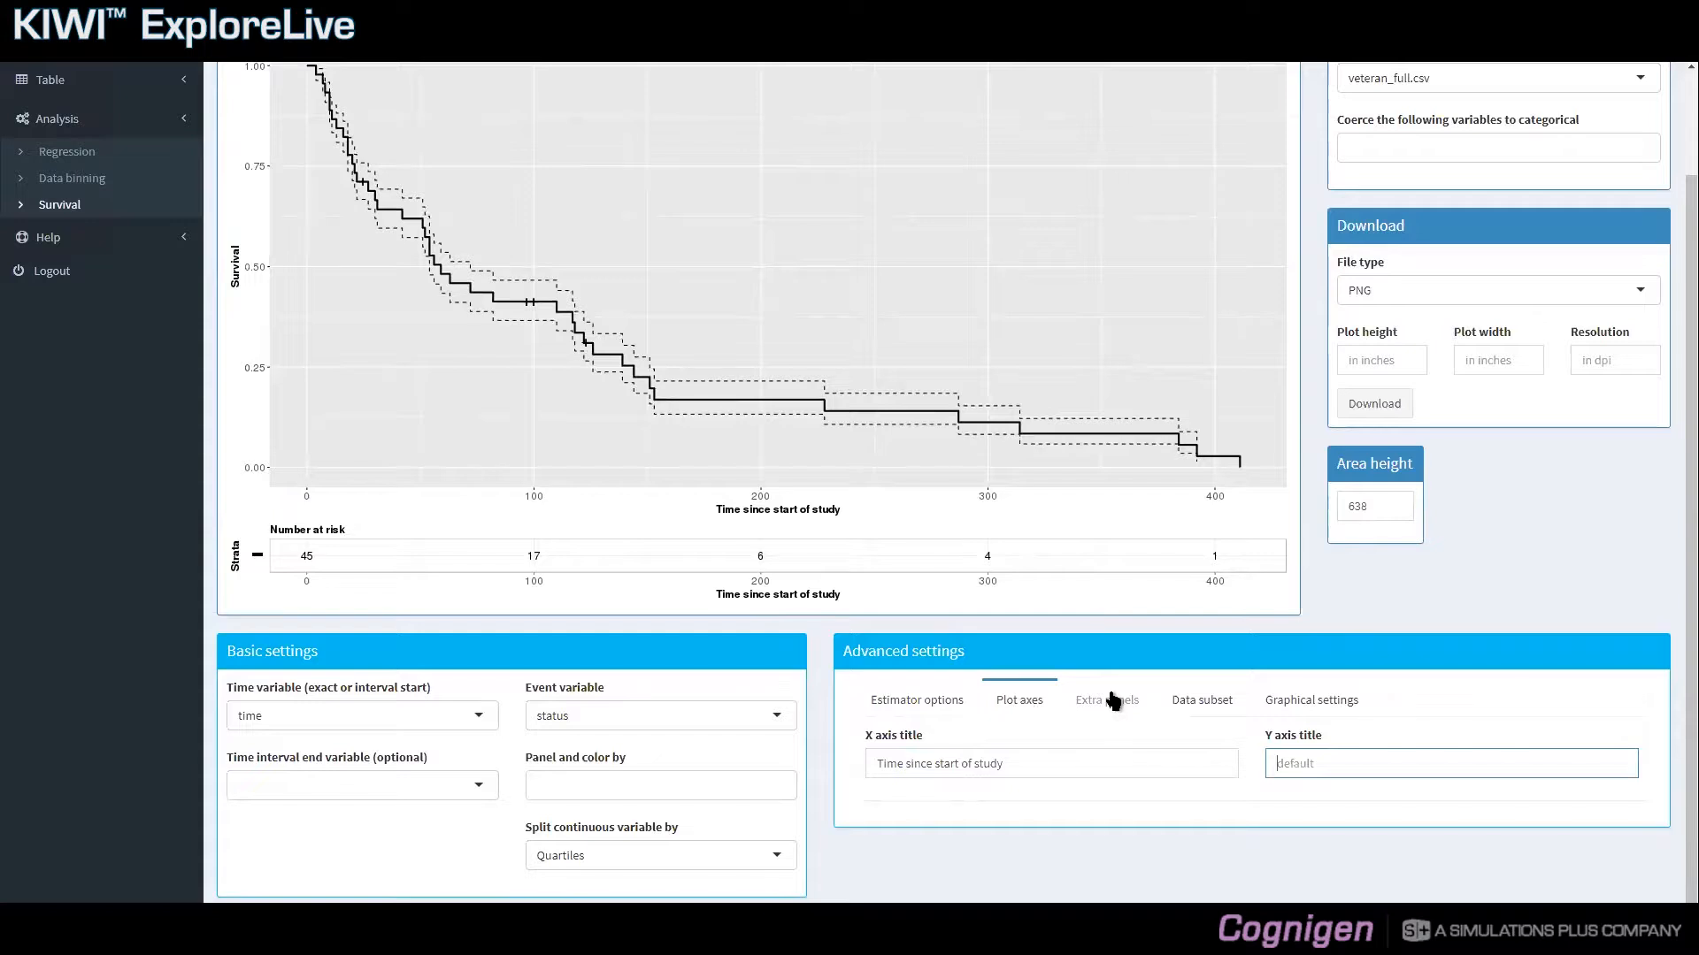
pyautogui.click(953, 703)
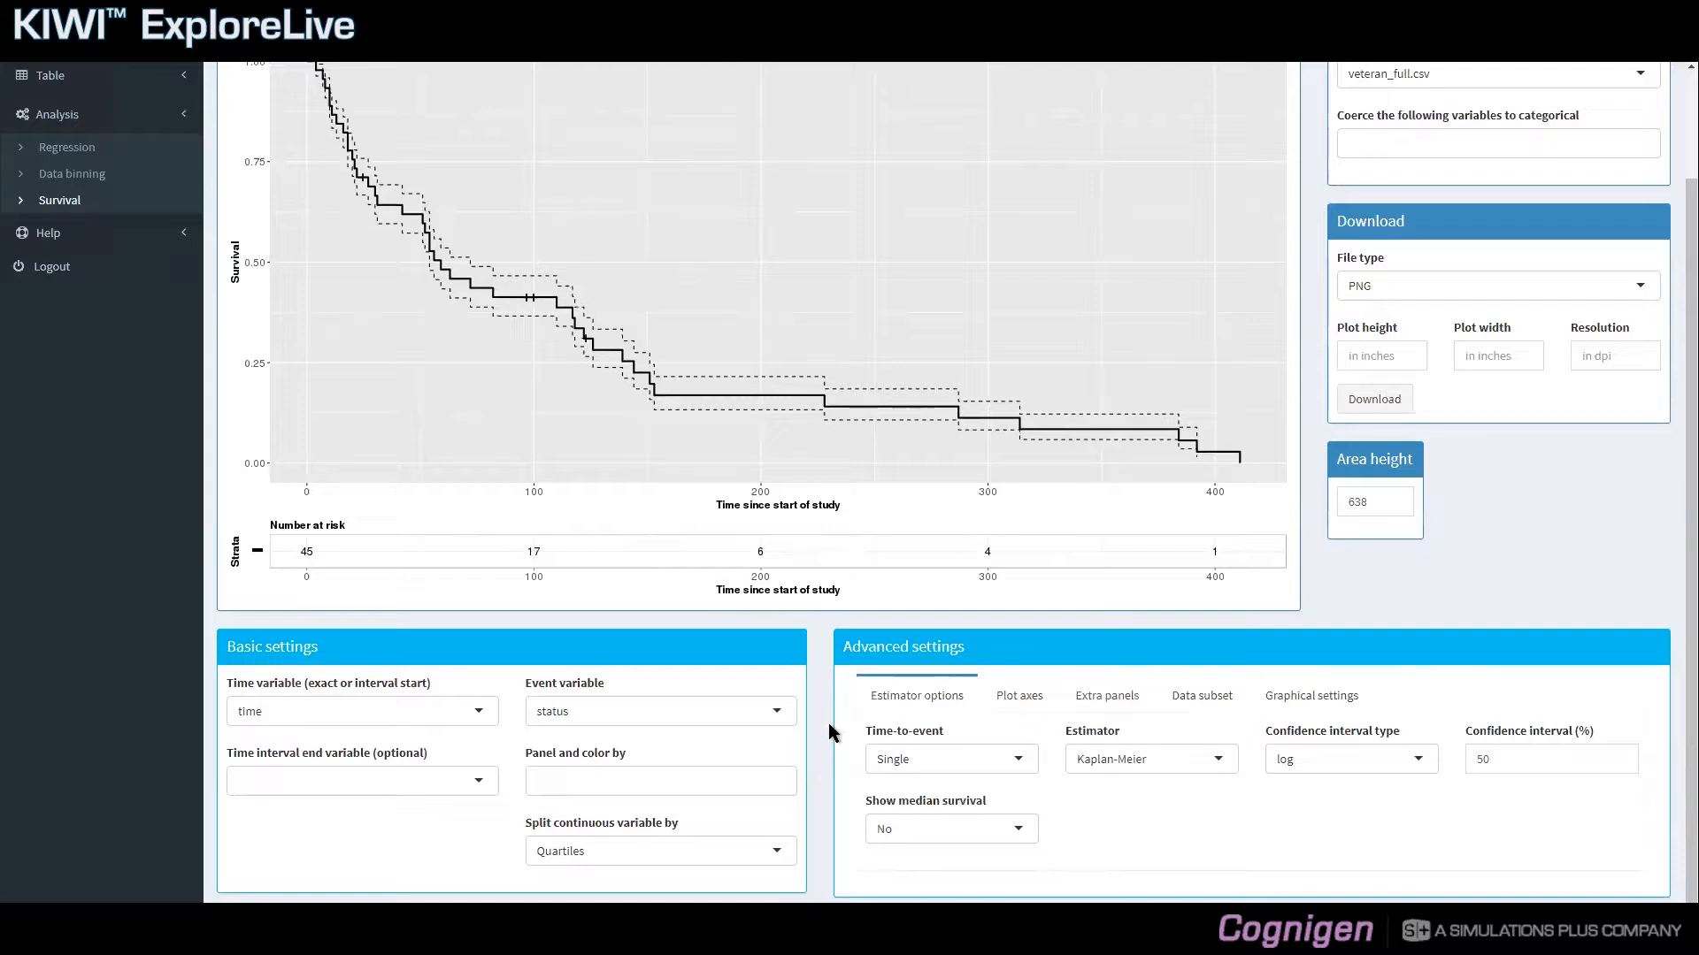
# - Panel and color the survival curves by celltype
pyautogui.scroll(1, 831, 731)
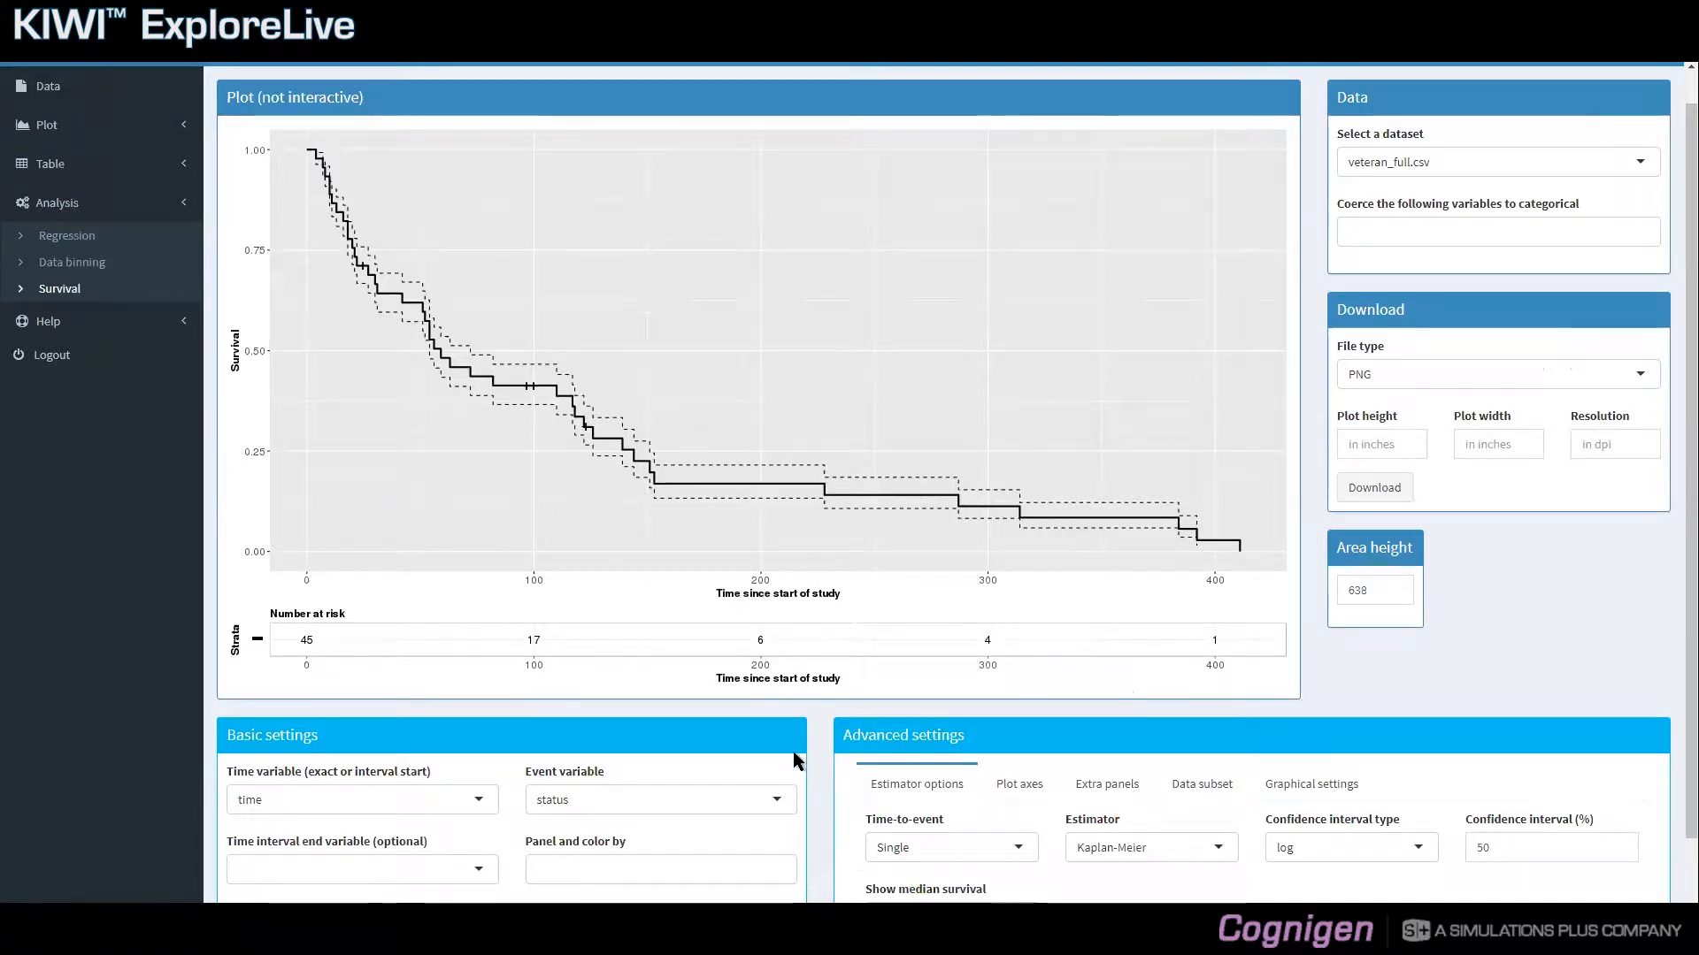
pyautogui.scroll(-1, 792, 751)
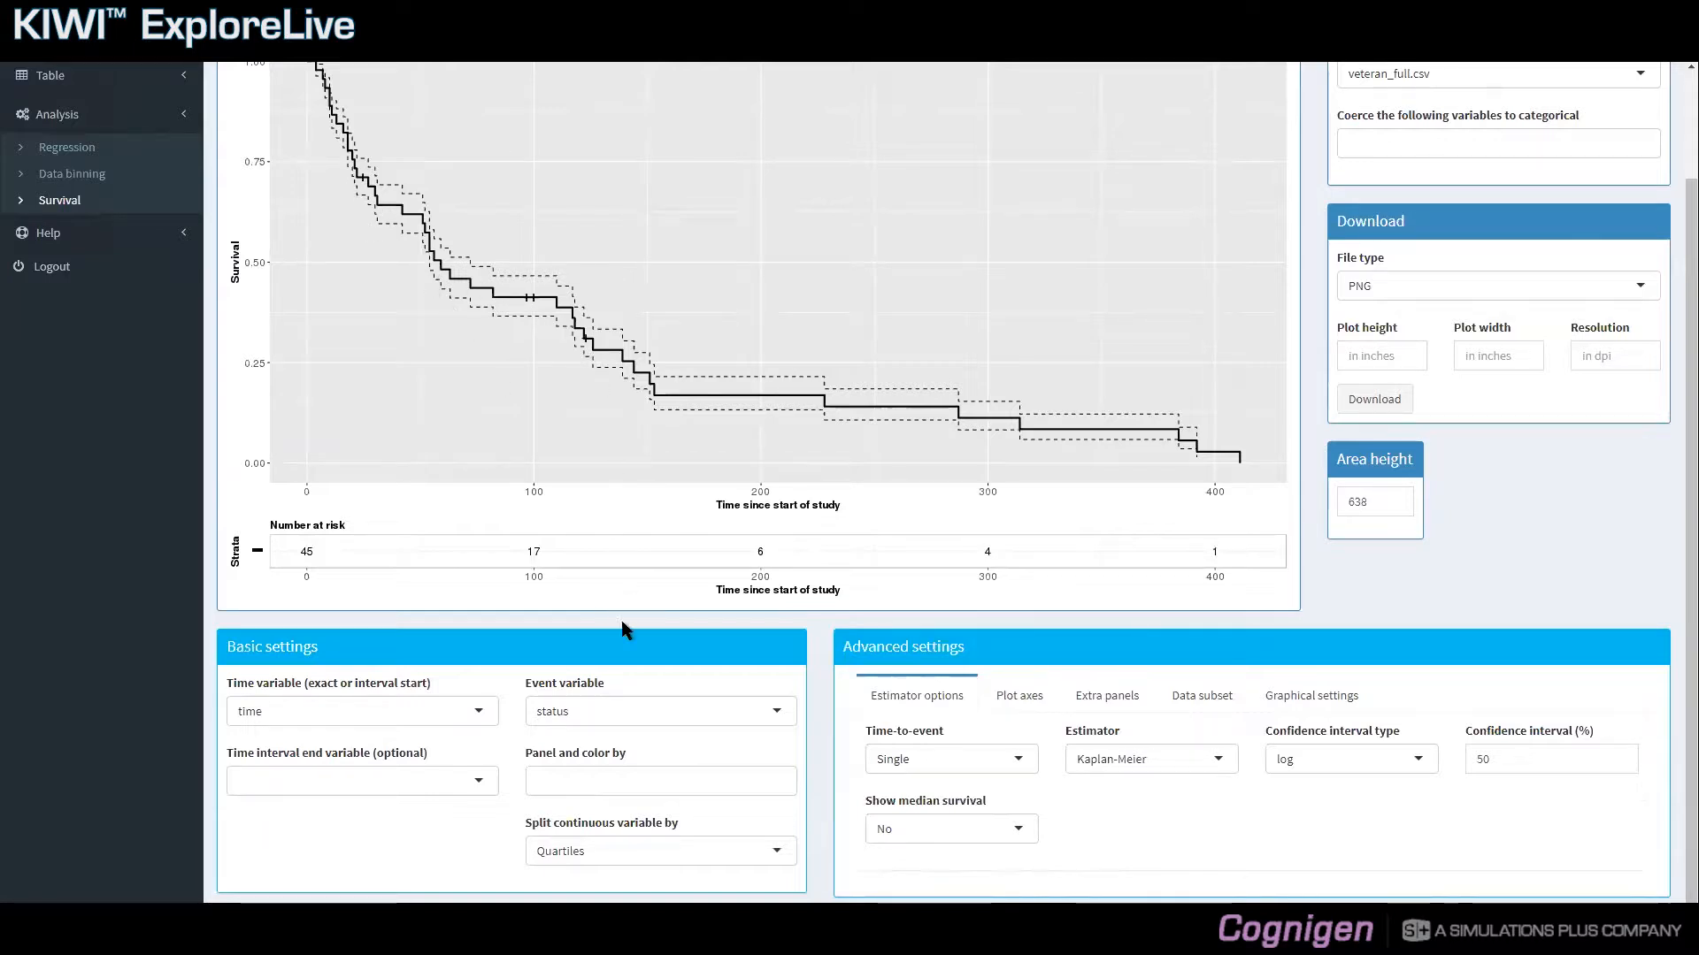
pyautogui.click(648, 784)
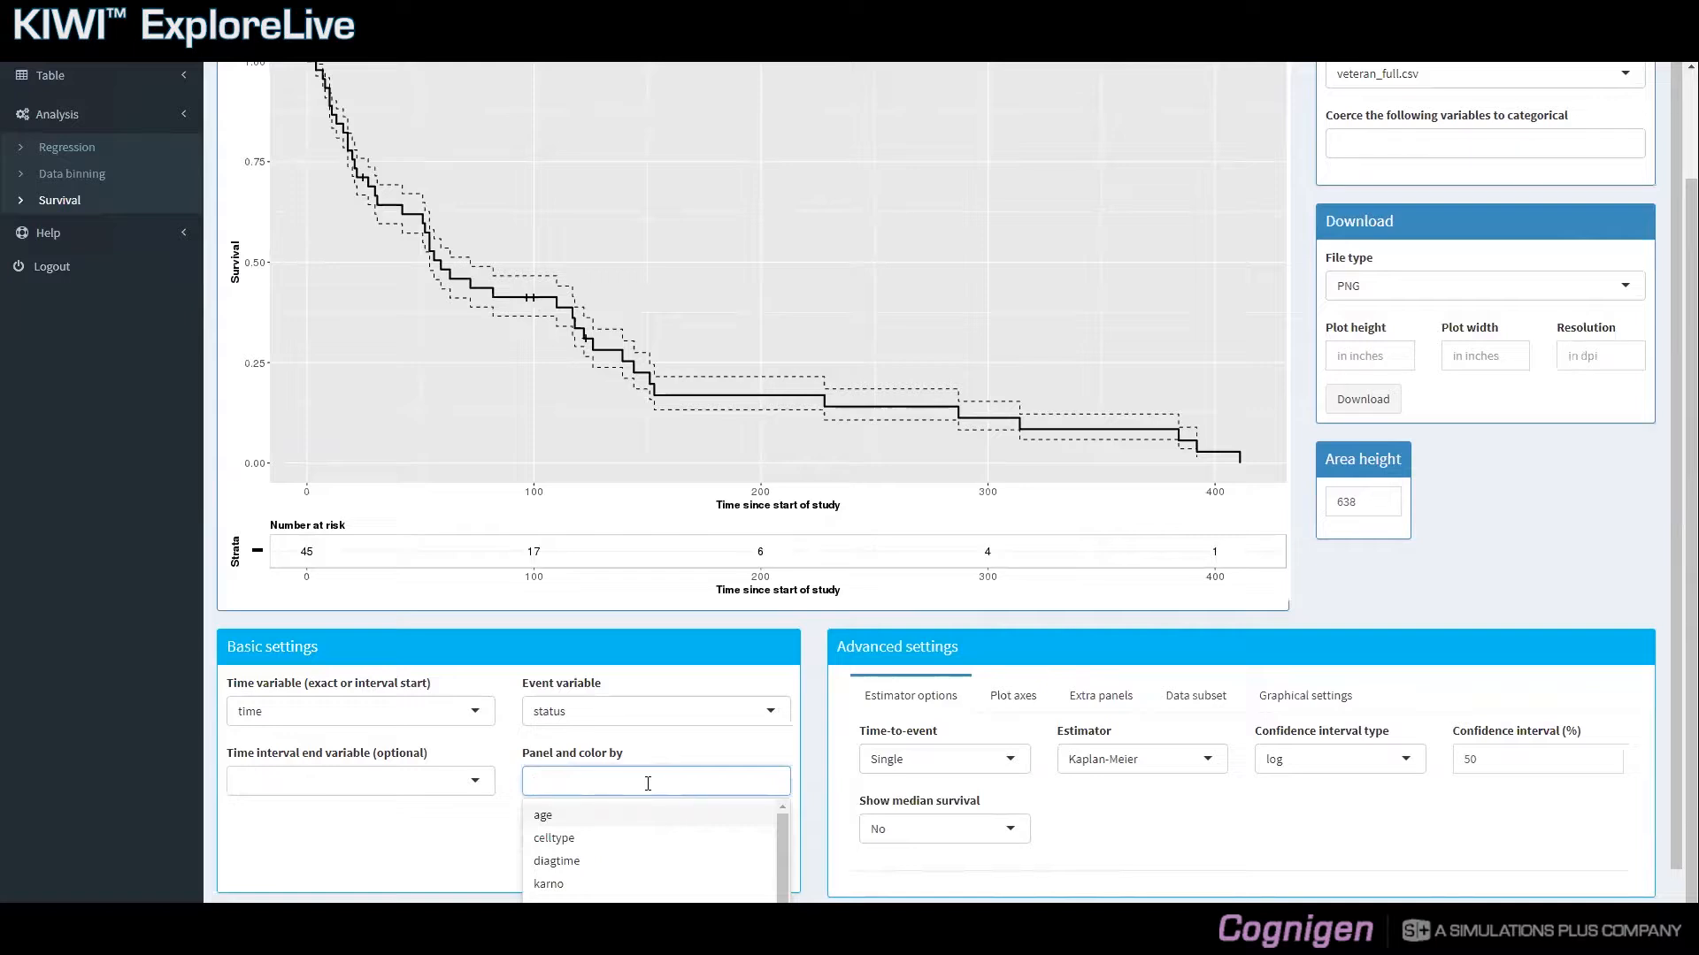
pyautogui.write('cel')
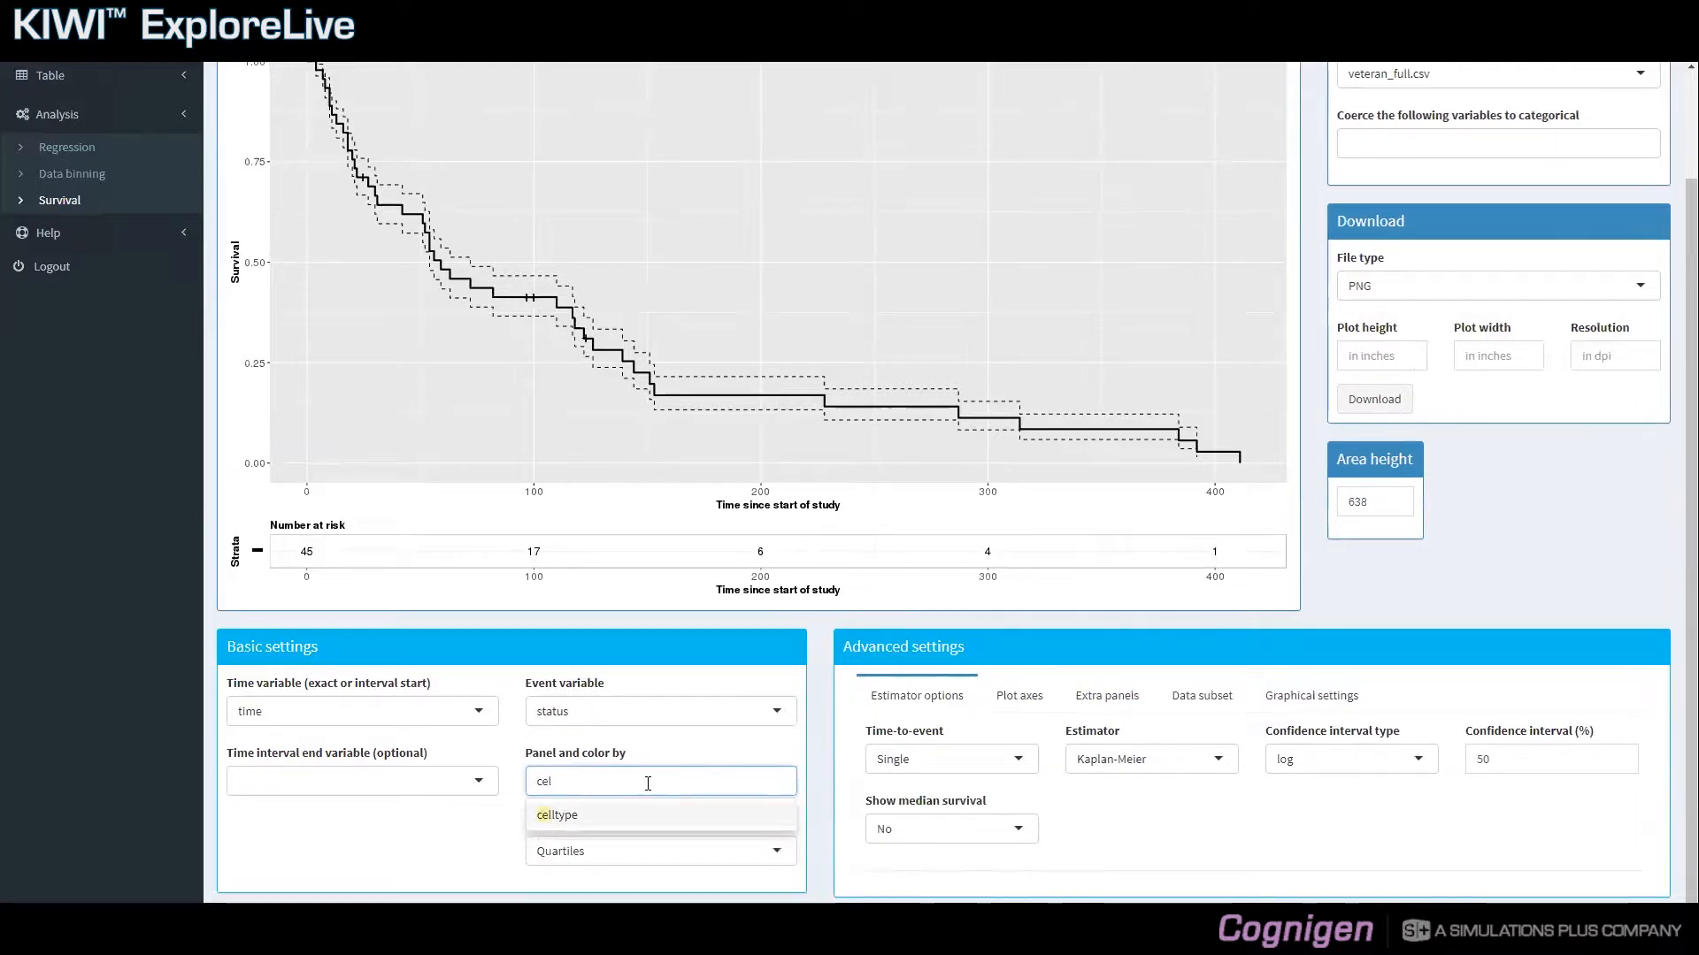
pyautogui.press('Return')
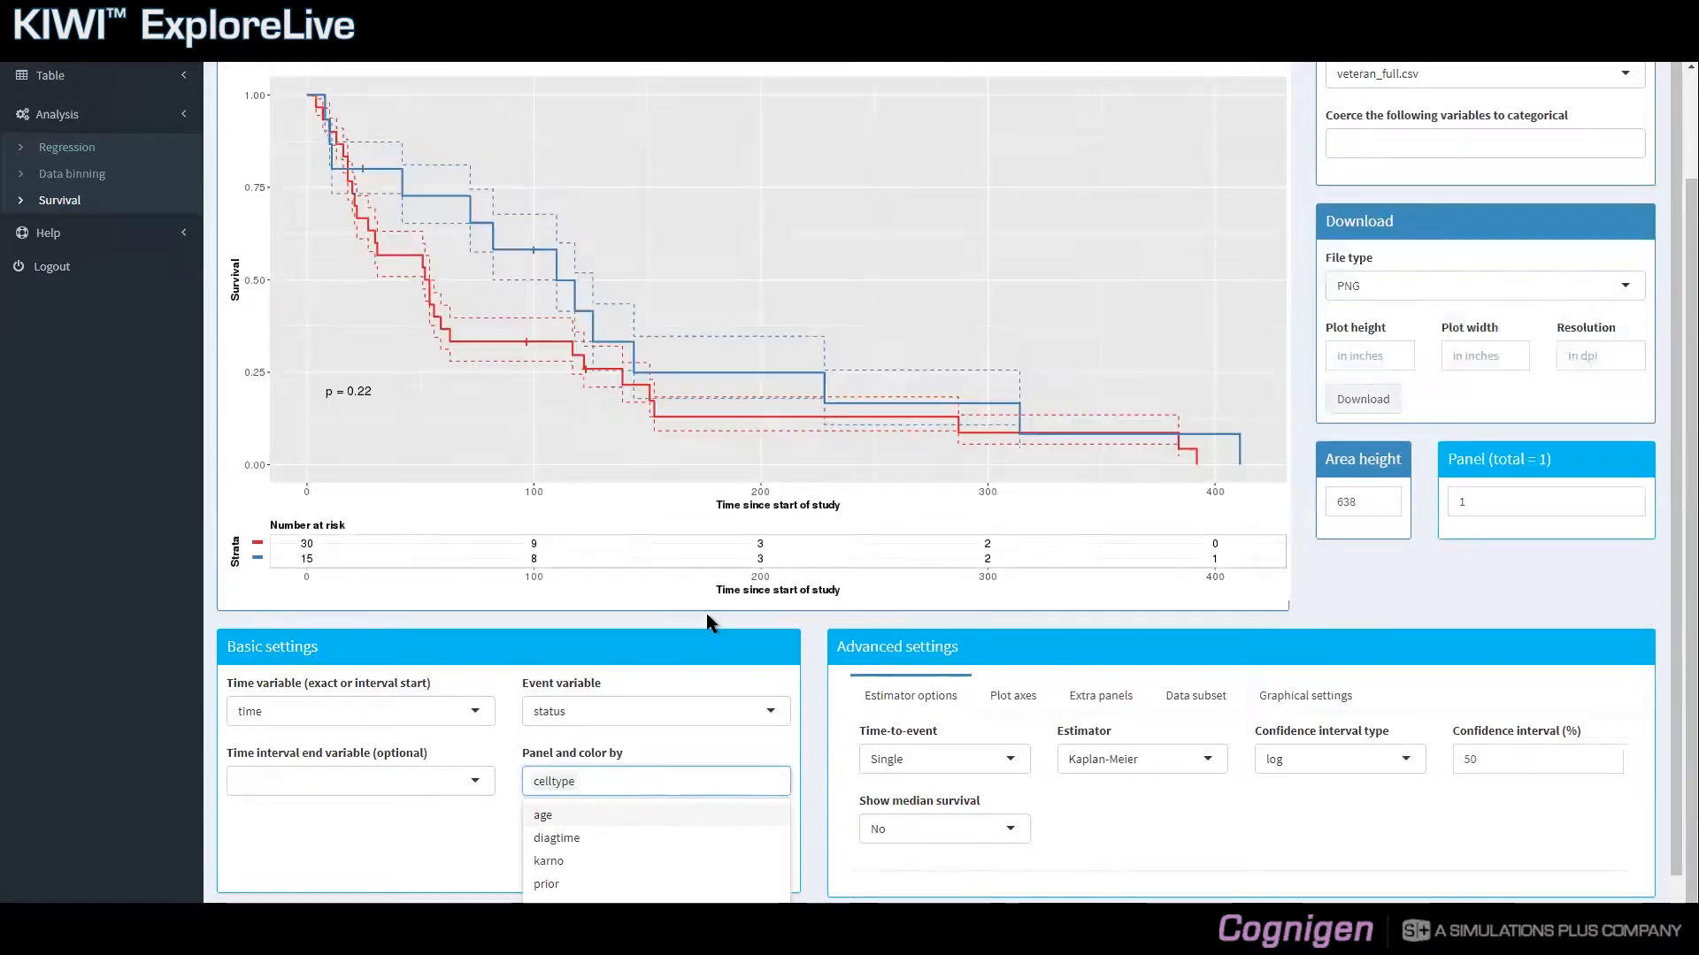
# - Replace celltype with age as the variable that panels and colors the survival curves
pyautogui.scroll(2, 706, 614)
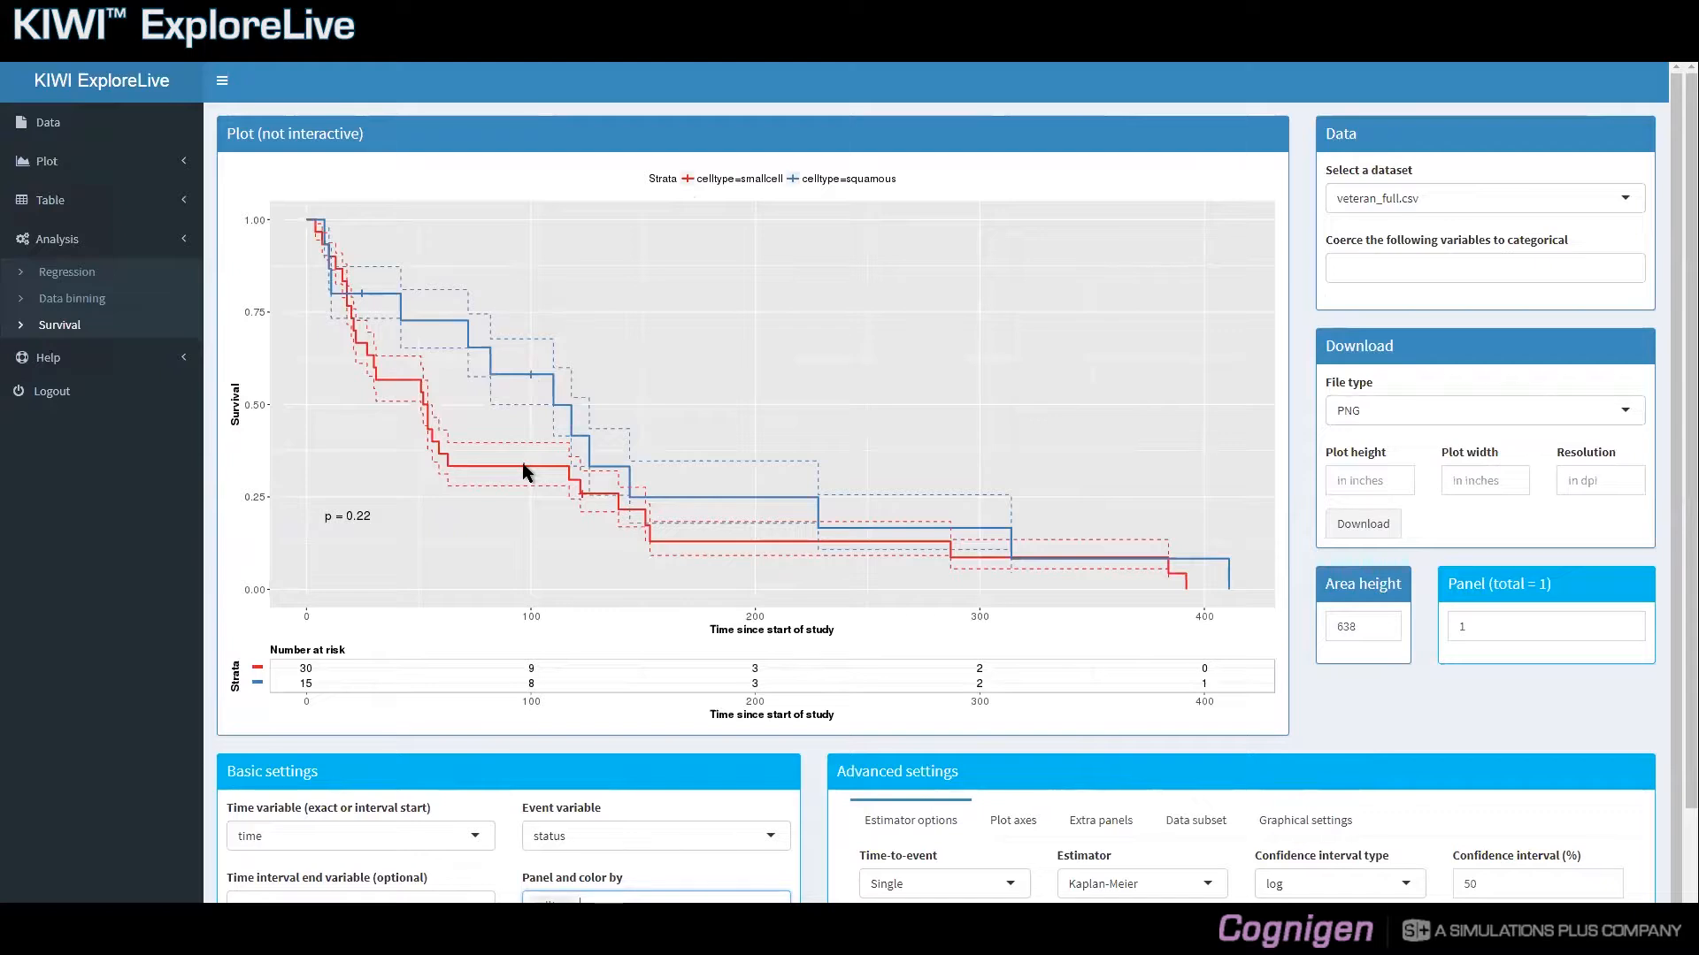
pyautogui.scroll(-1, 524, 471)
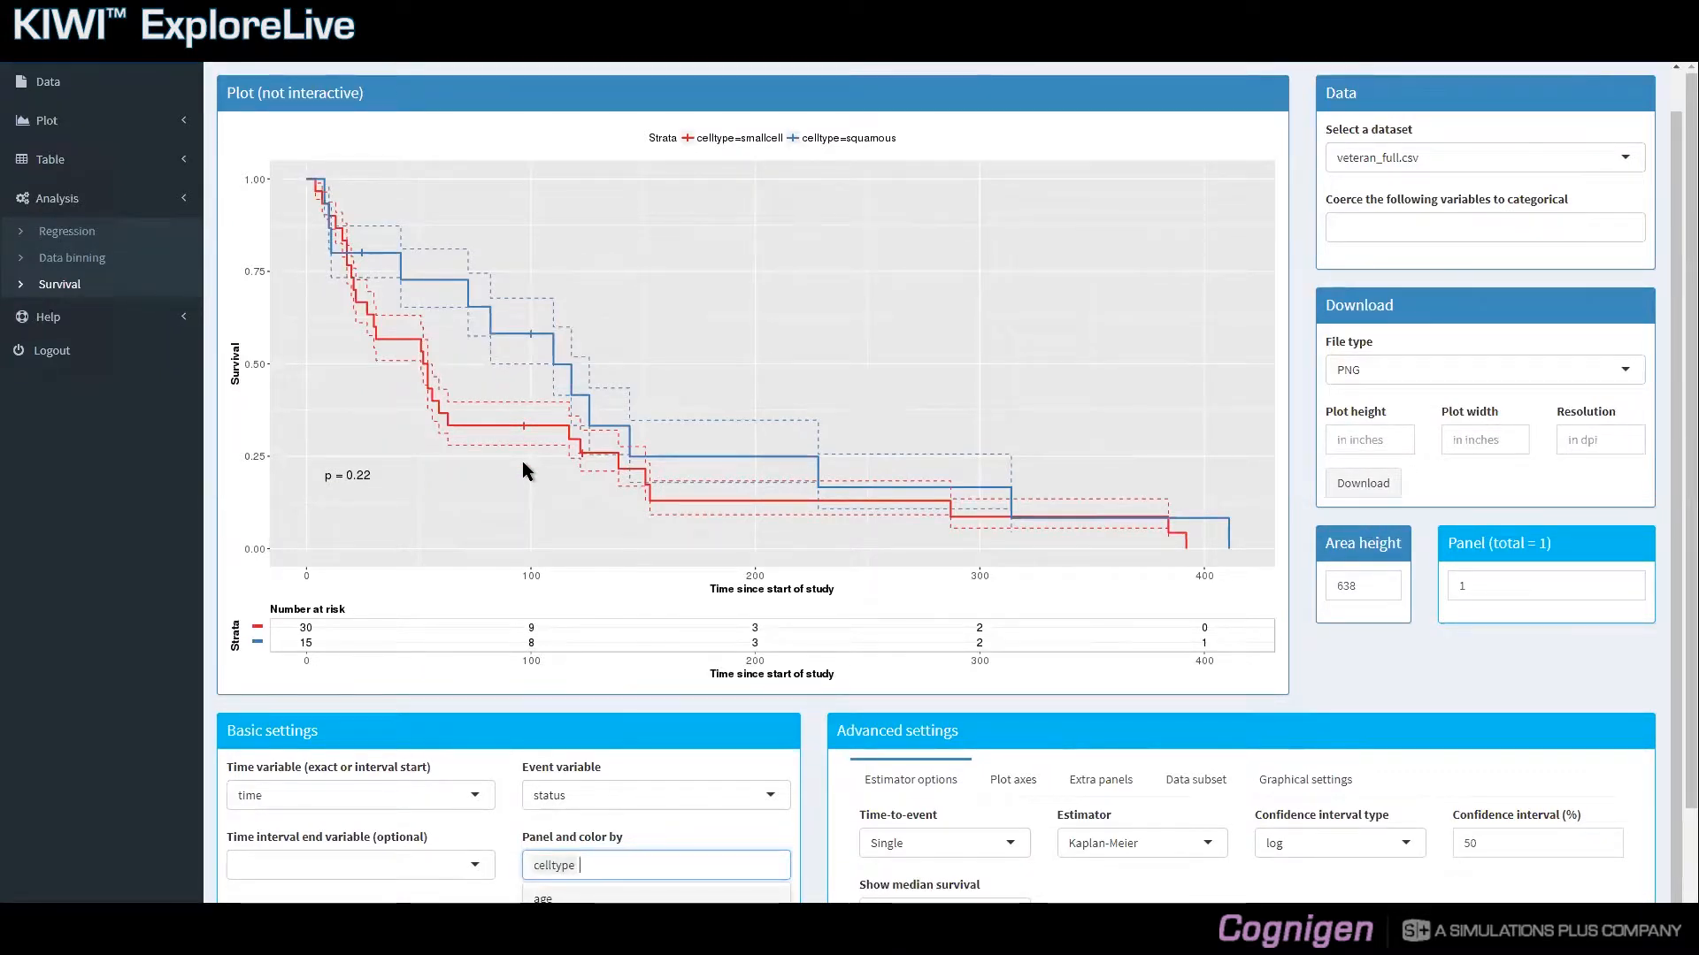
pyautogui.scroll(-2, 522, 462)
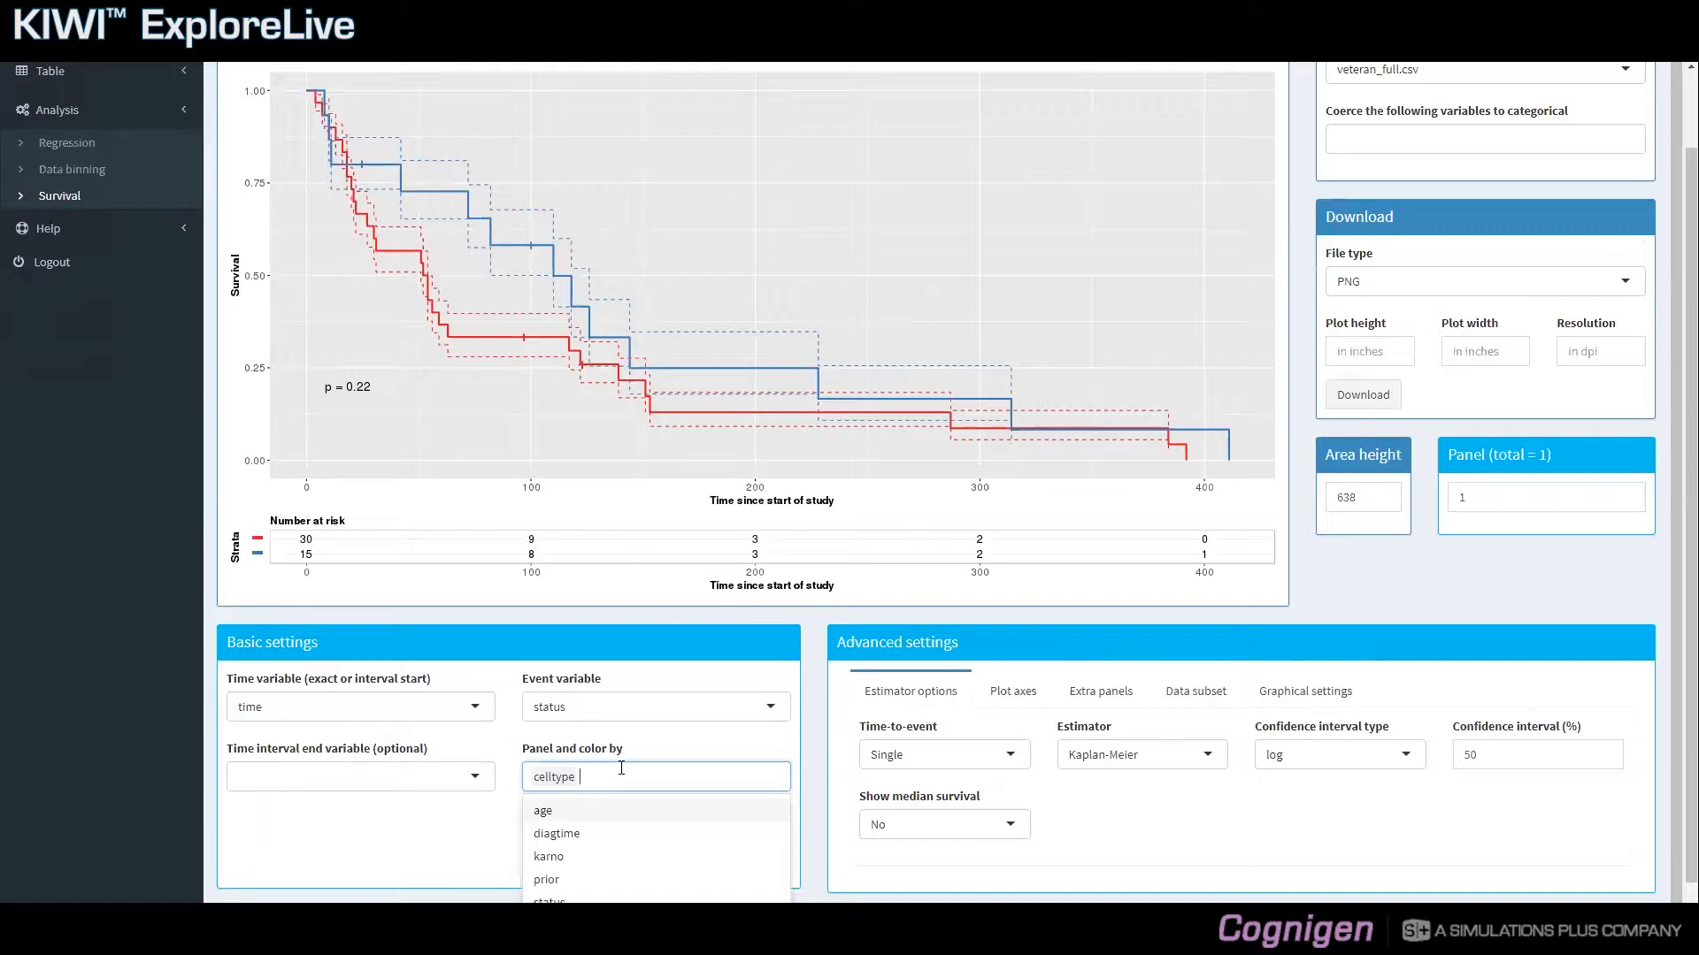
pyautogui.press('BackSpace')
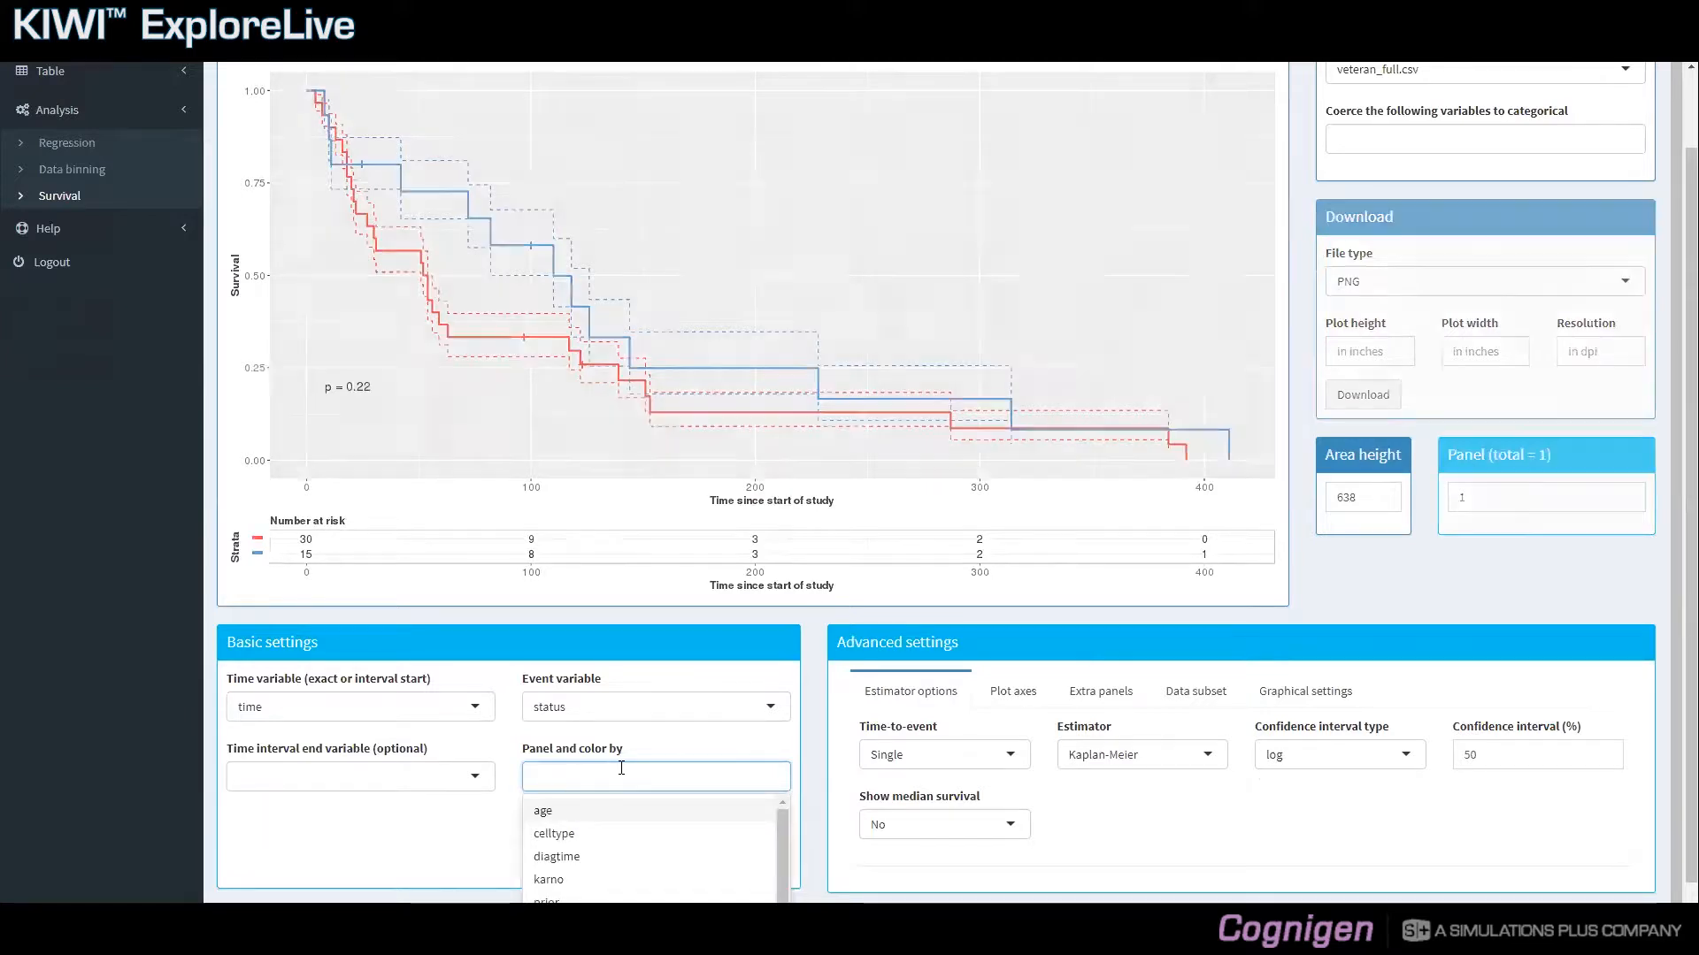
pyautogui.write('age')
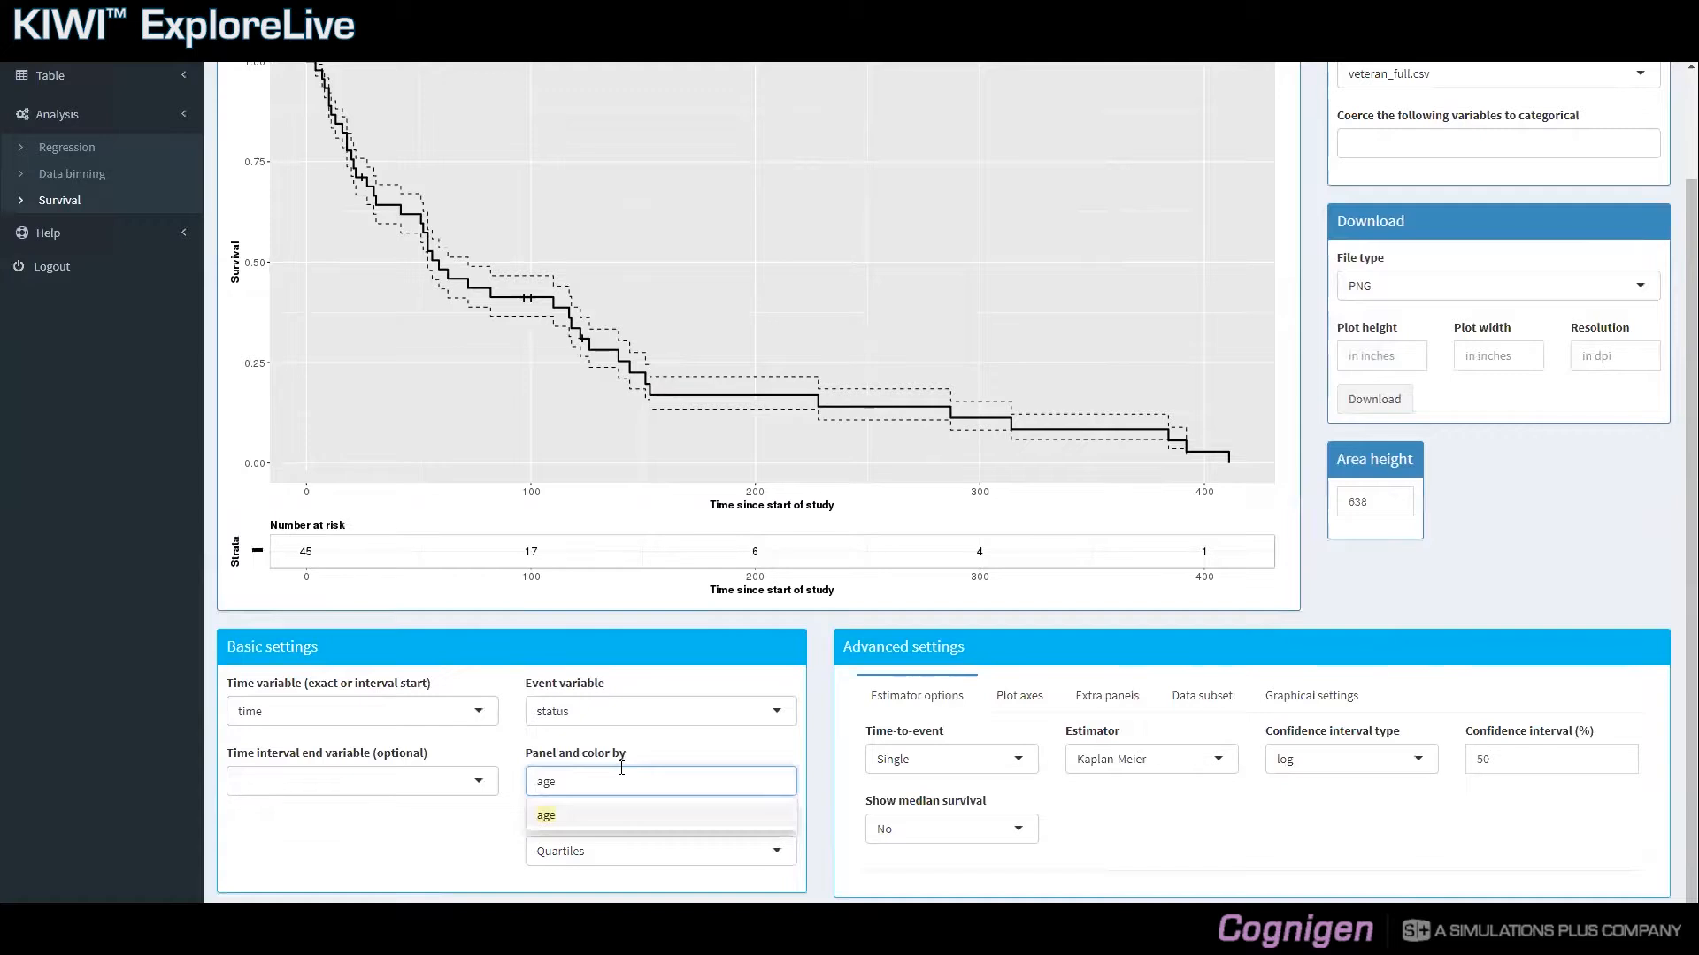
pyautogui.press('Return')
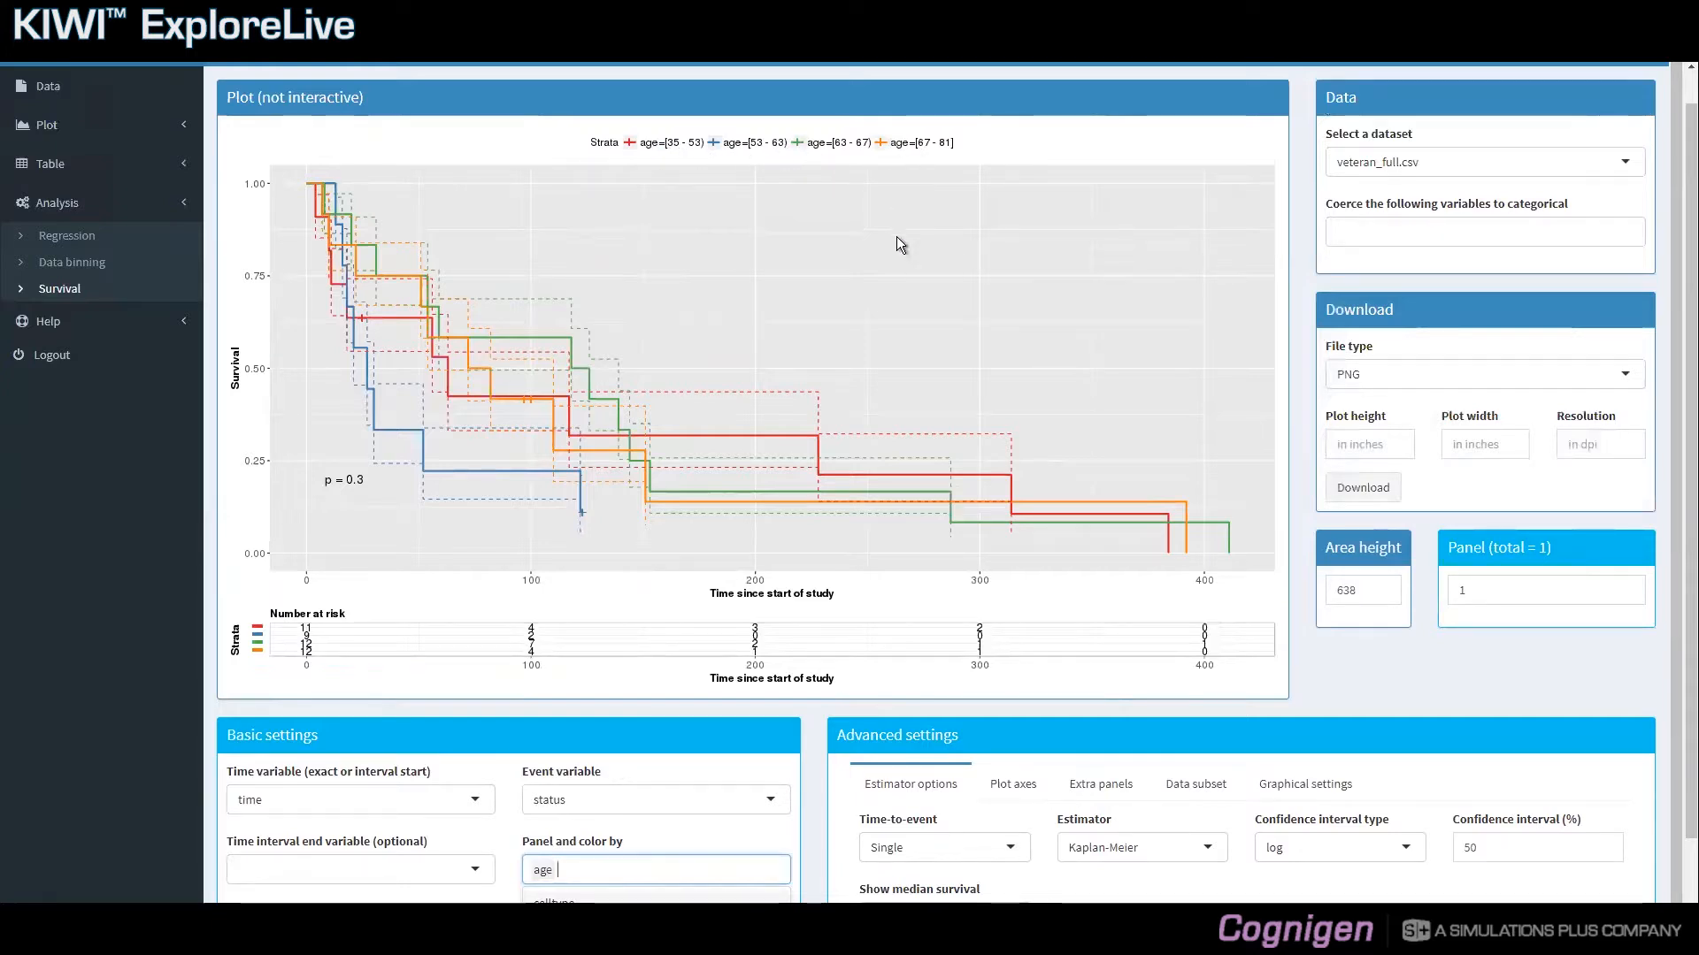
pyautogui.click(817, 742)
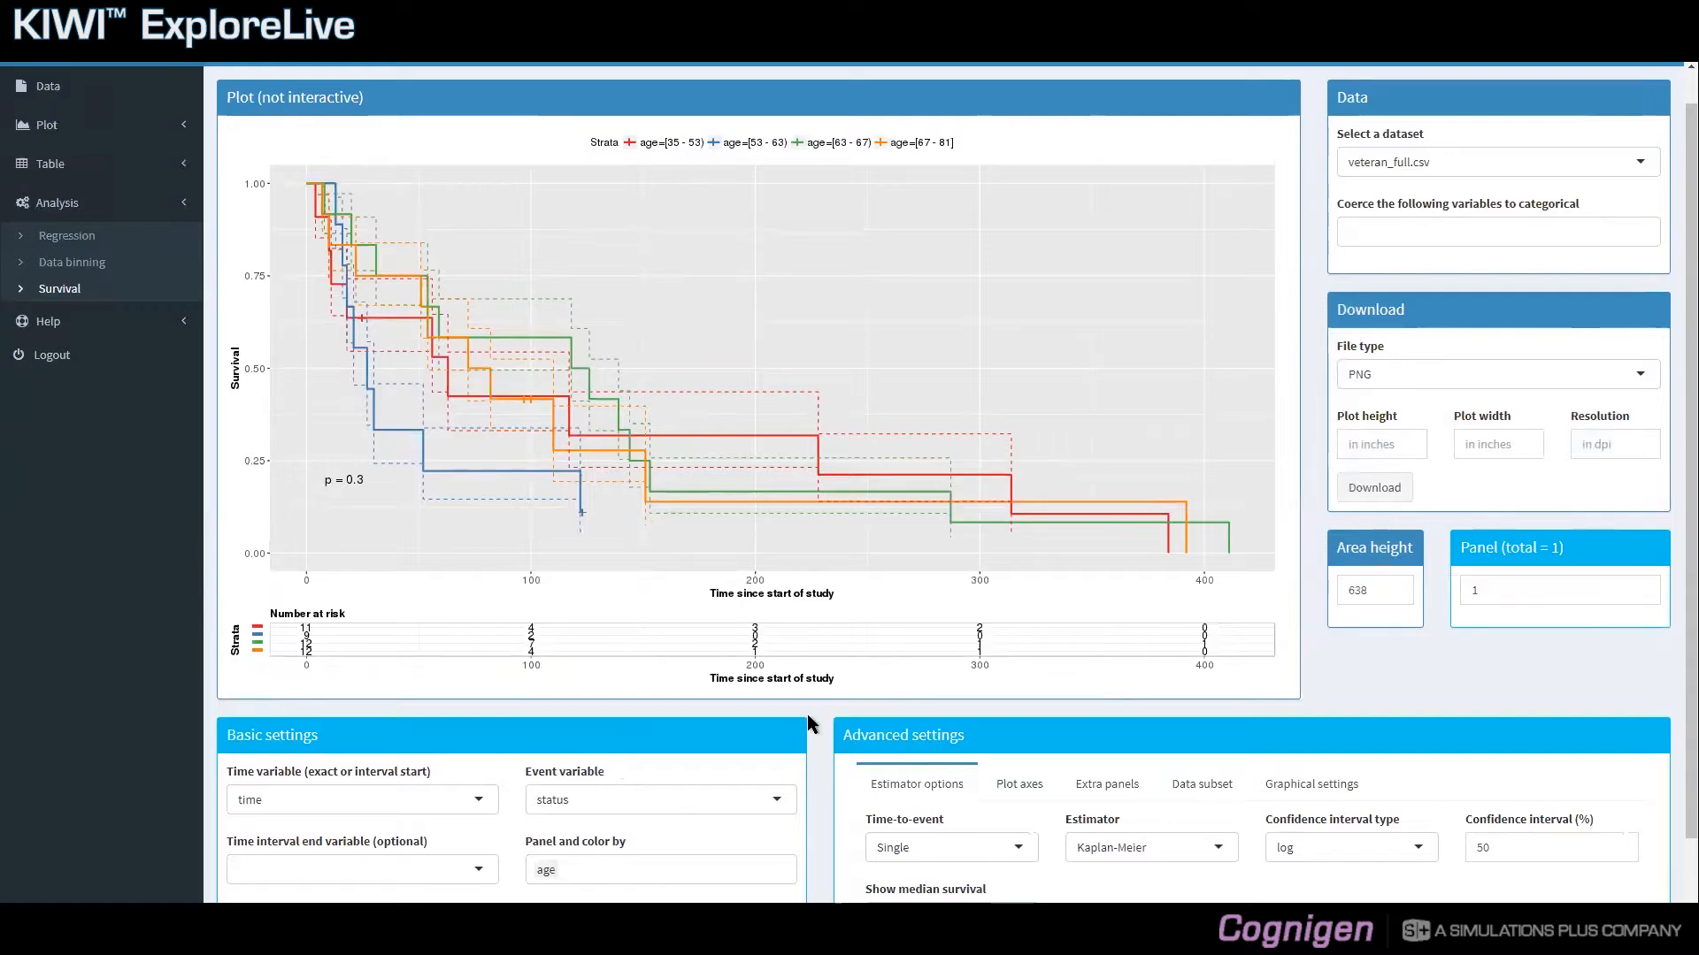
# - Split the continuous age variable by tertiles
pyautogui.scroll(-1, 755, 809)
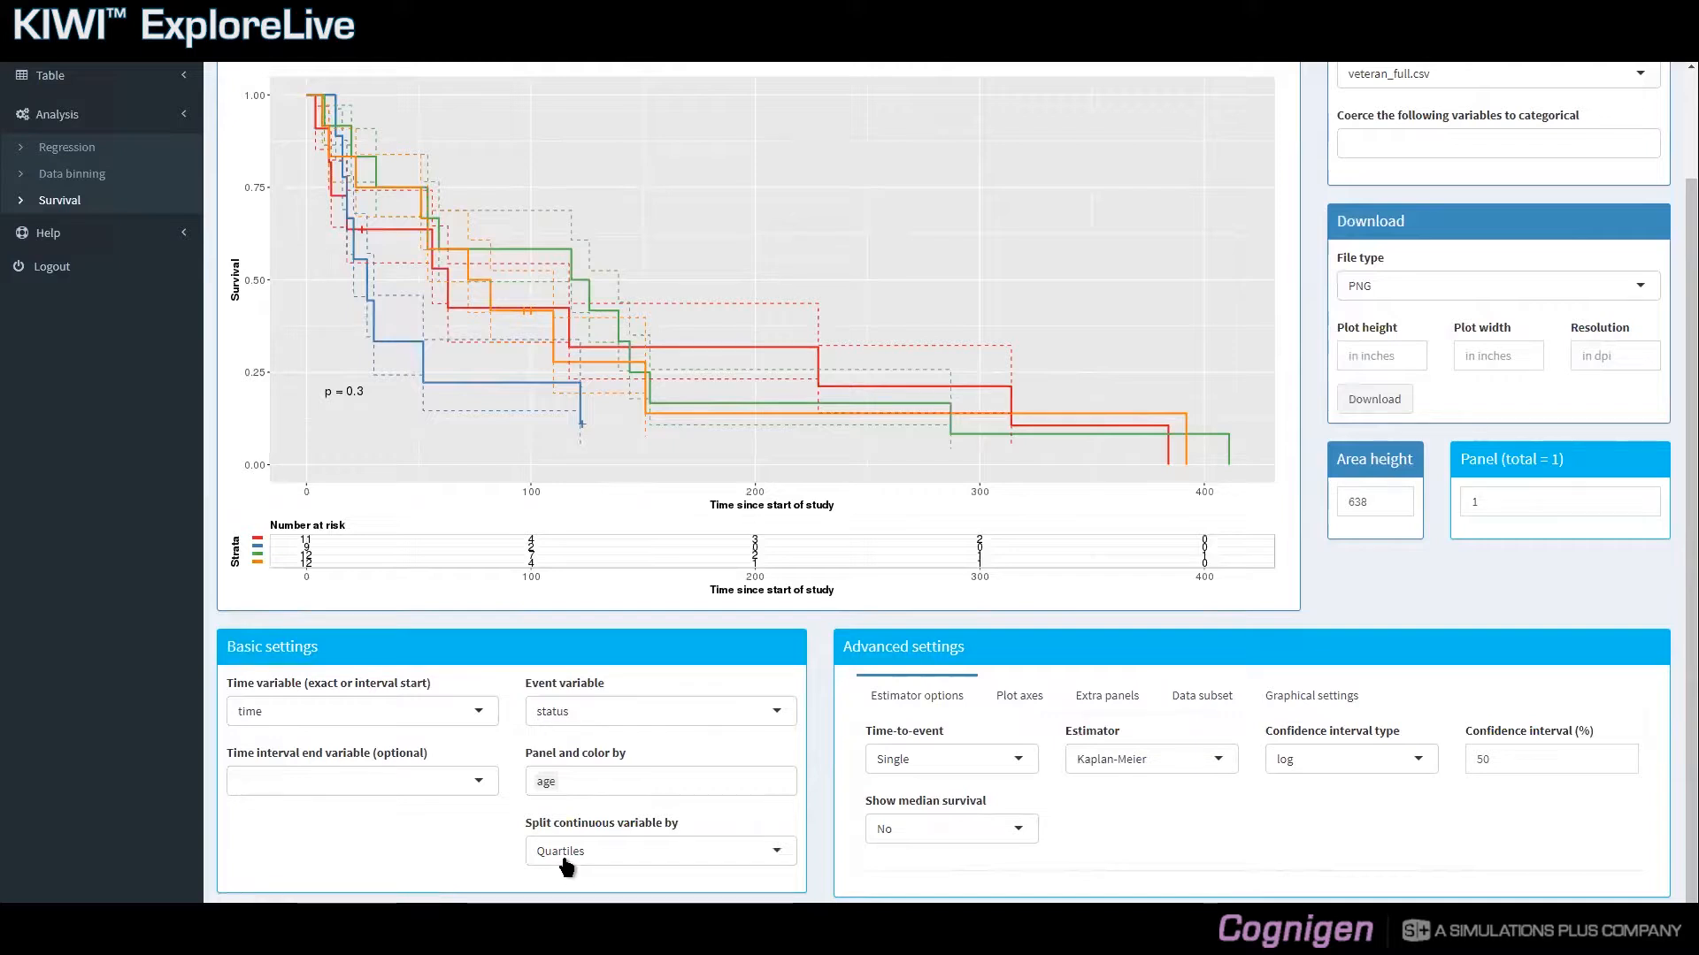
pyautogui.click(766, 852)
pyautogui.scroll(-1, 766, 852)
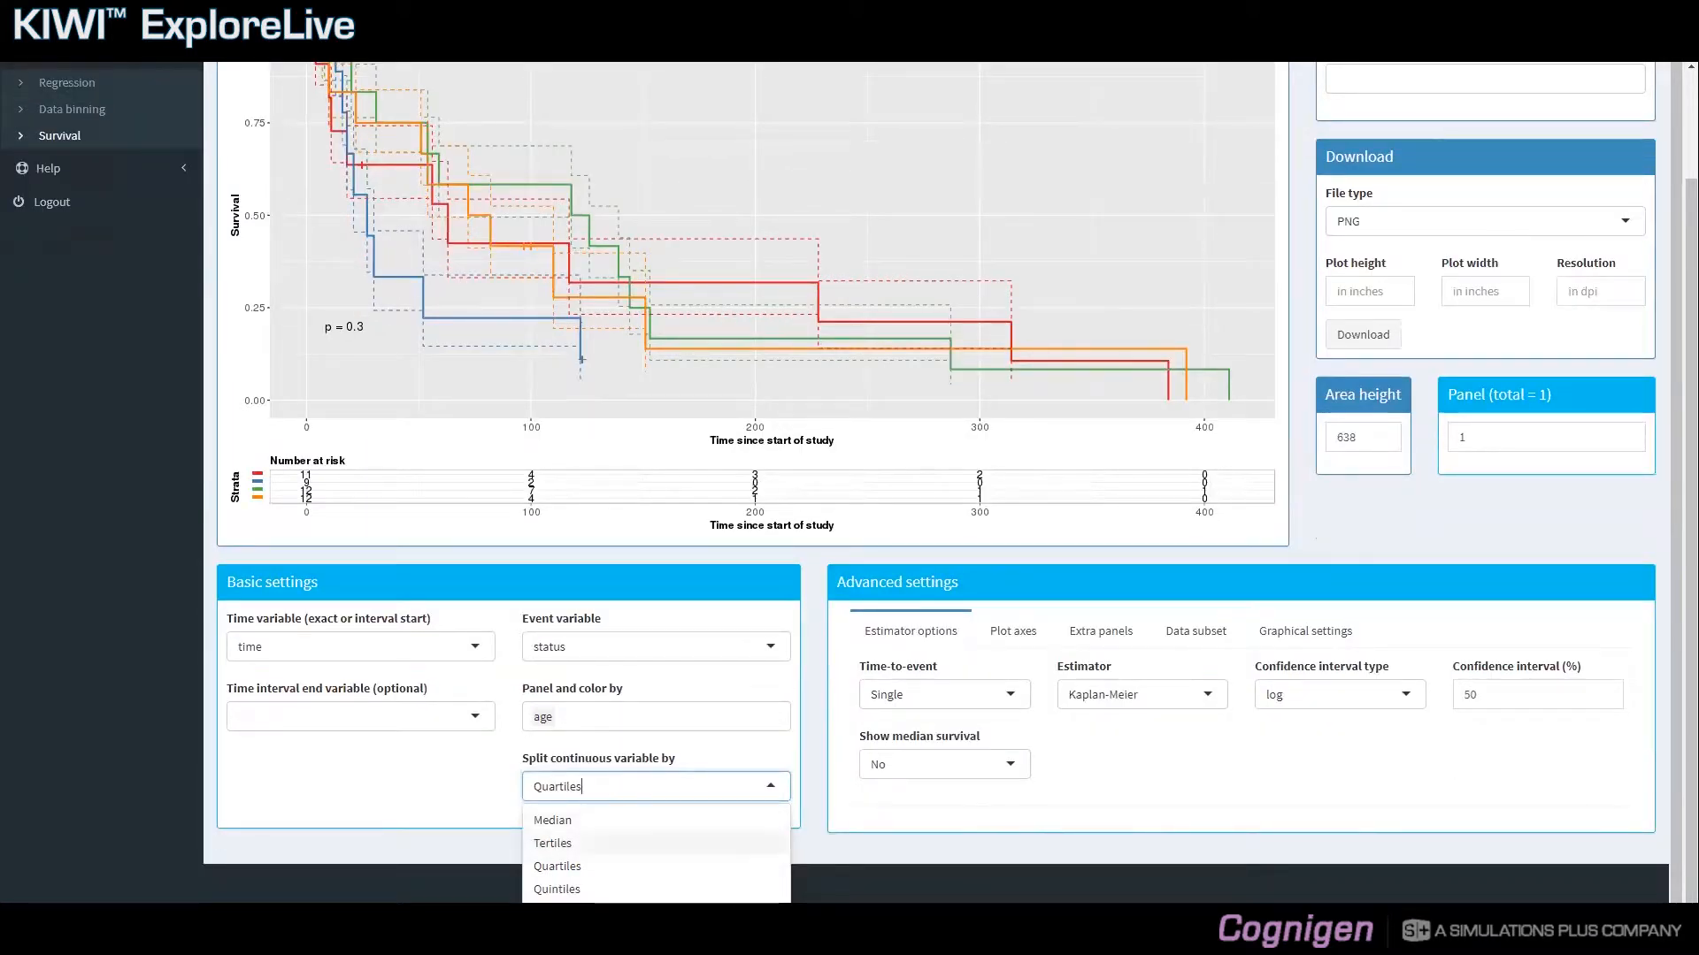
pyautogui.click(712, 848)
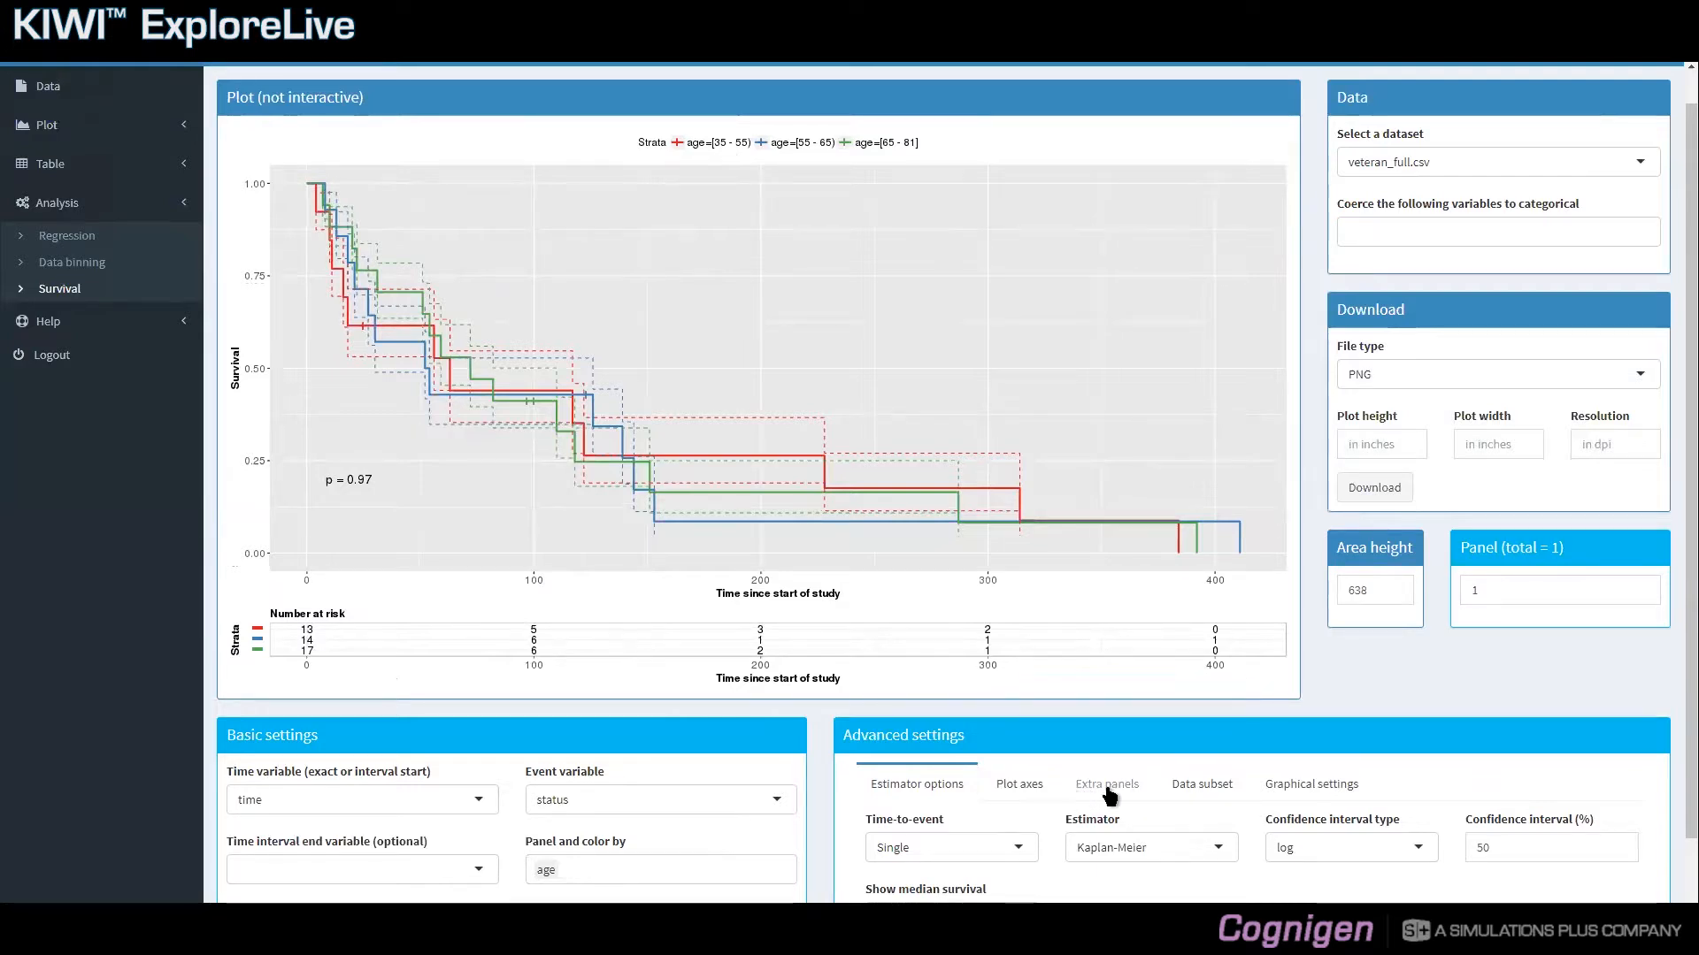
# - Try the plot without a risk table, and set the risk table to number at risk + cumulative events number
pyautogui.click(1136, 794)
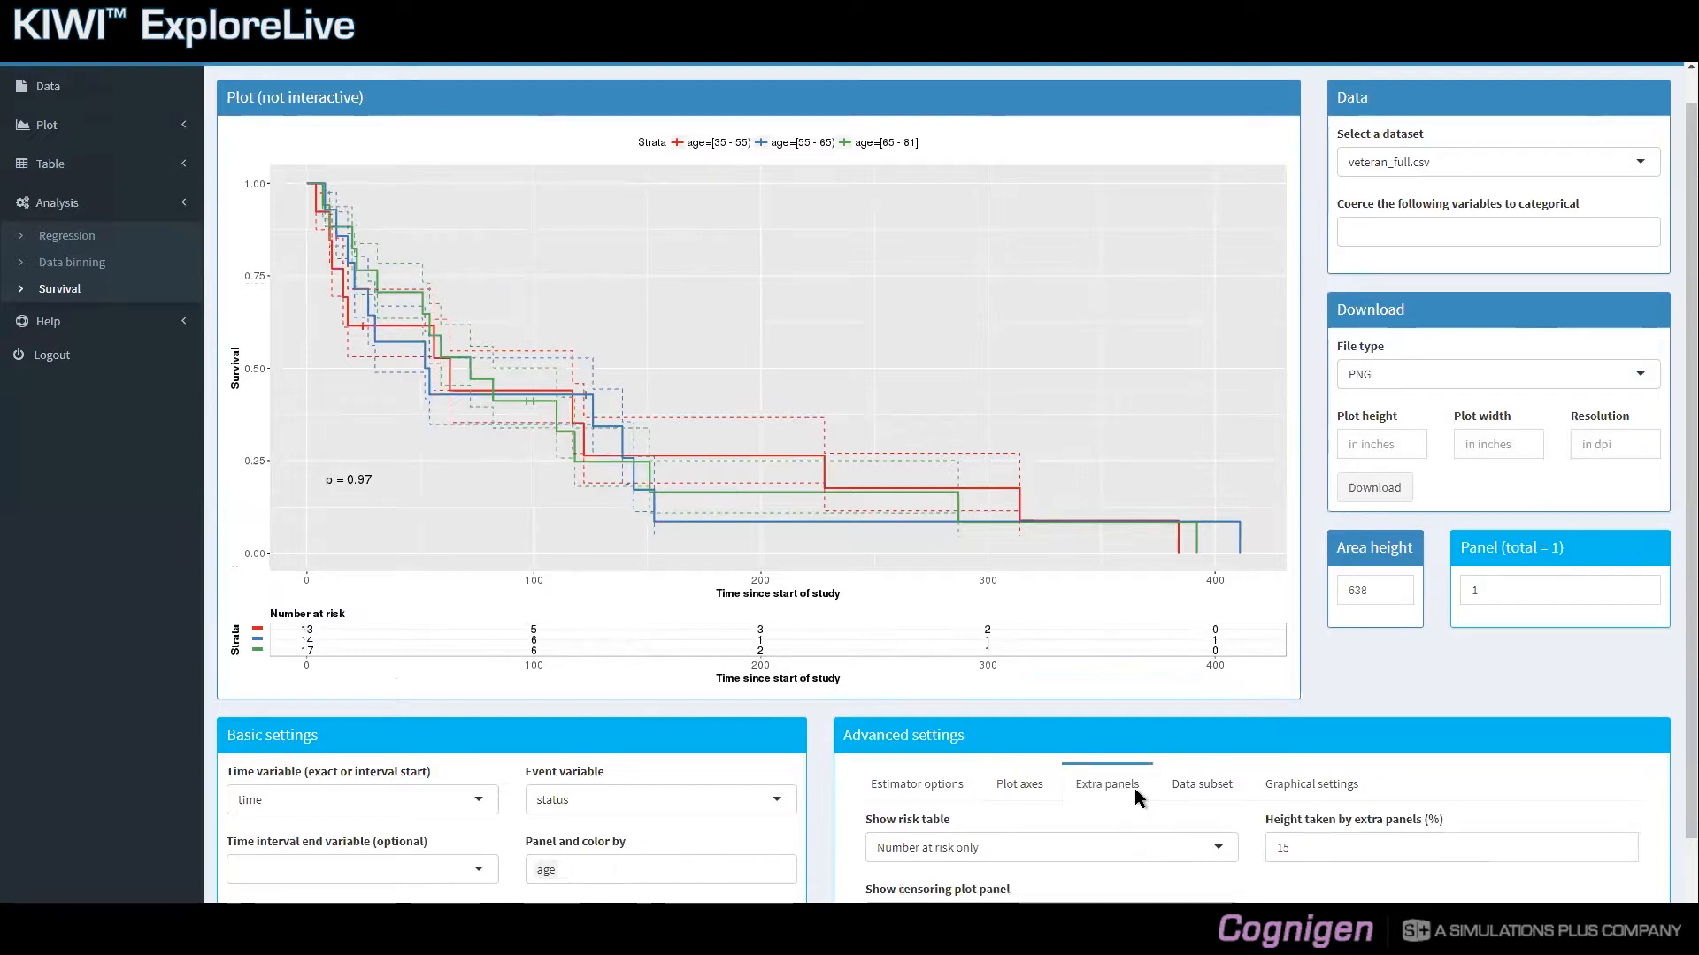
pyautogui.scroll(-1, 1134, 788)
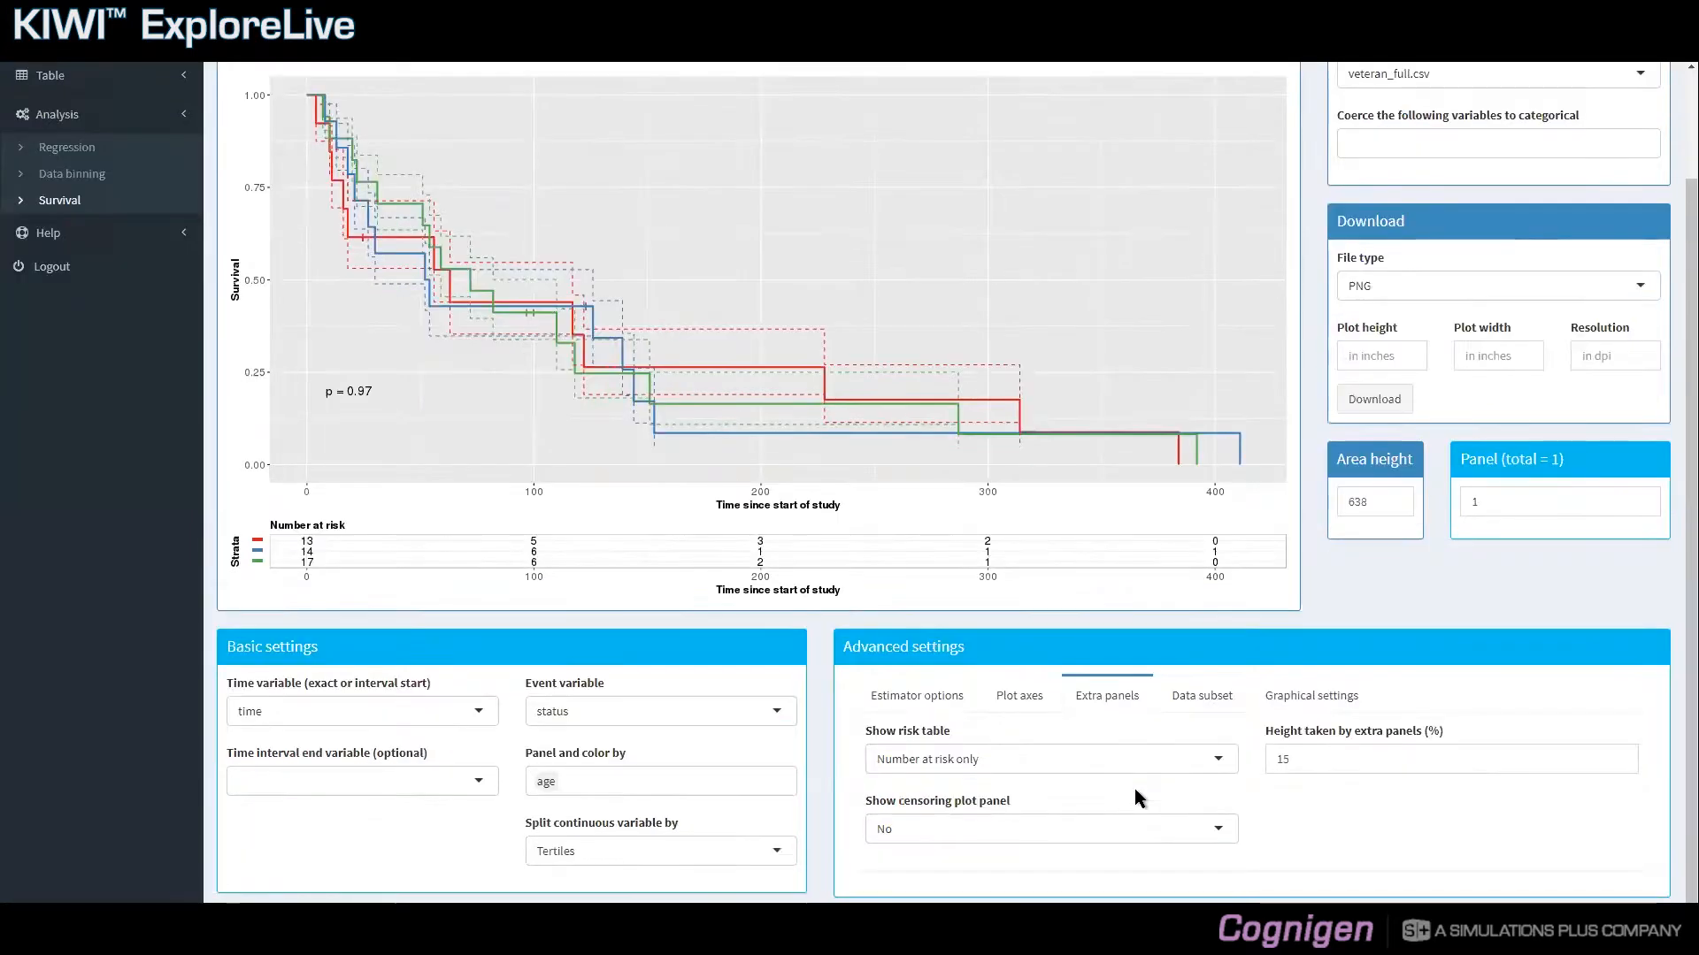
pyautogui.click(920, 759)
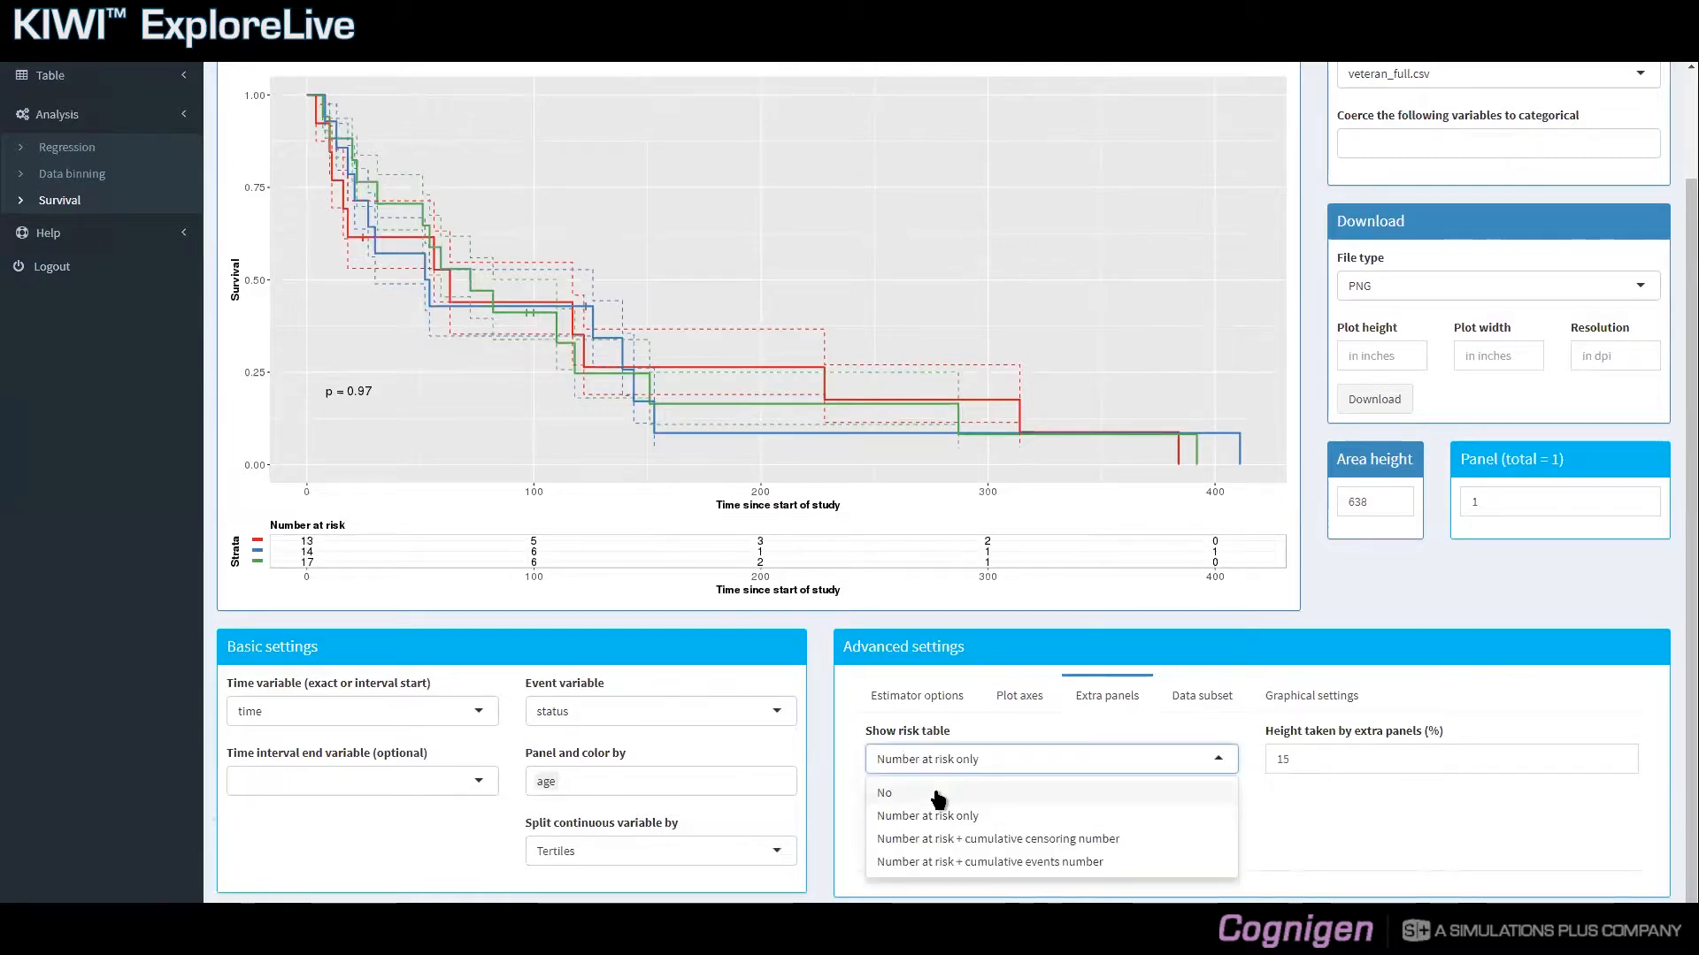
pyautogui.click(936, 793)
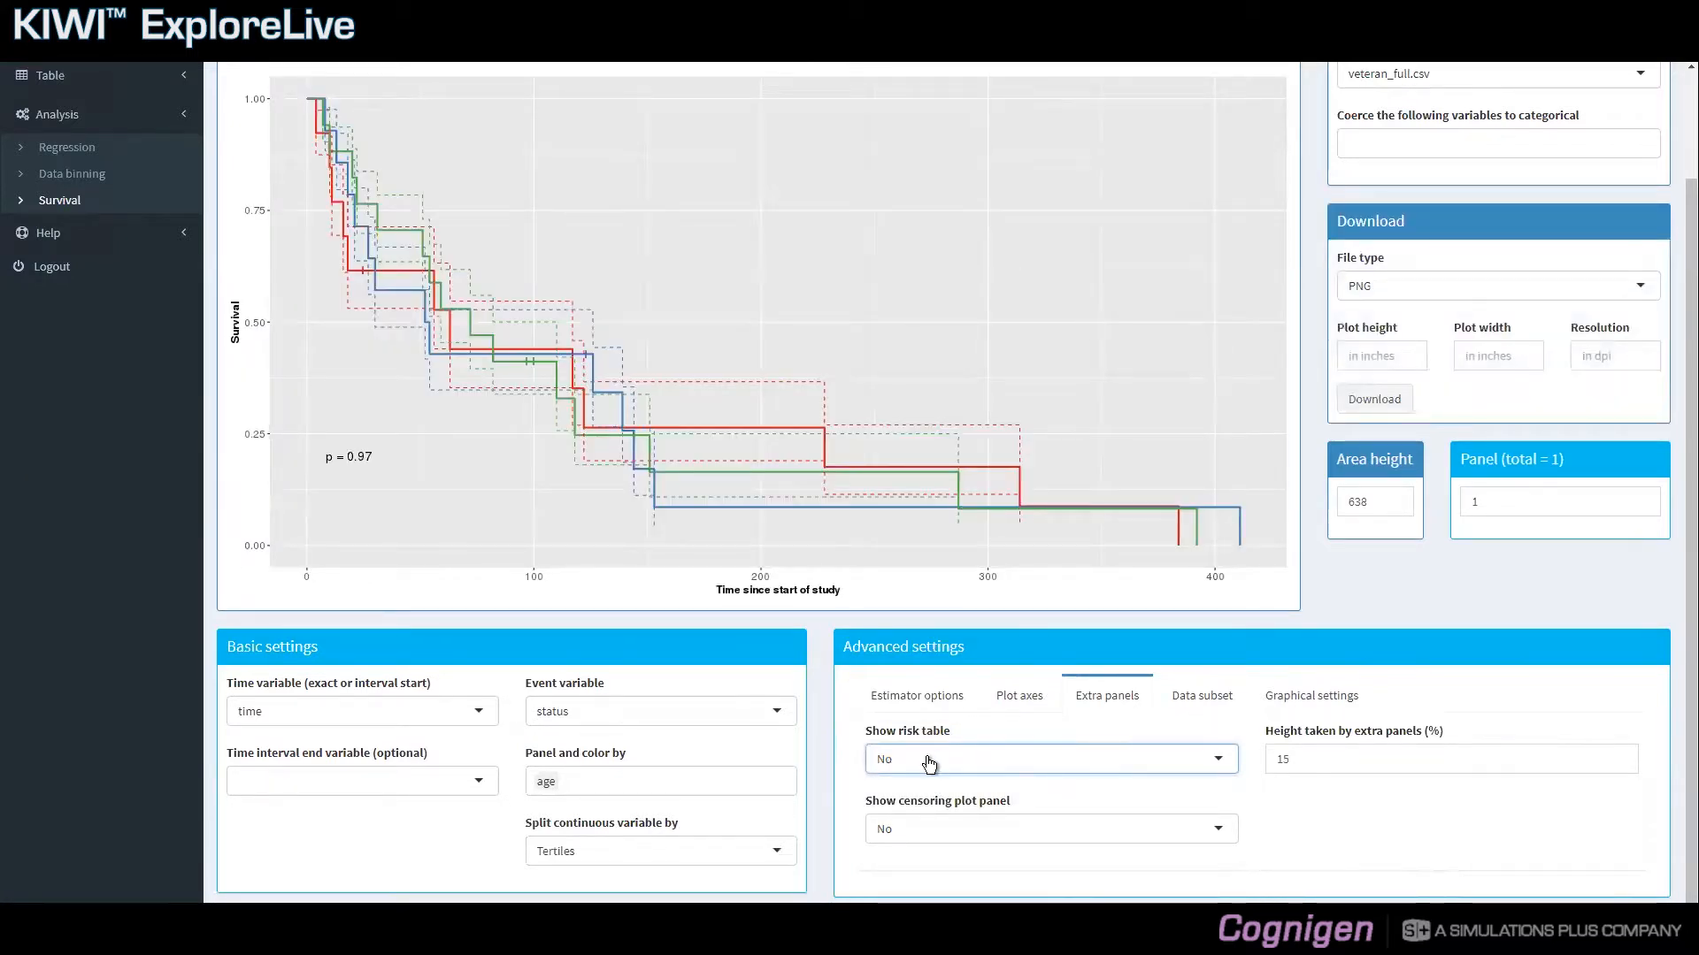
pyautogui.click(928, 761)
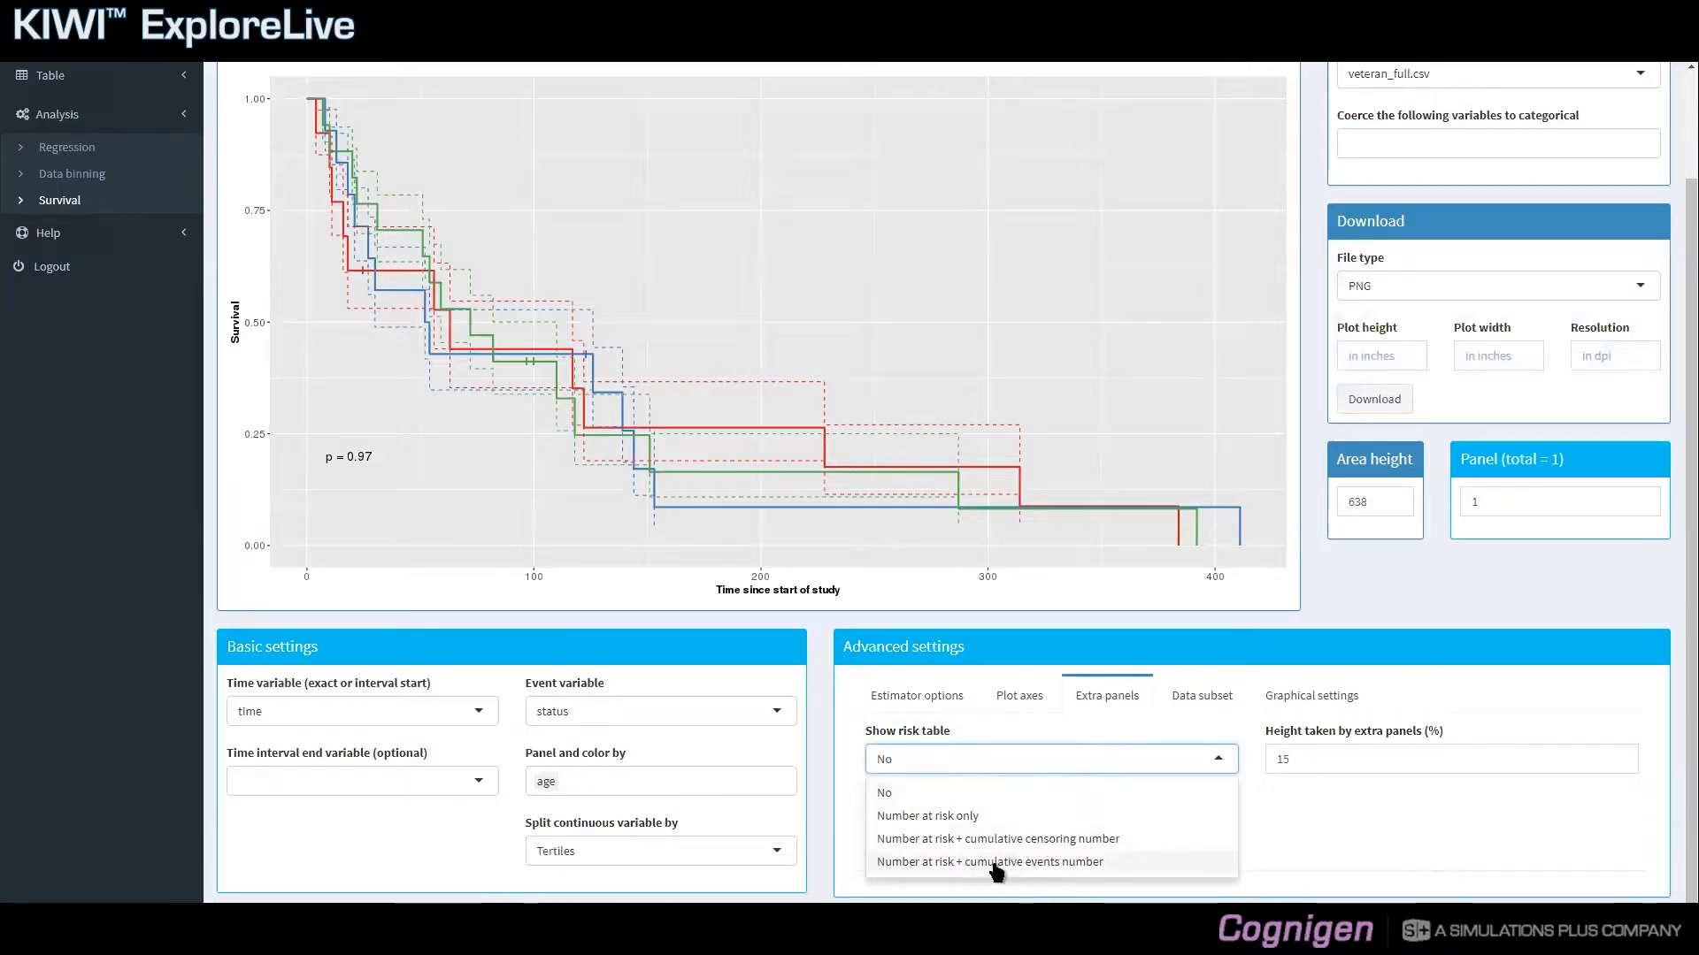
pyautogui.click(1031, 866)
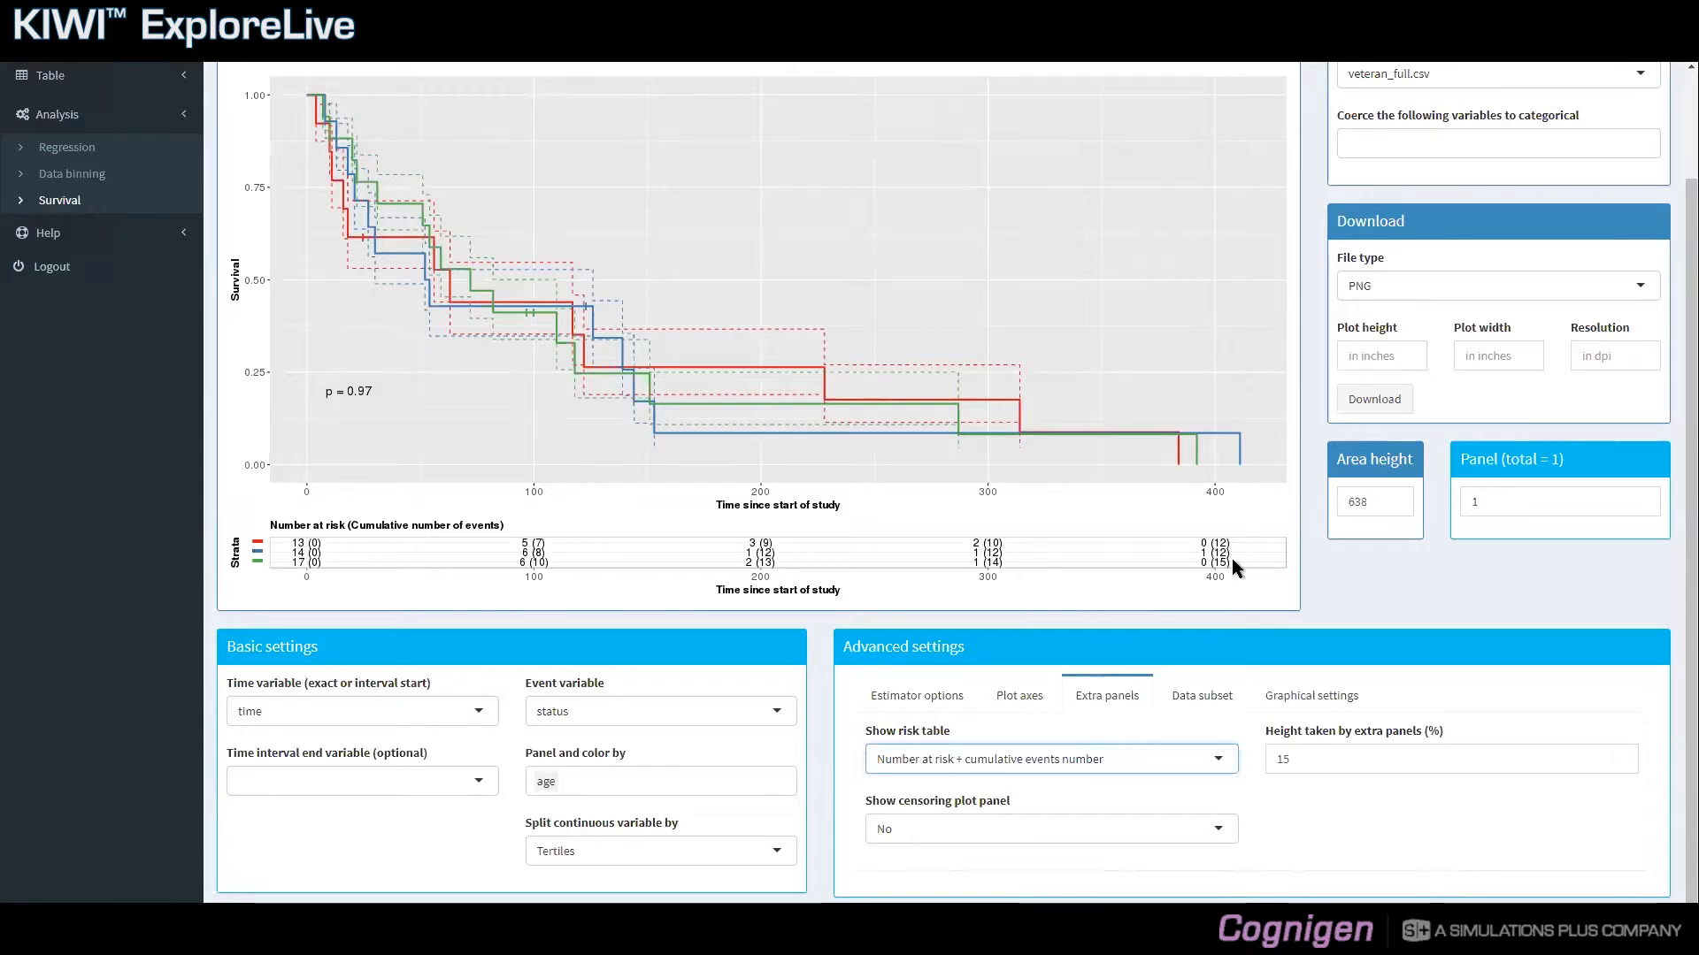
# - Set the height taken by the extra panels to 25%
pyautogui.click(1307, 759)
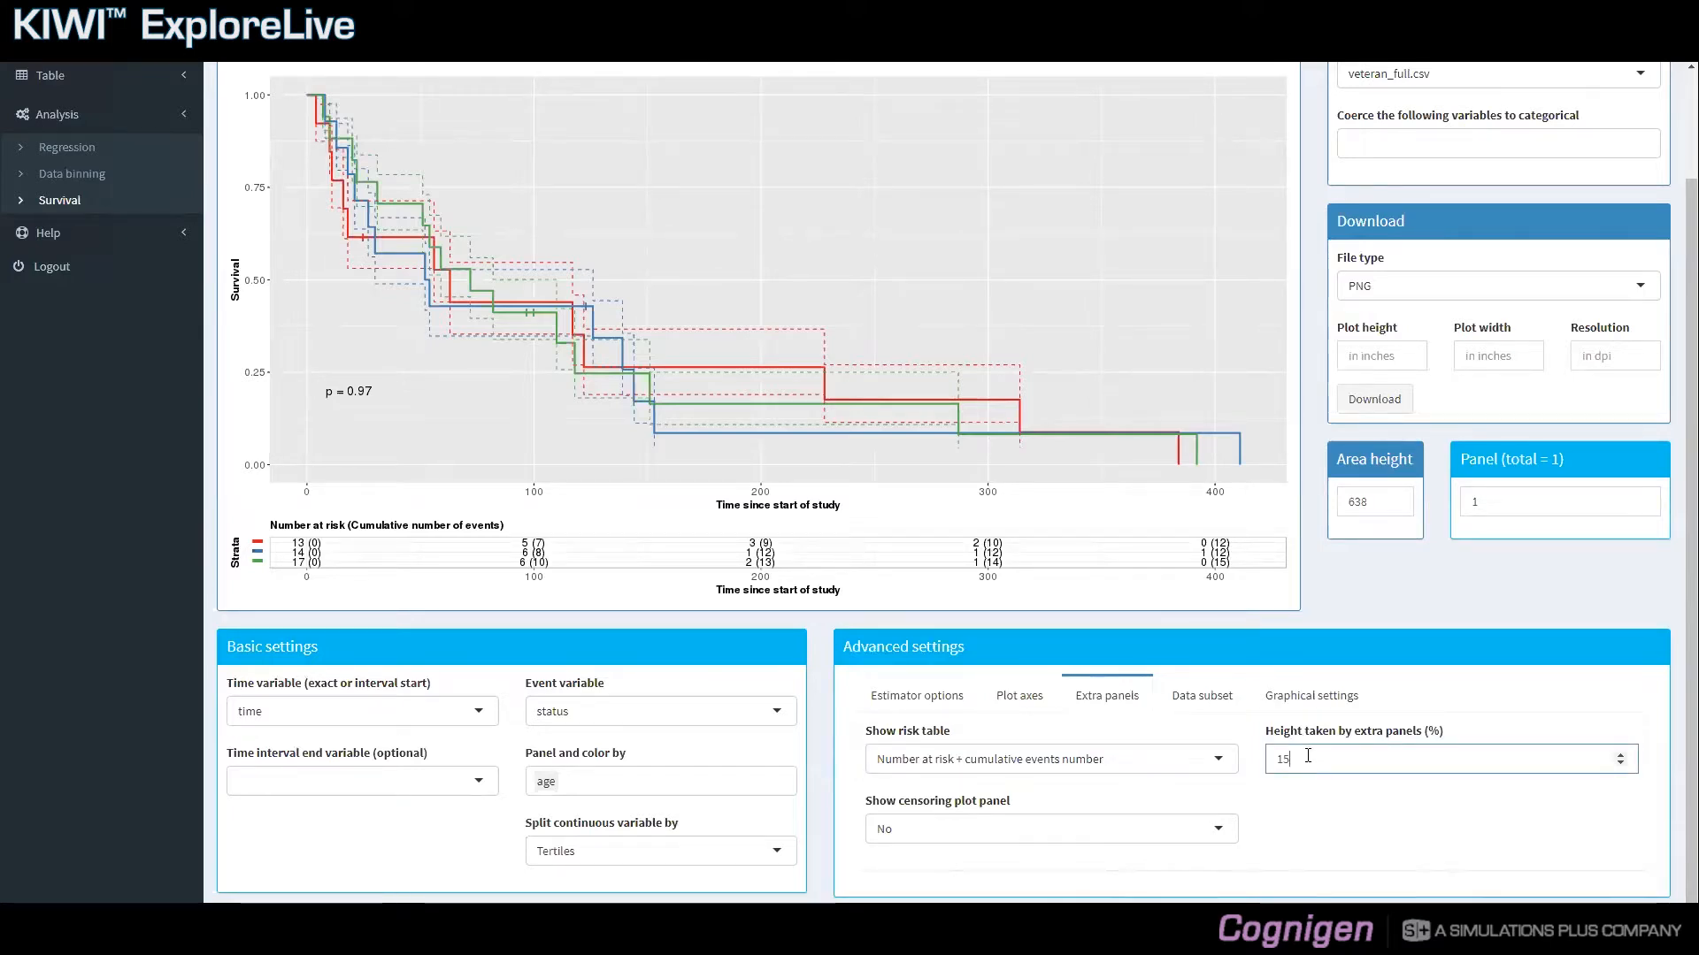
pyautogui.doubleClick(1426, 757)
pyautogui.write('25')
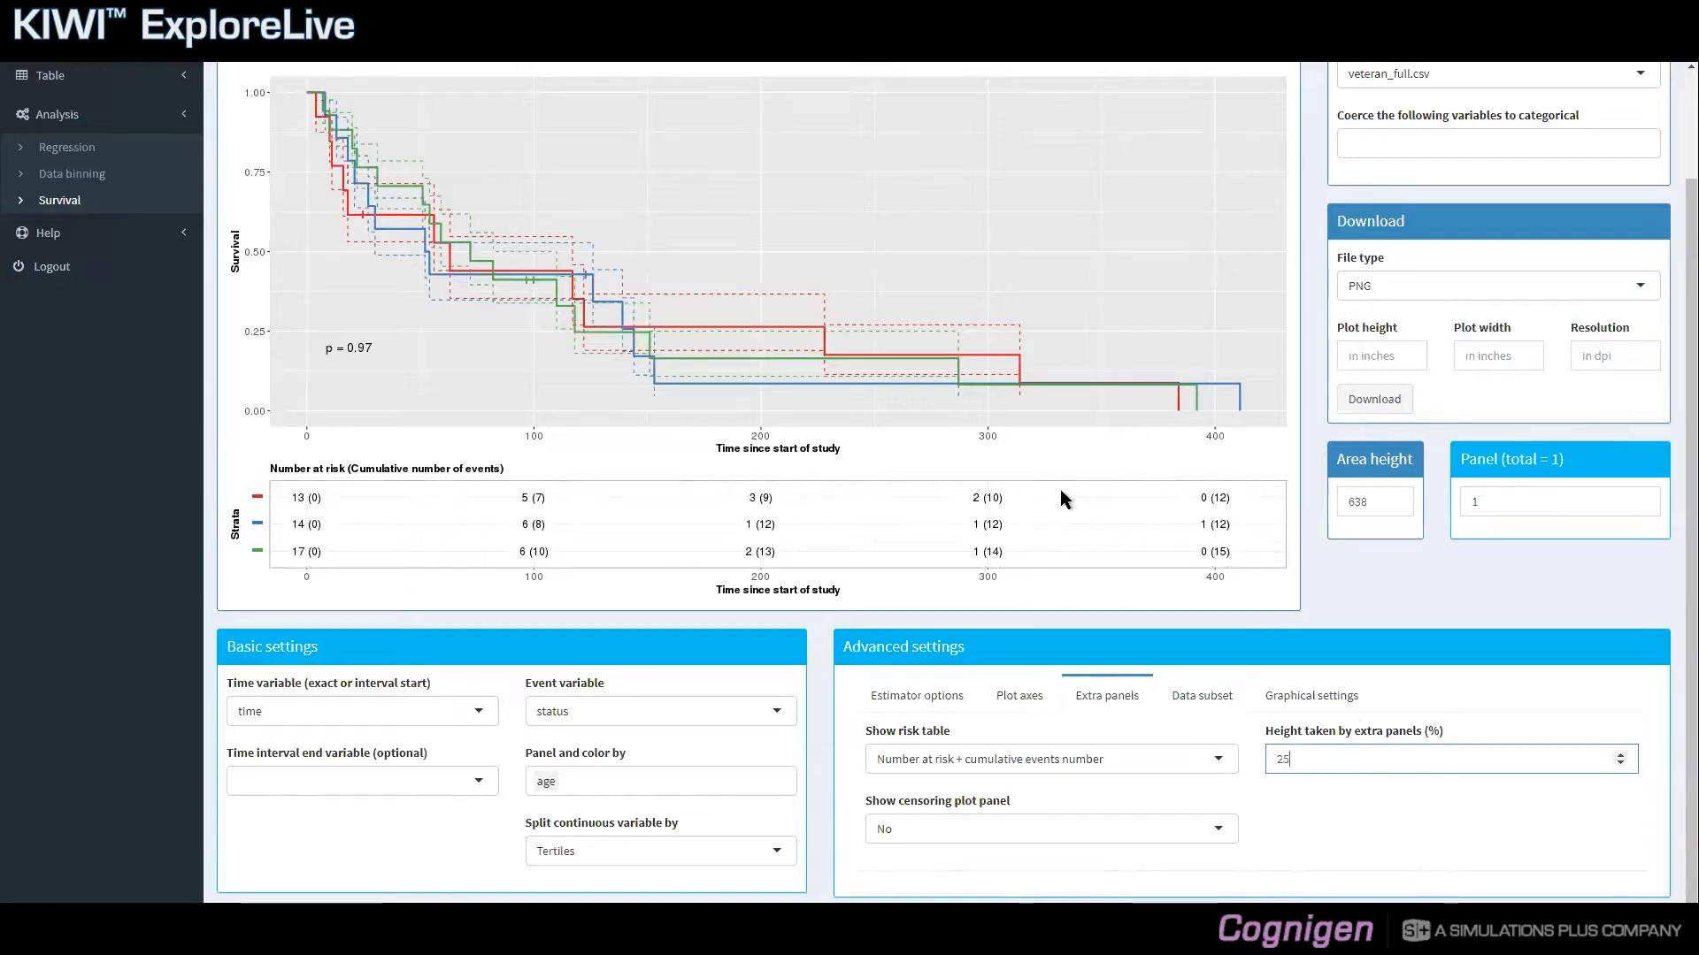
pyautogui.scroll(1, 1036, 294)
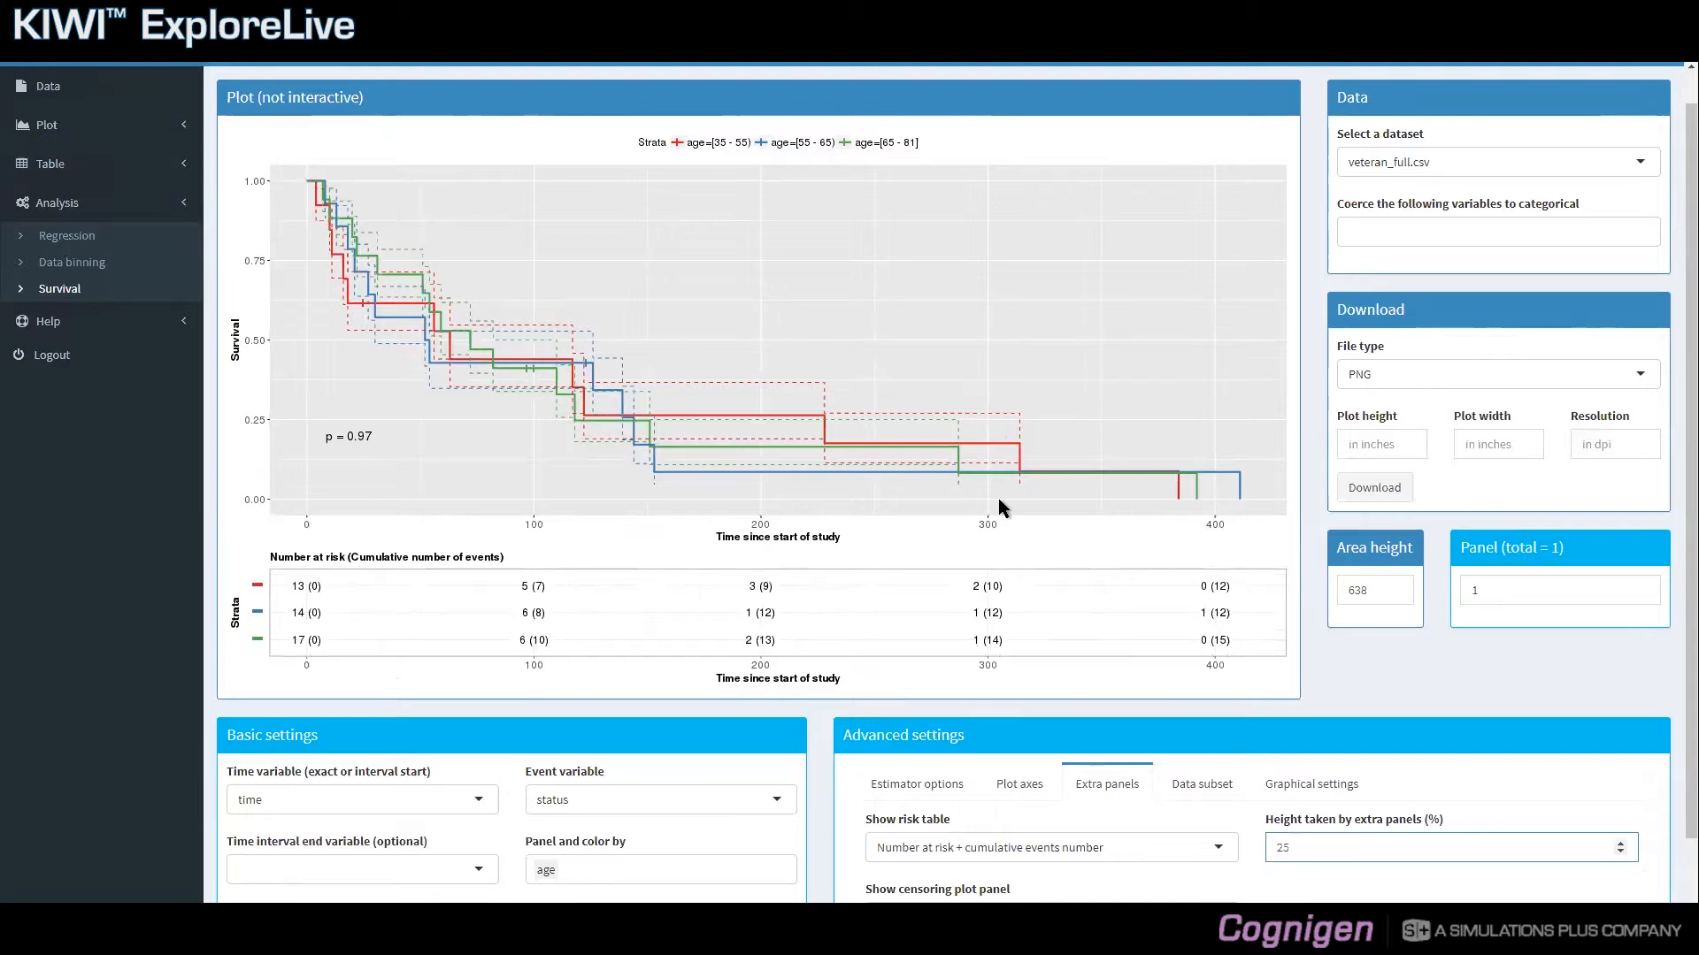
# - Show the censoring plot panel beneath the risk table and view the full plot
pyautogui.scroll(-1, 998, 501)
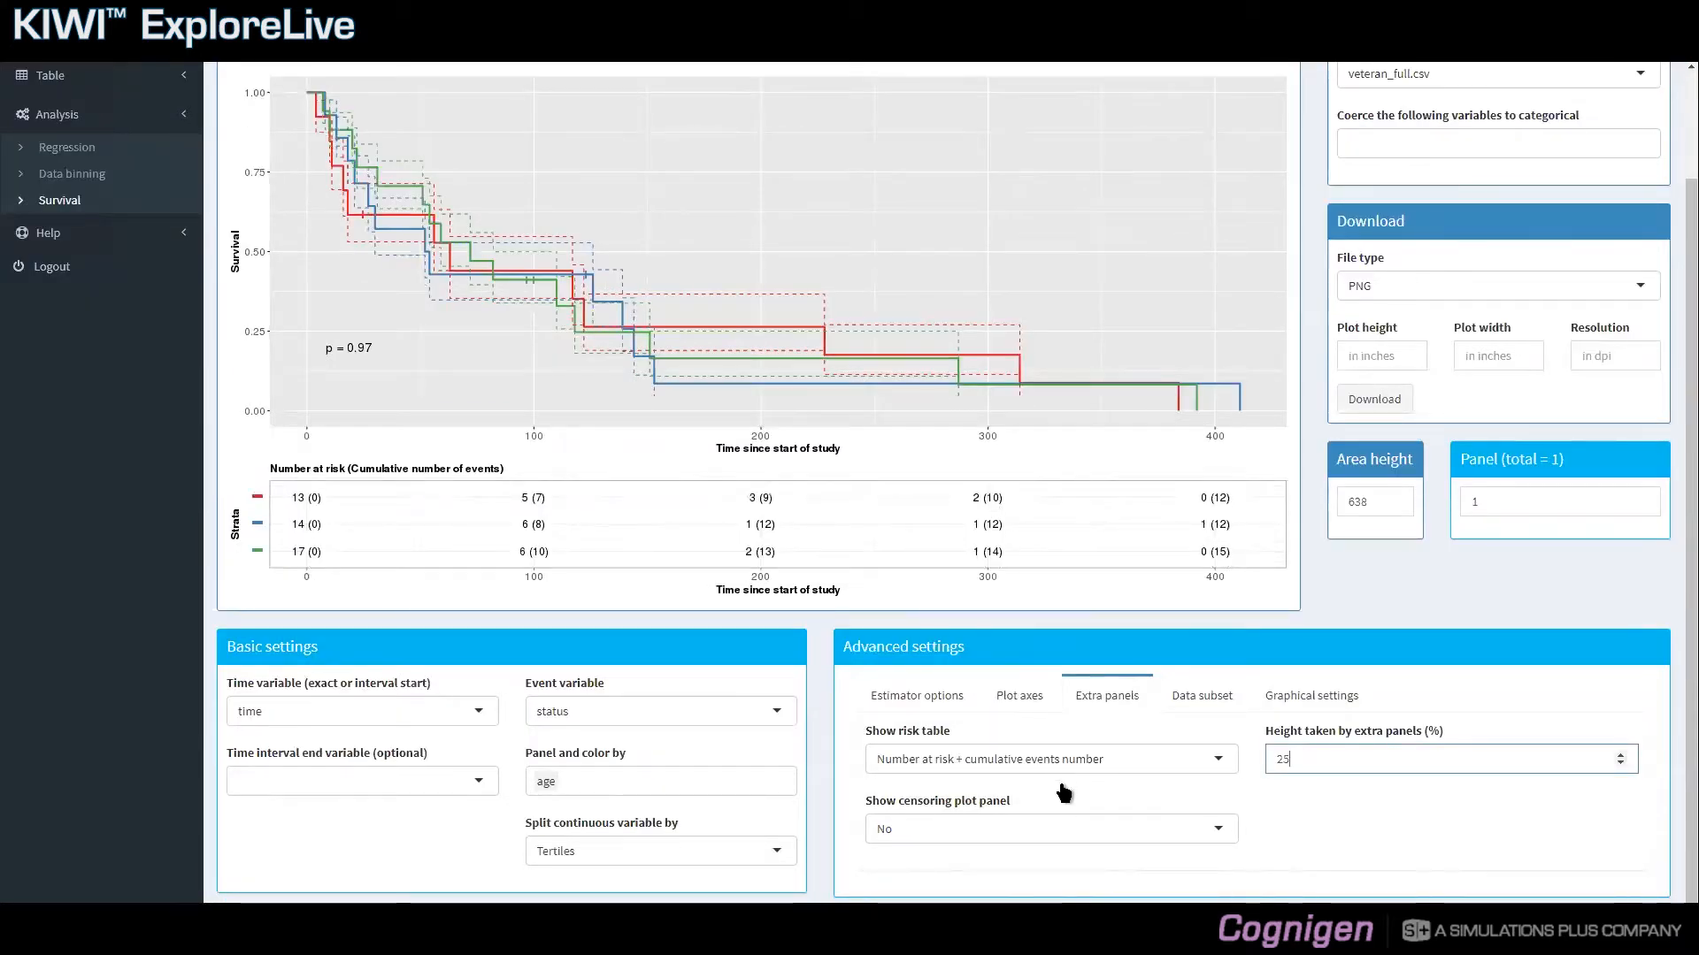
pyautogui.click(971, 832)
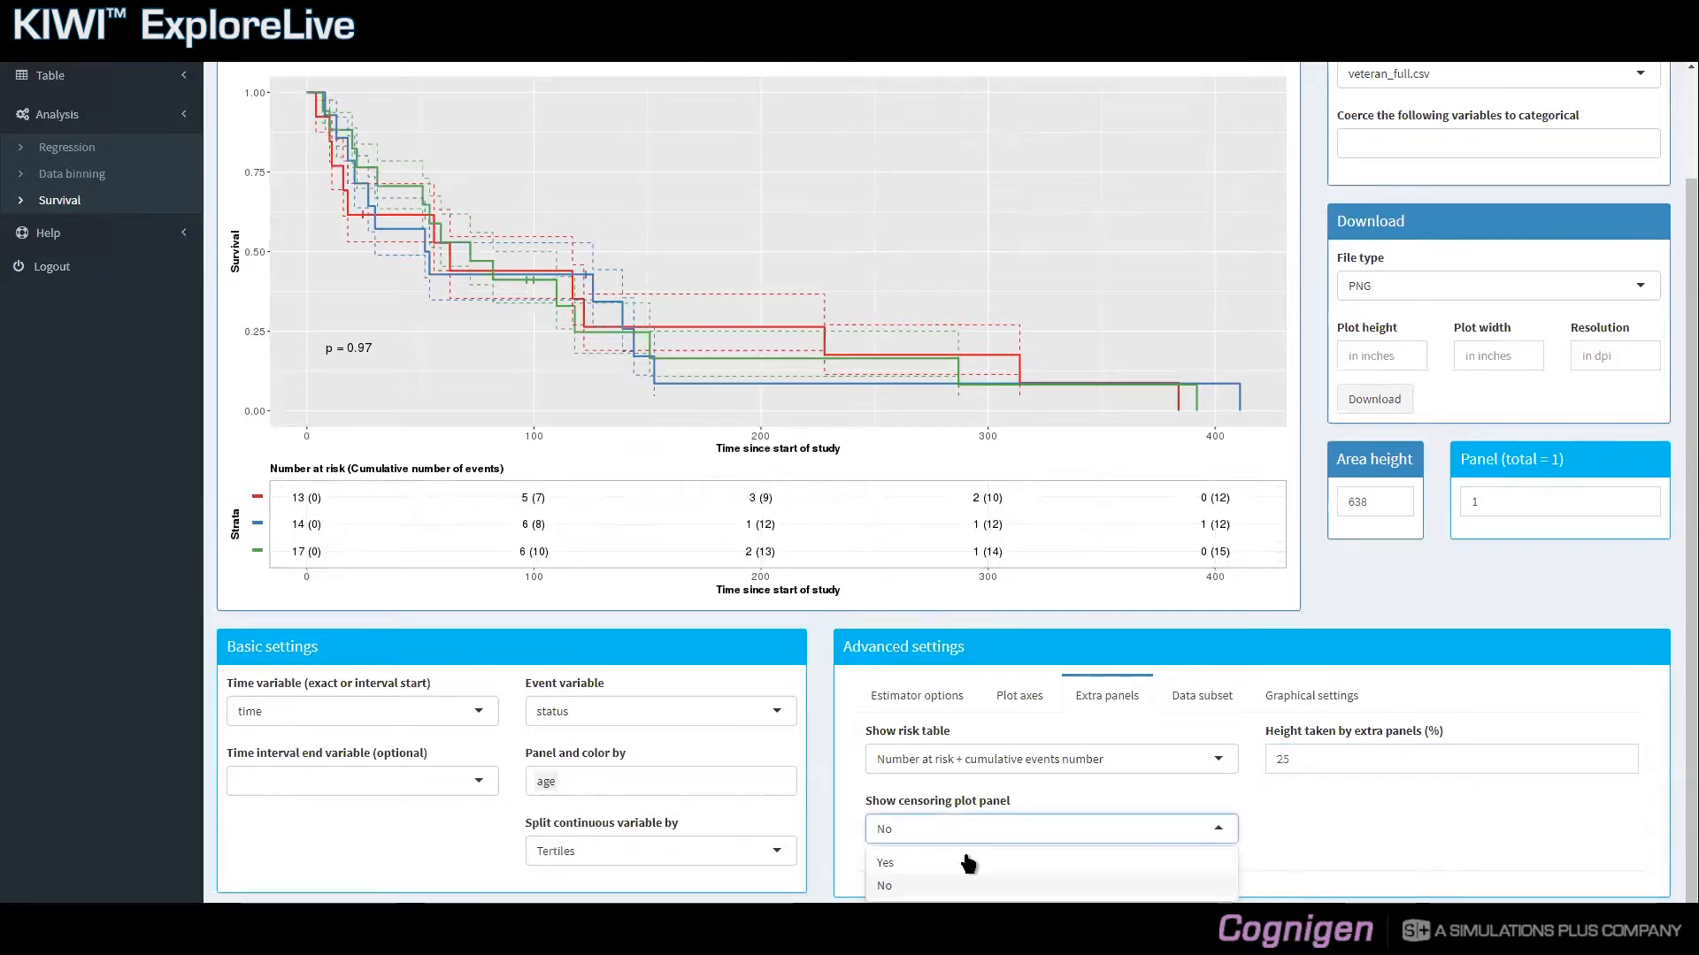
pyautogui.click(968, 861)
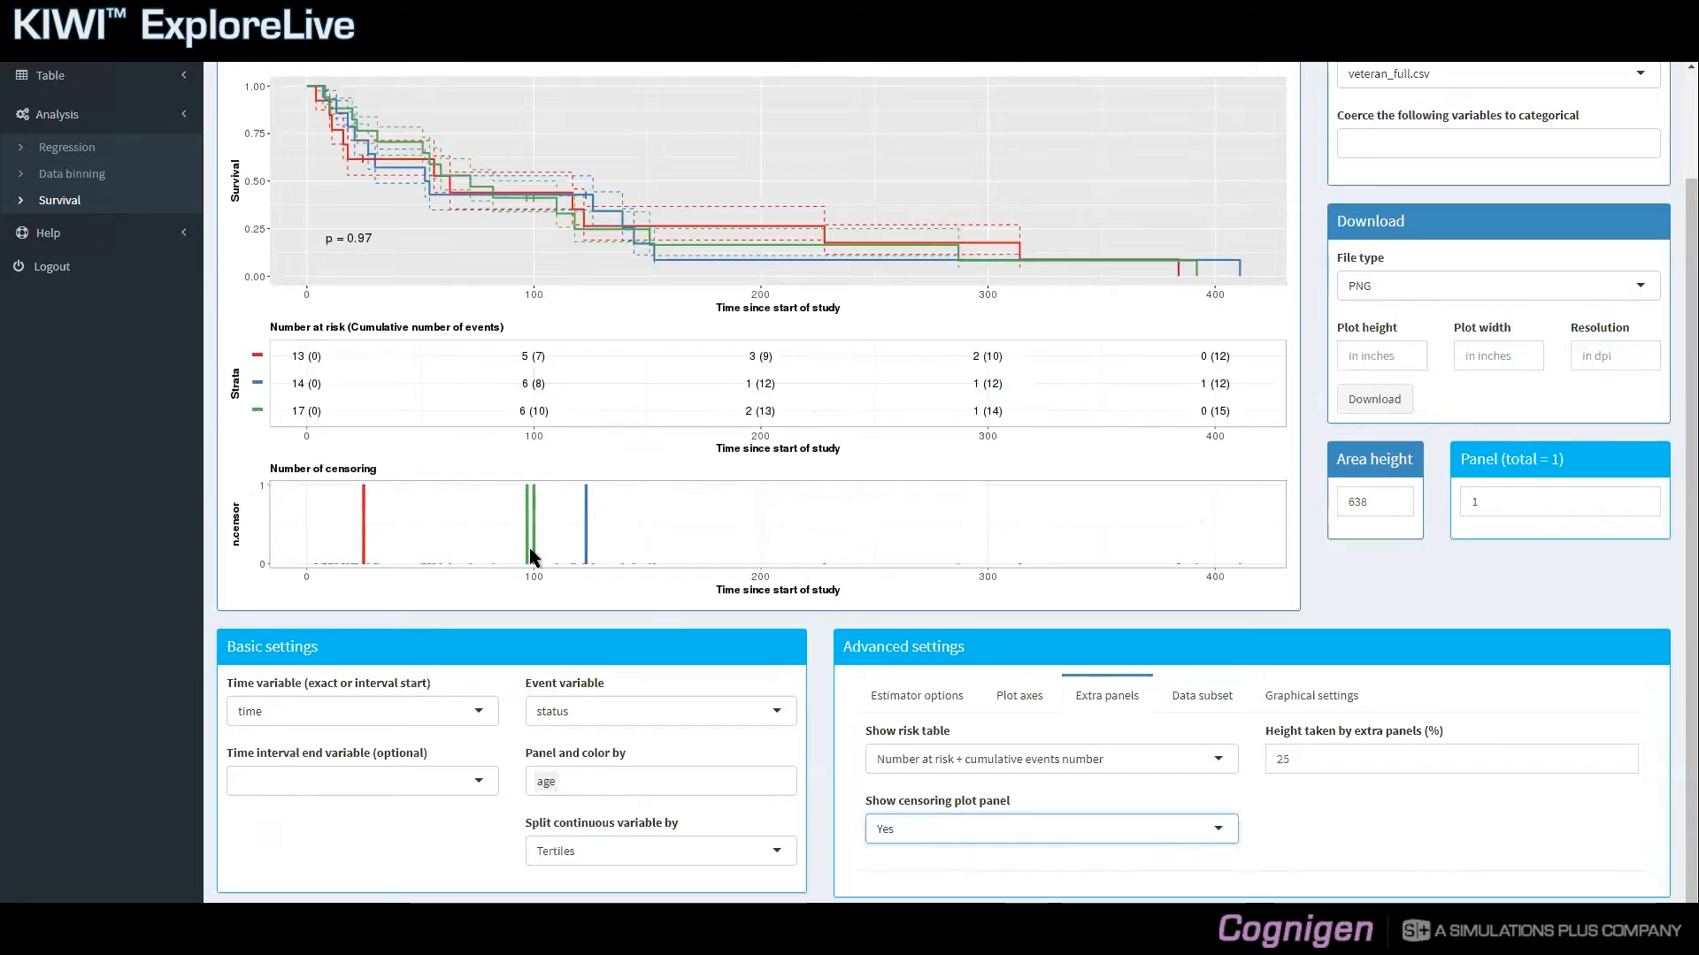
pyautogui.scroll(1, 529, 548)
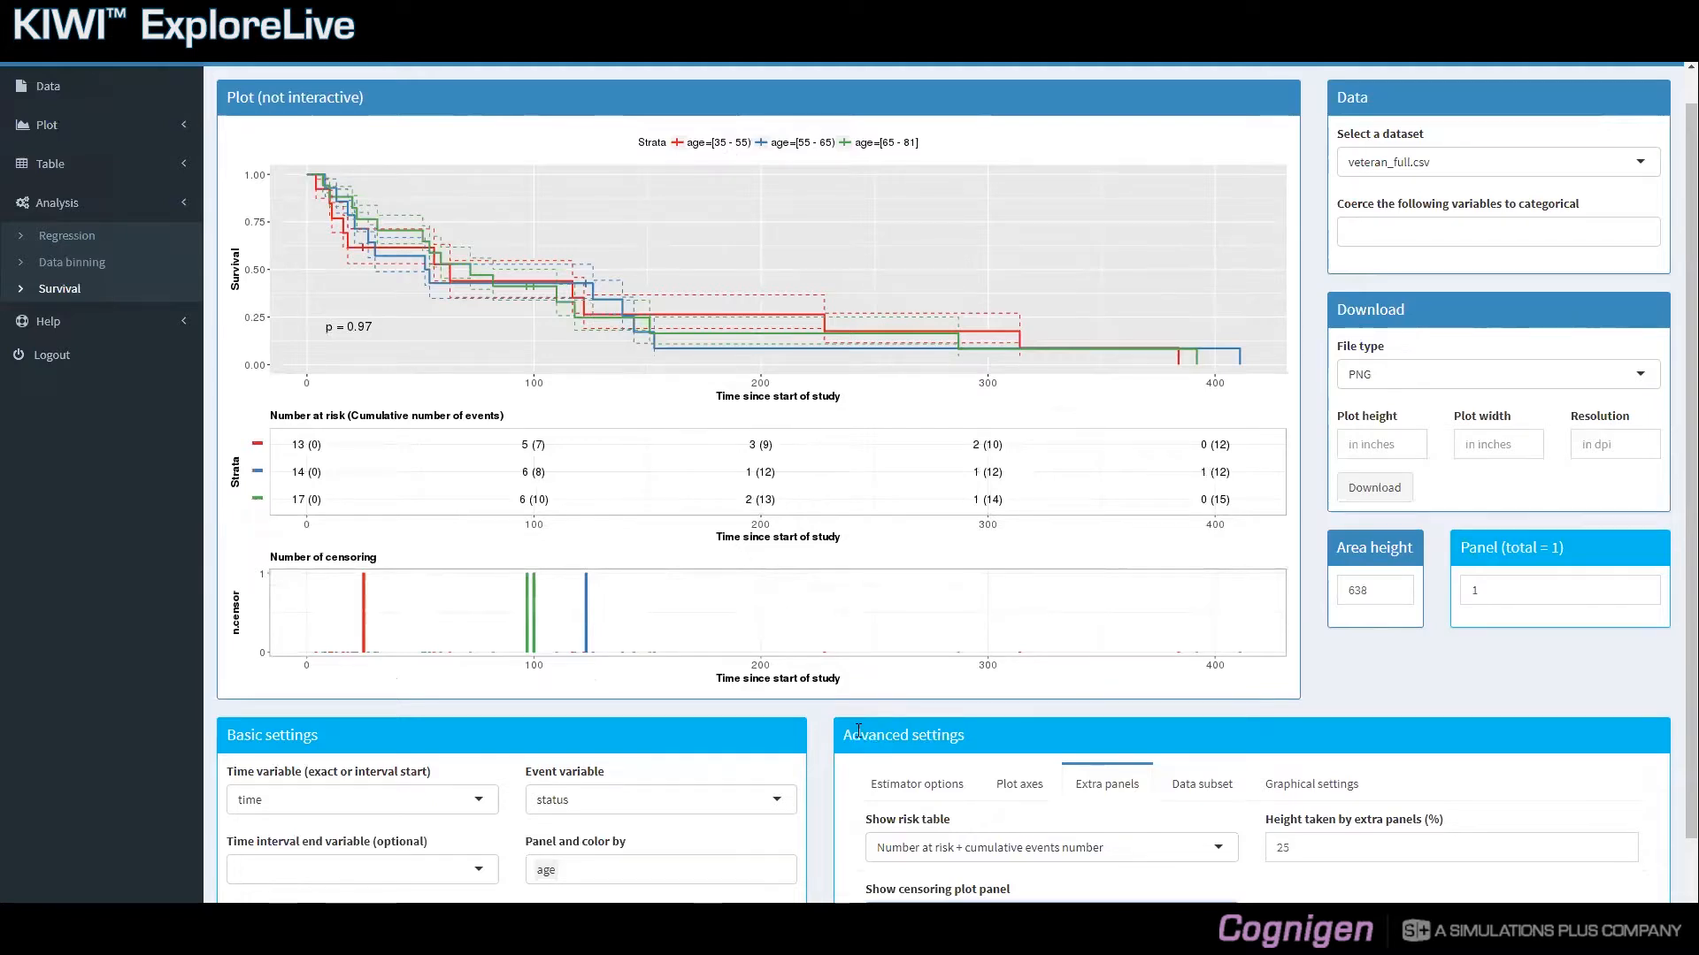
# - Hide the censoring plot panel by setting its display option to No
pyautogui.scroll(-1, 858, 732)
pyautogui.click(911, 828)
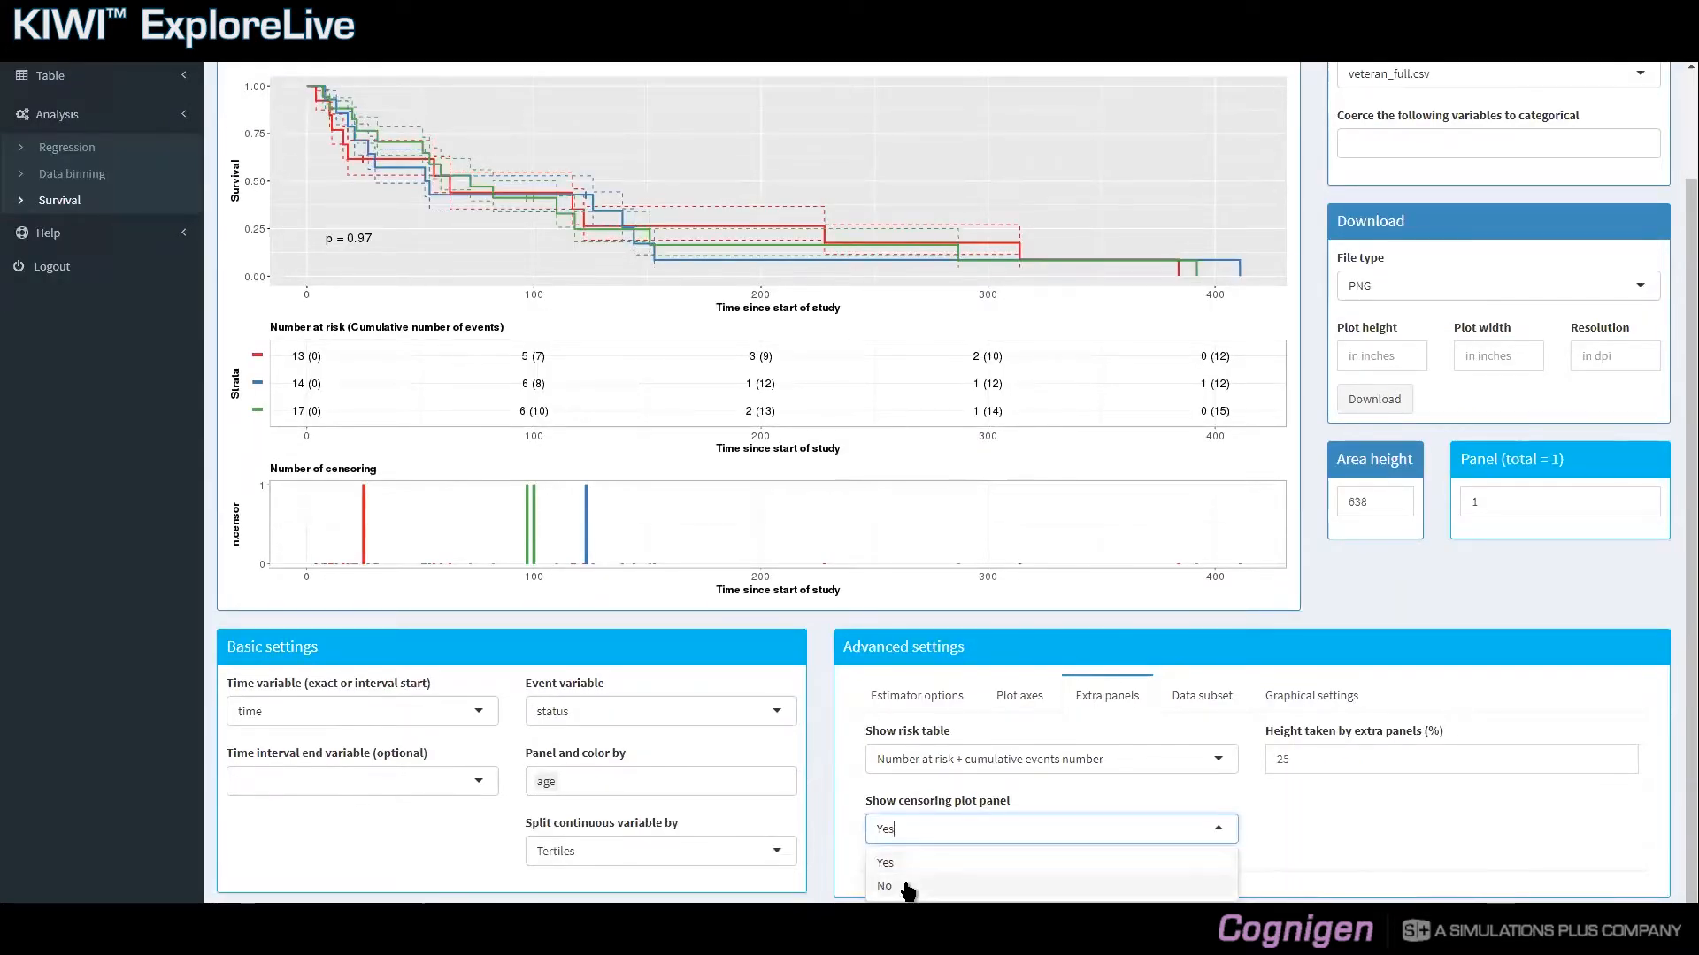
pyautogui.click(904, 886)
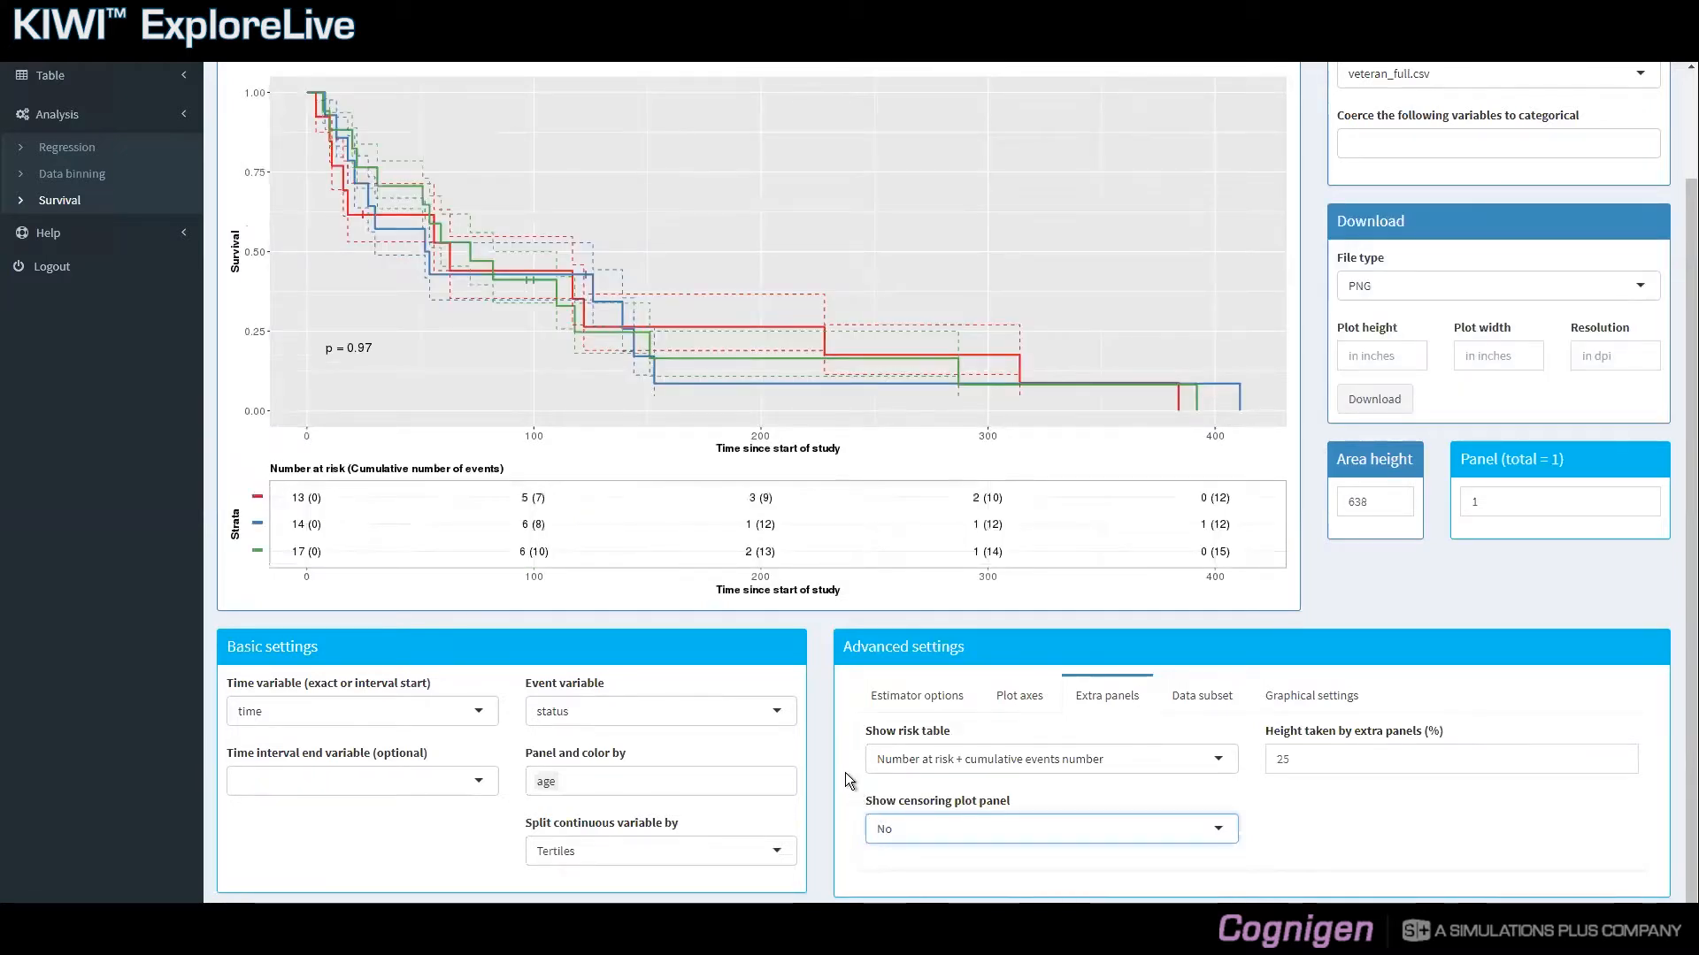
pyautogui.scroll(1, 846, 773)
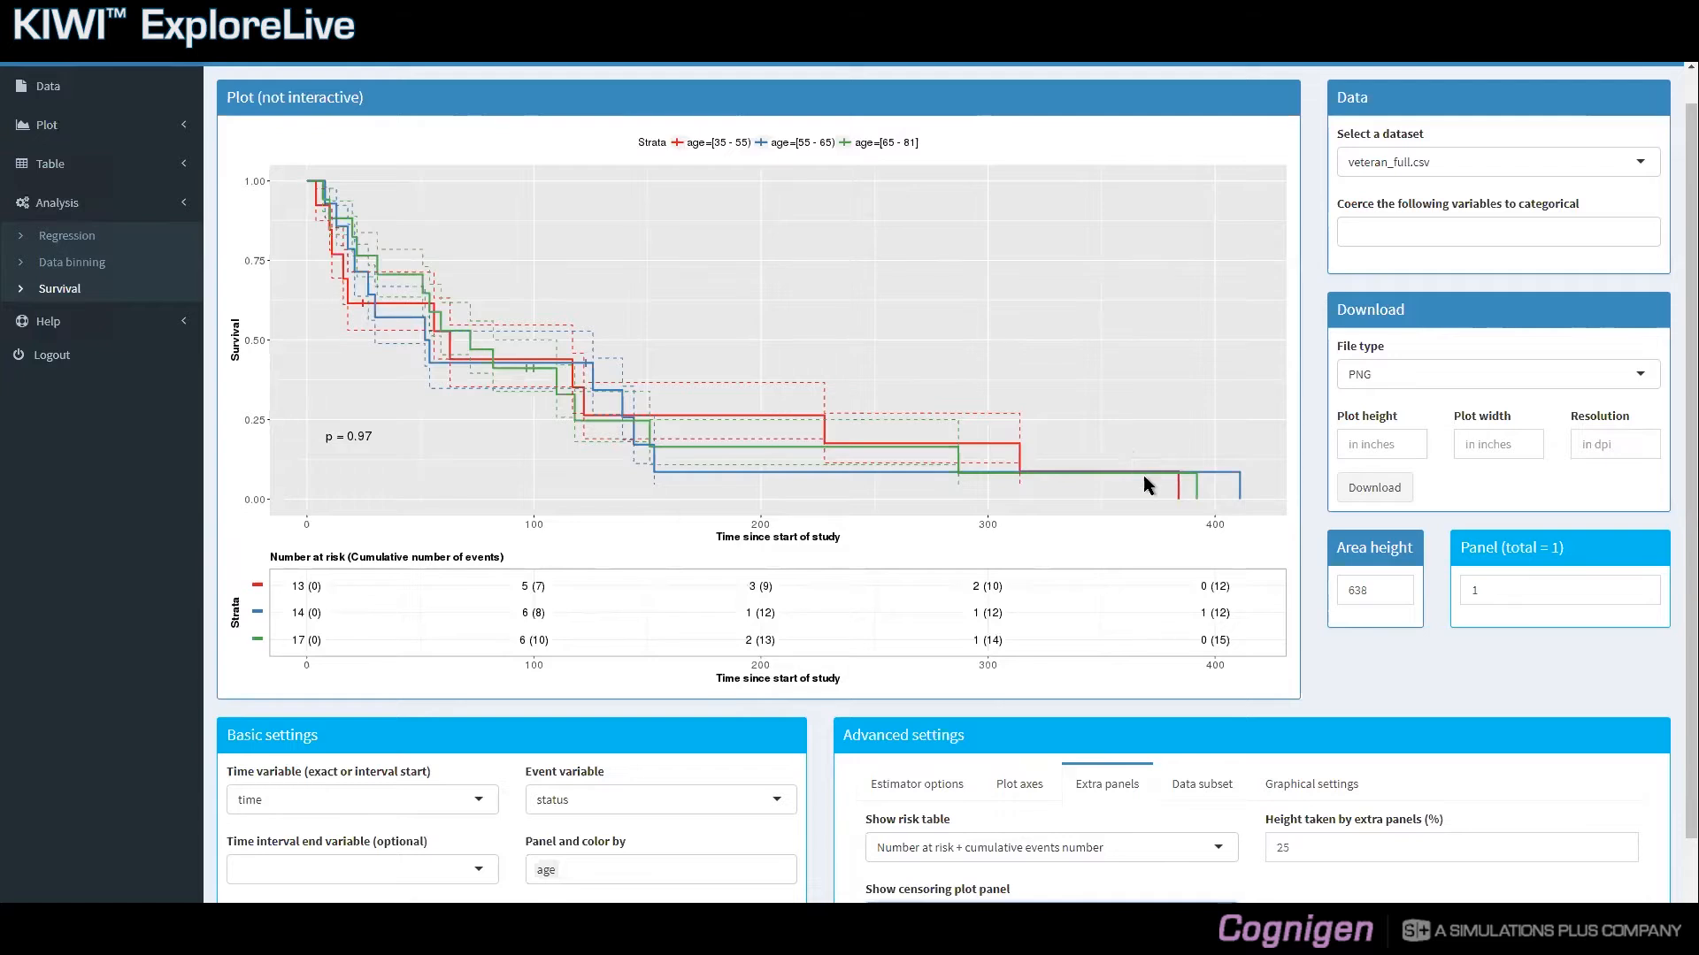
# - Try the plot background at a very low darkness and at 92, and set the darkness to 31
pyautogui.click(1292, 786)
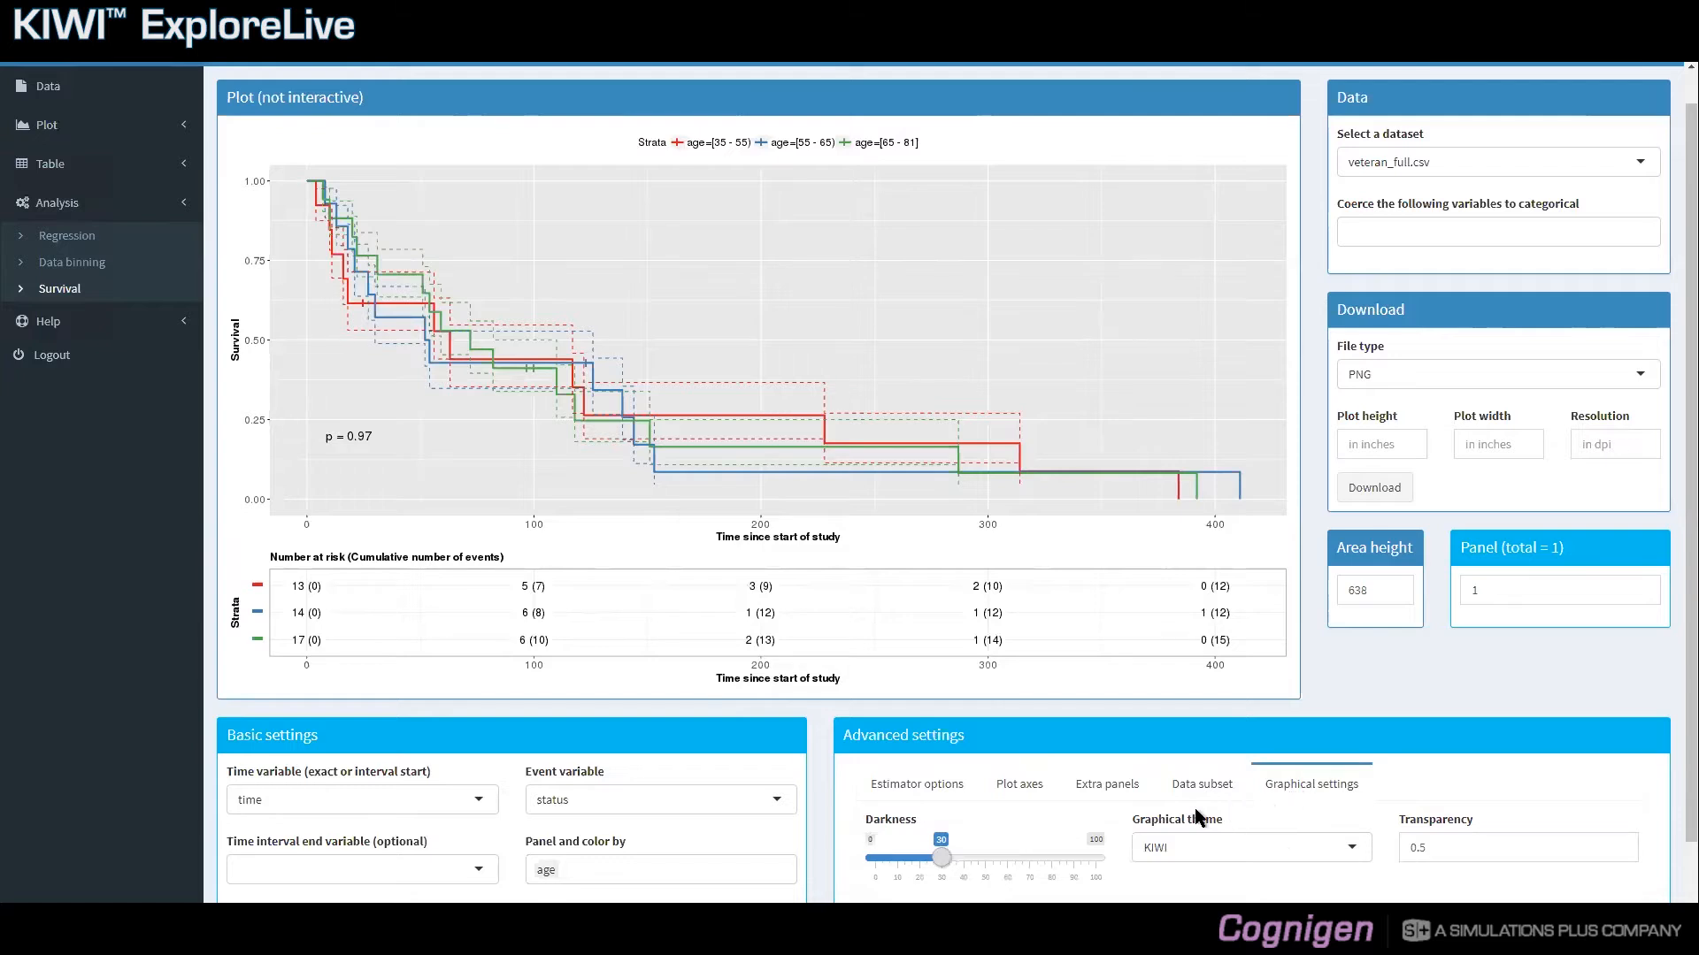
pyautogui.moveTo(943, 862); pyautogui.dragTo(897, 893)
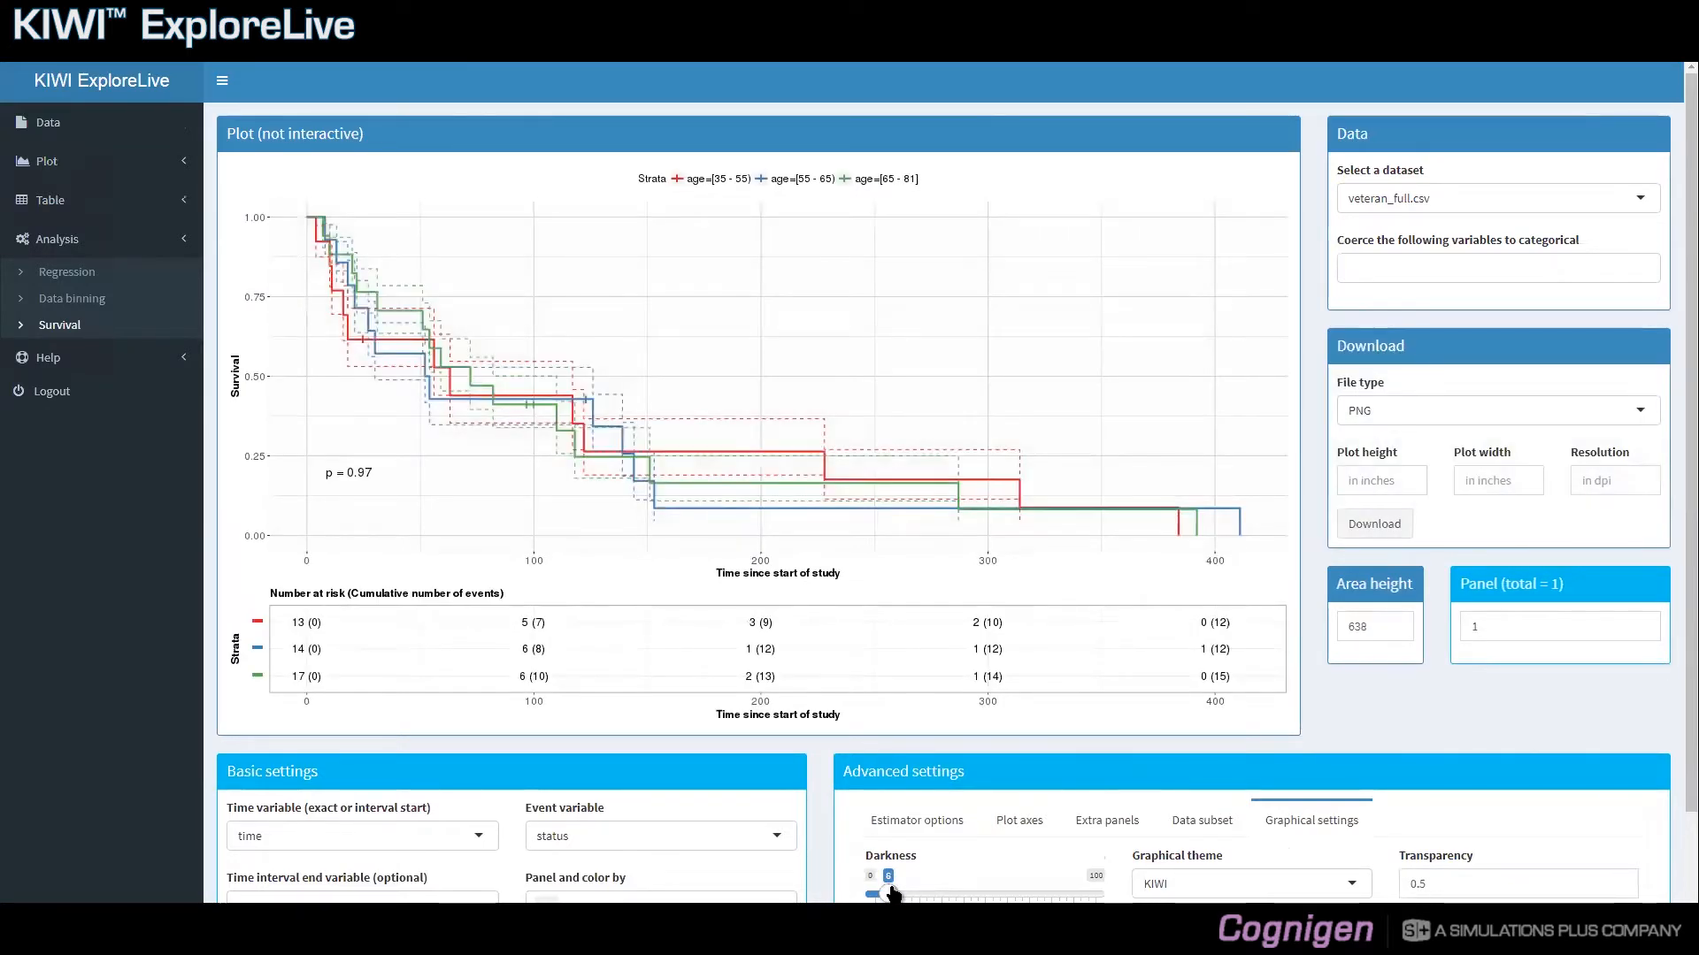
pyautogui.moveTo(890, 894); pyautogui.dragTo(1078, 895)
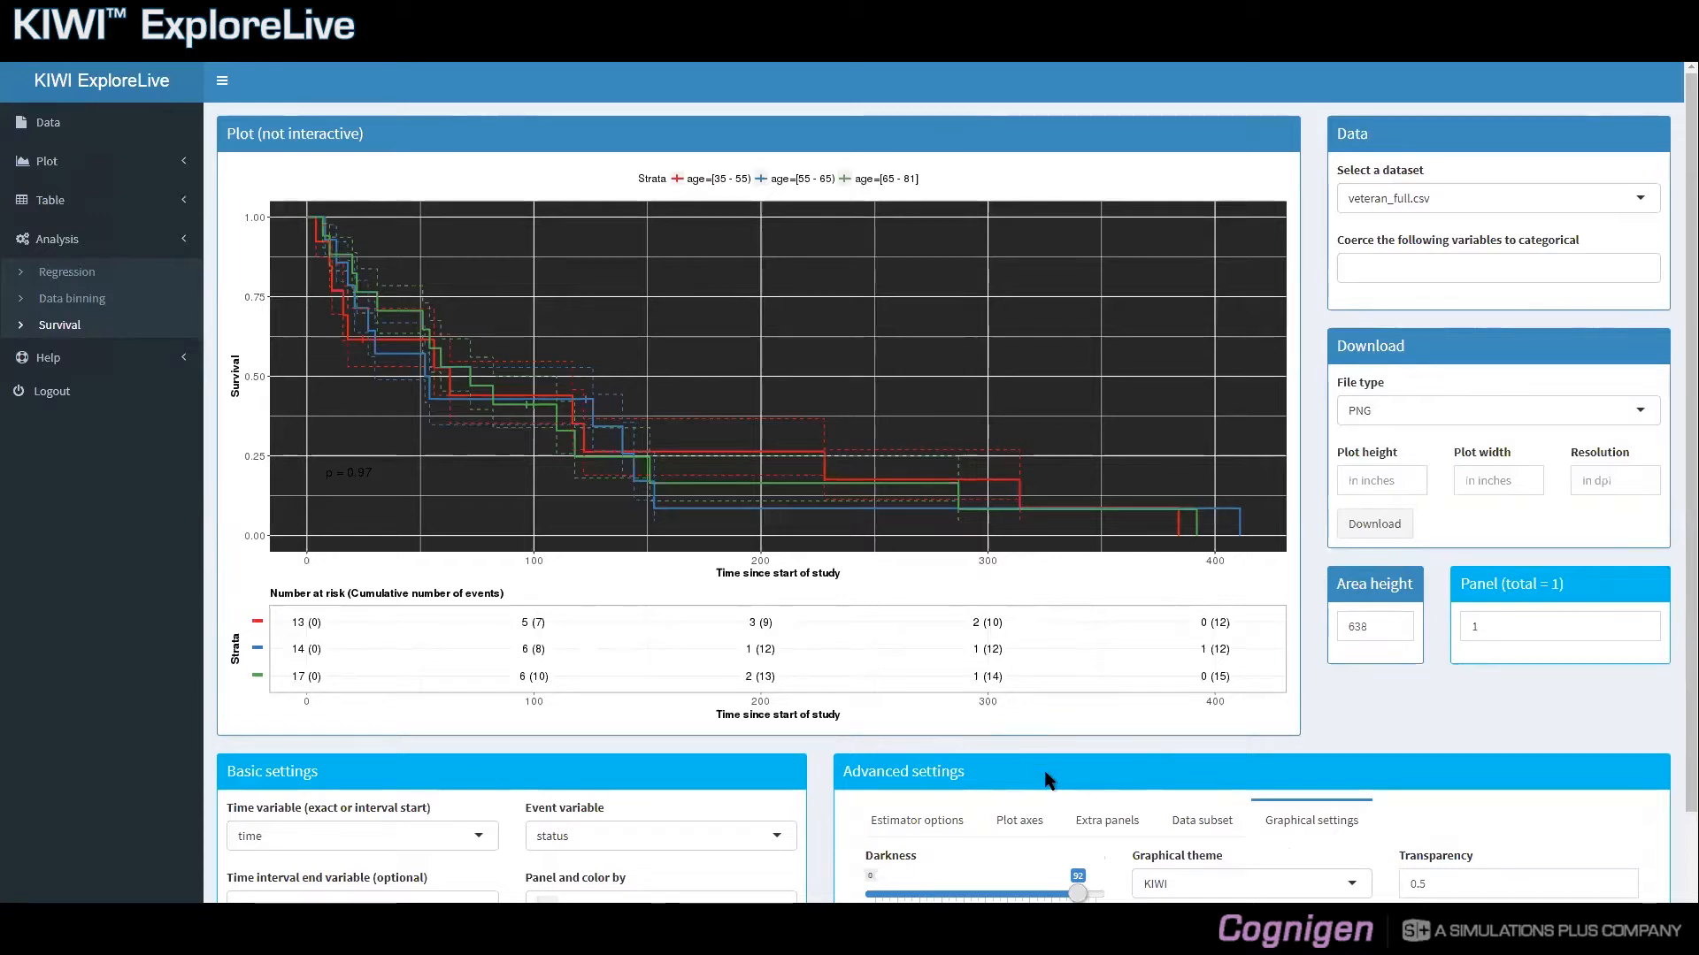
pyautogui.moveTo(1078, 894); pyautogui.dragTo(943, 895)
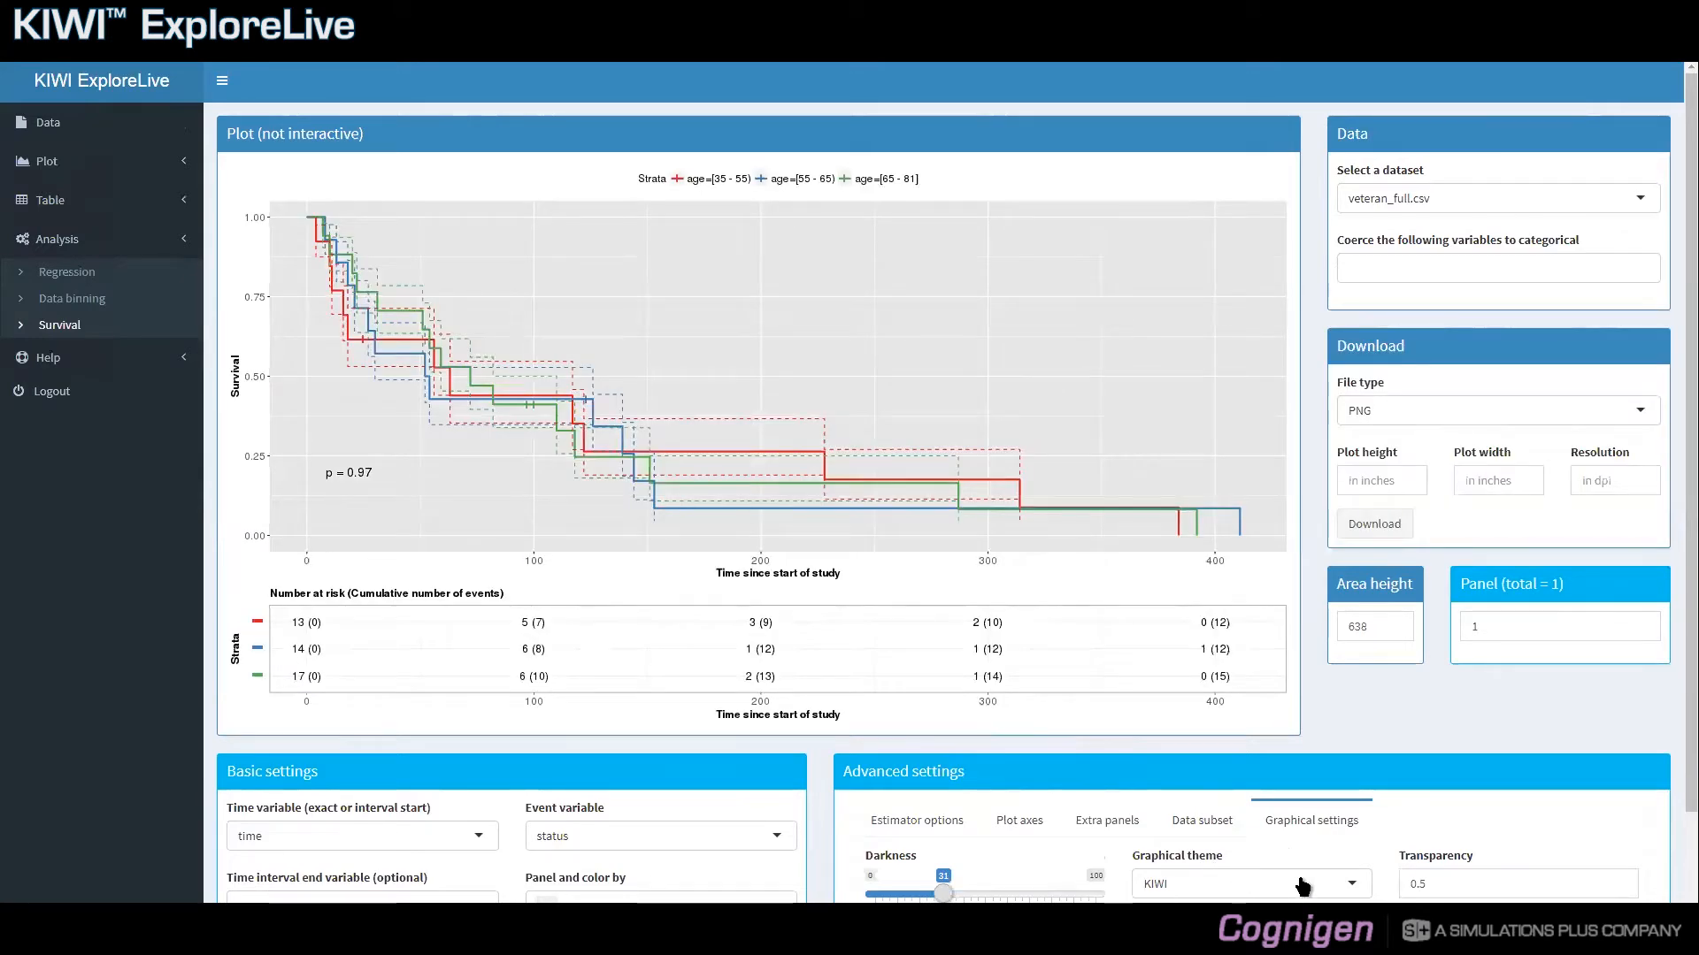
# - Try the KIWI solid graphical theme on the survival plot, and switch the theme to ggplot2
pyautogui.scroll(-1, 1310, 885)
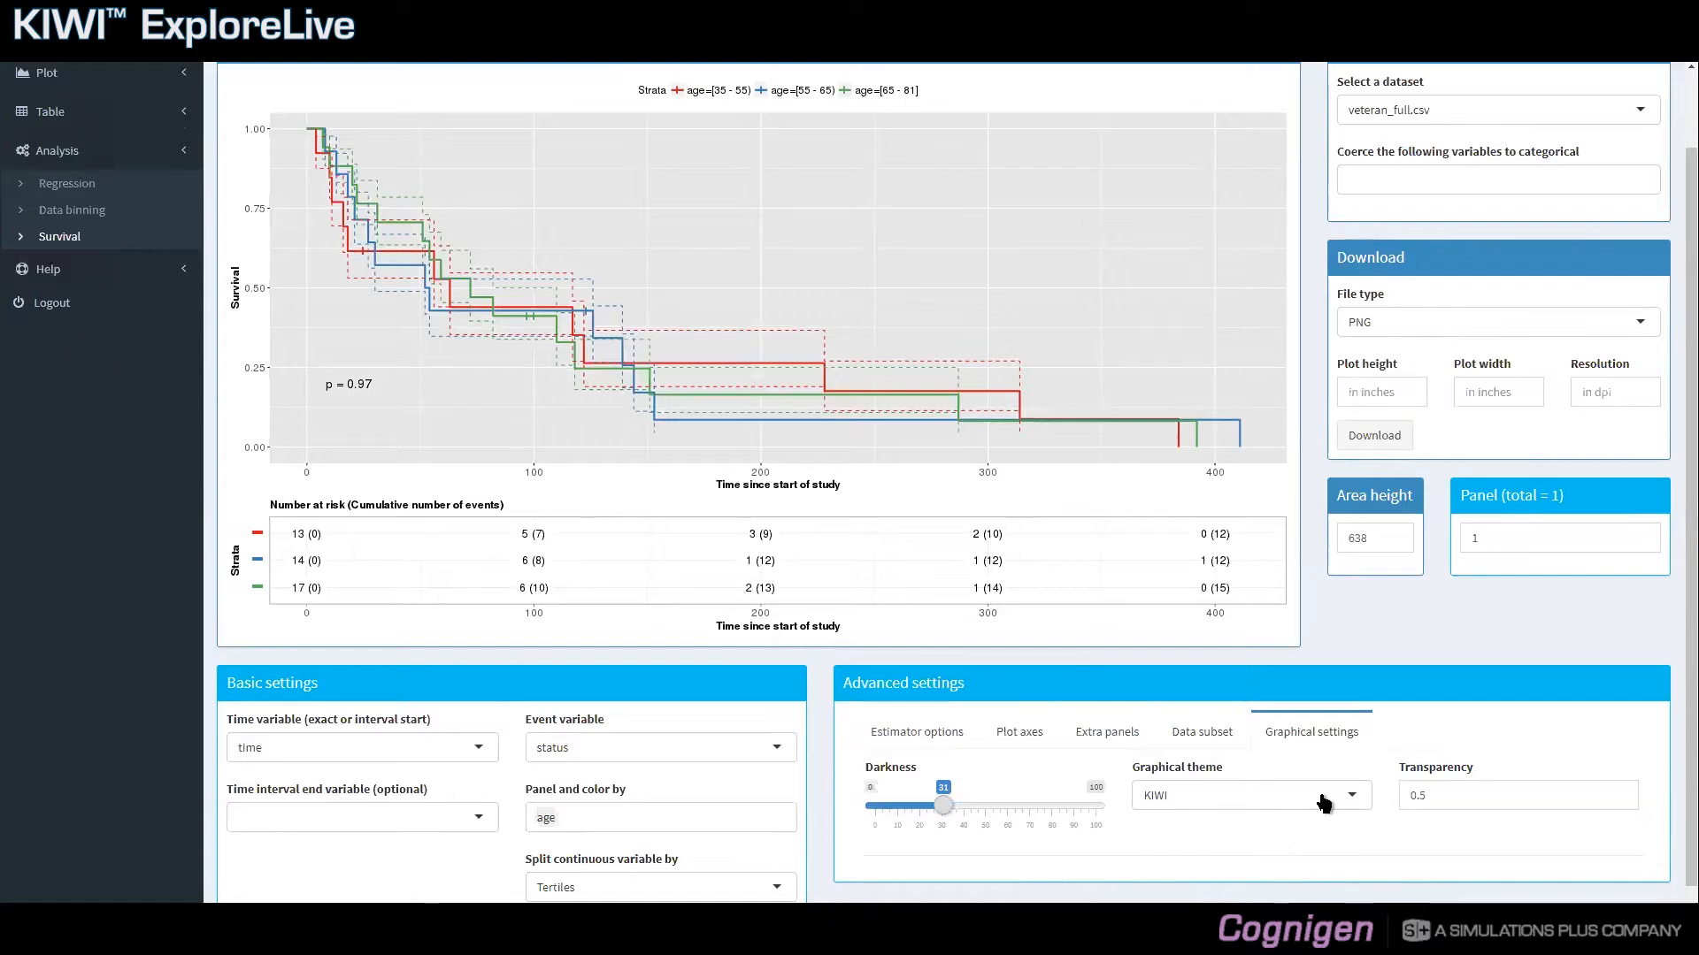
pyautogui.click(1323, 801)
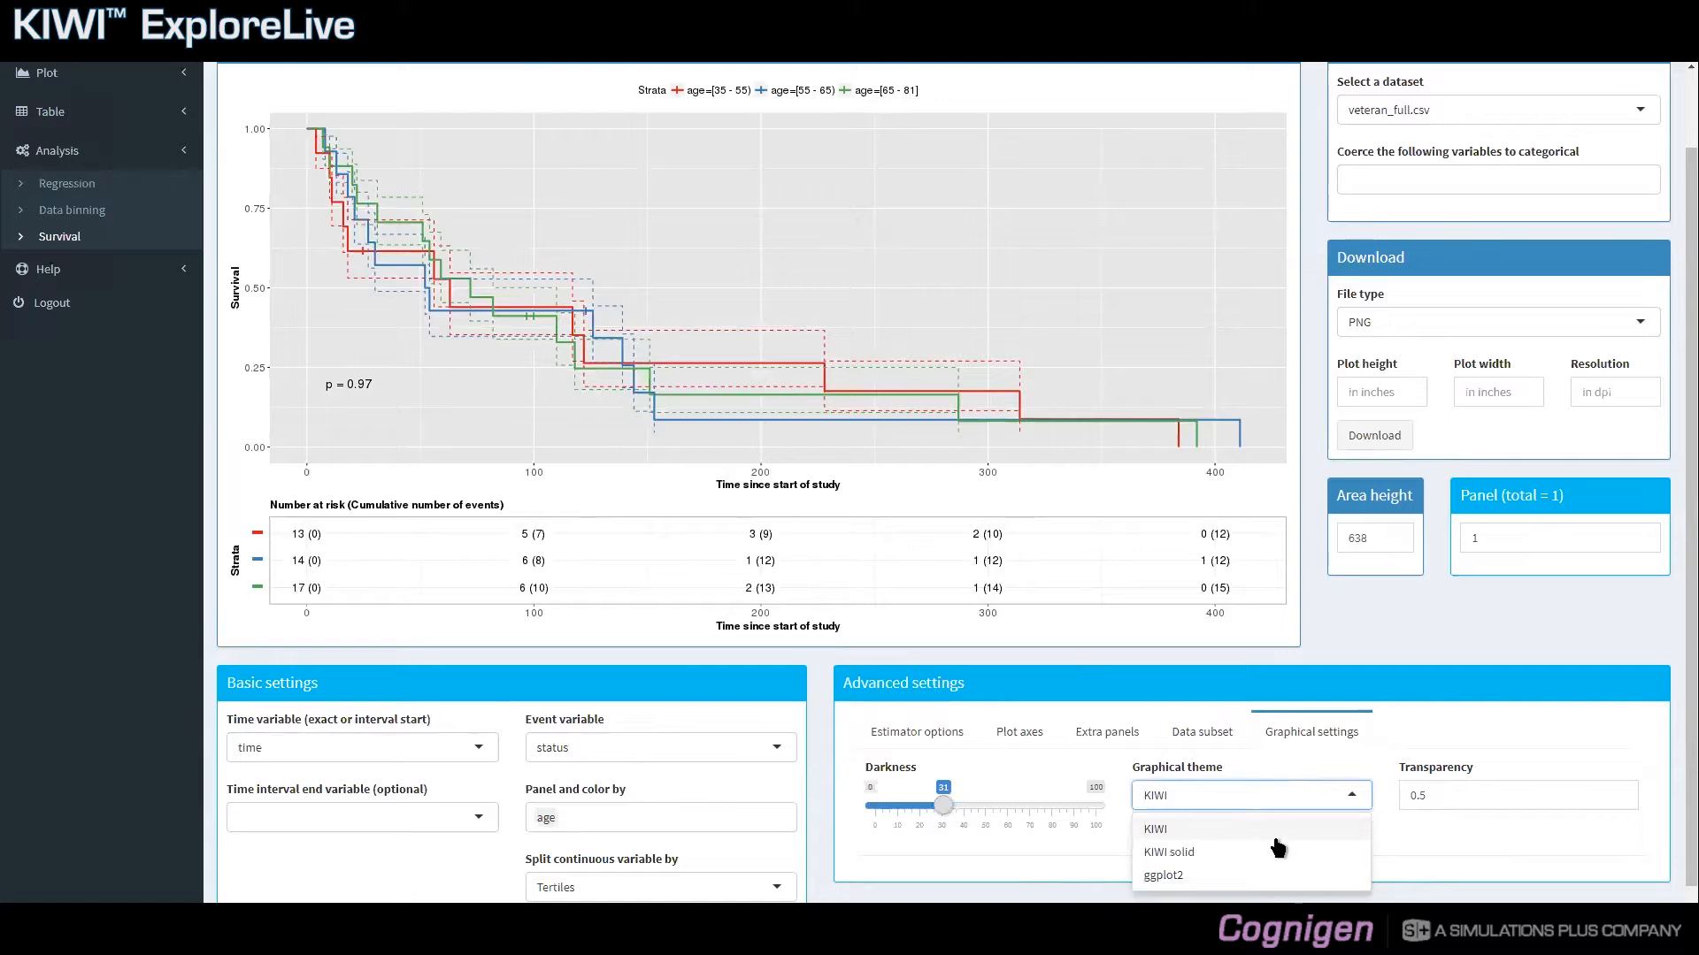
pyautogui.click(1270, 850)
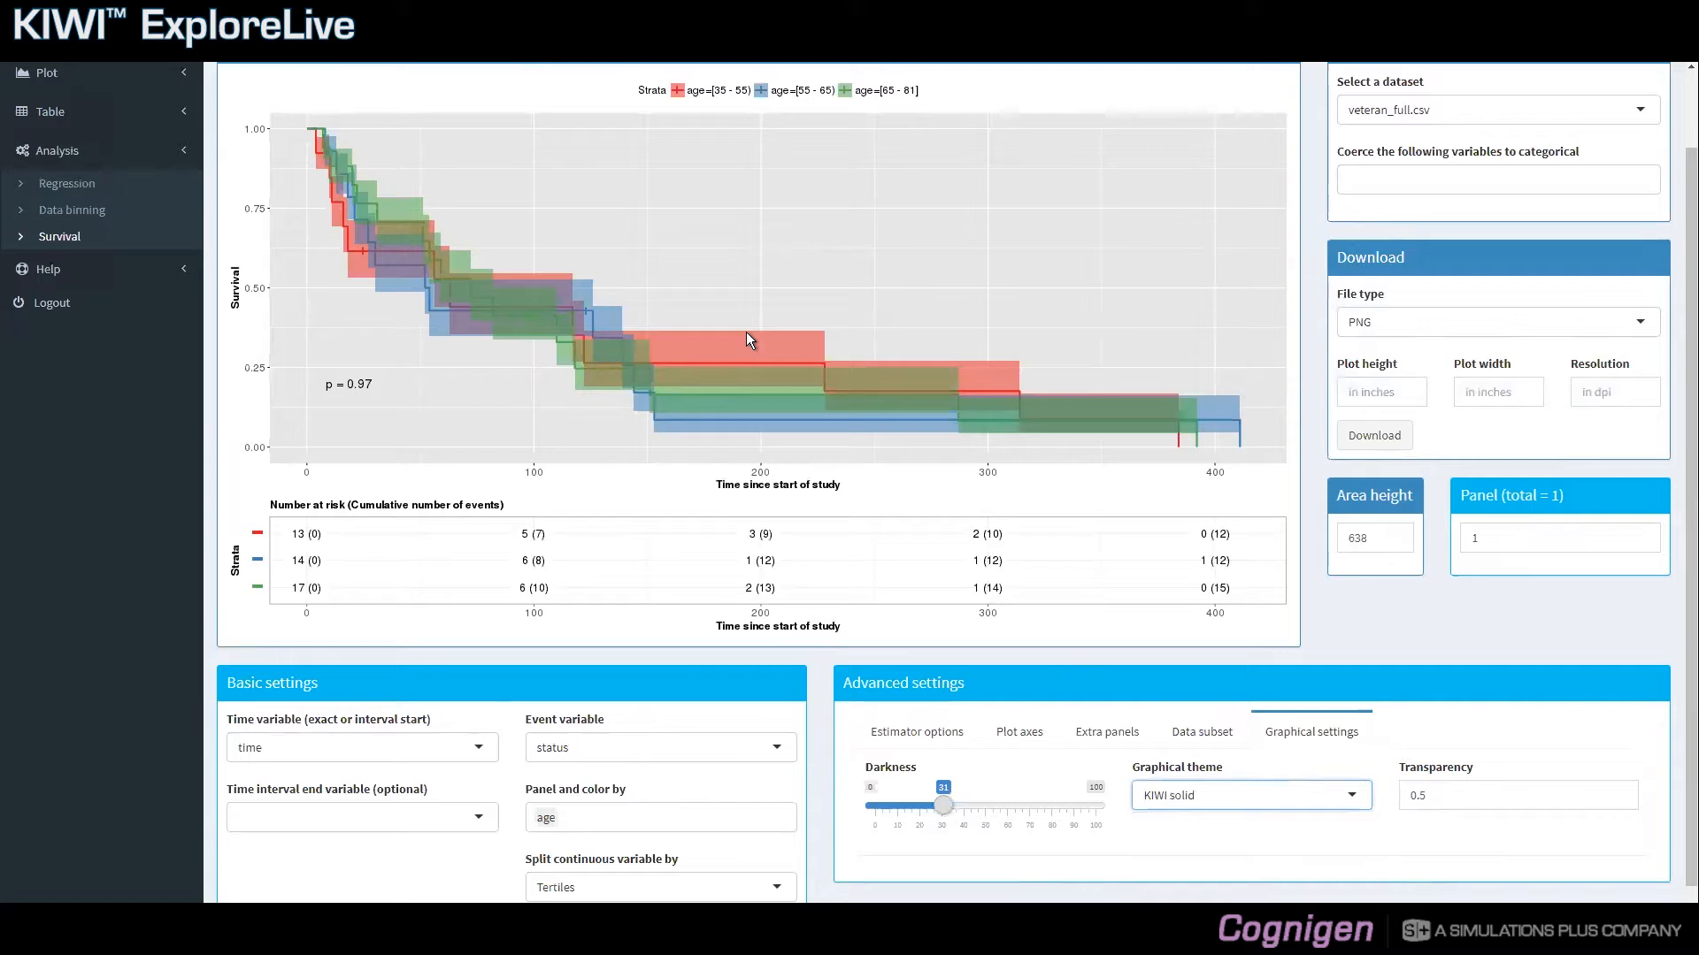
pyautogui.click(1179, 795)
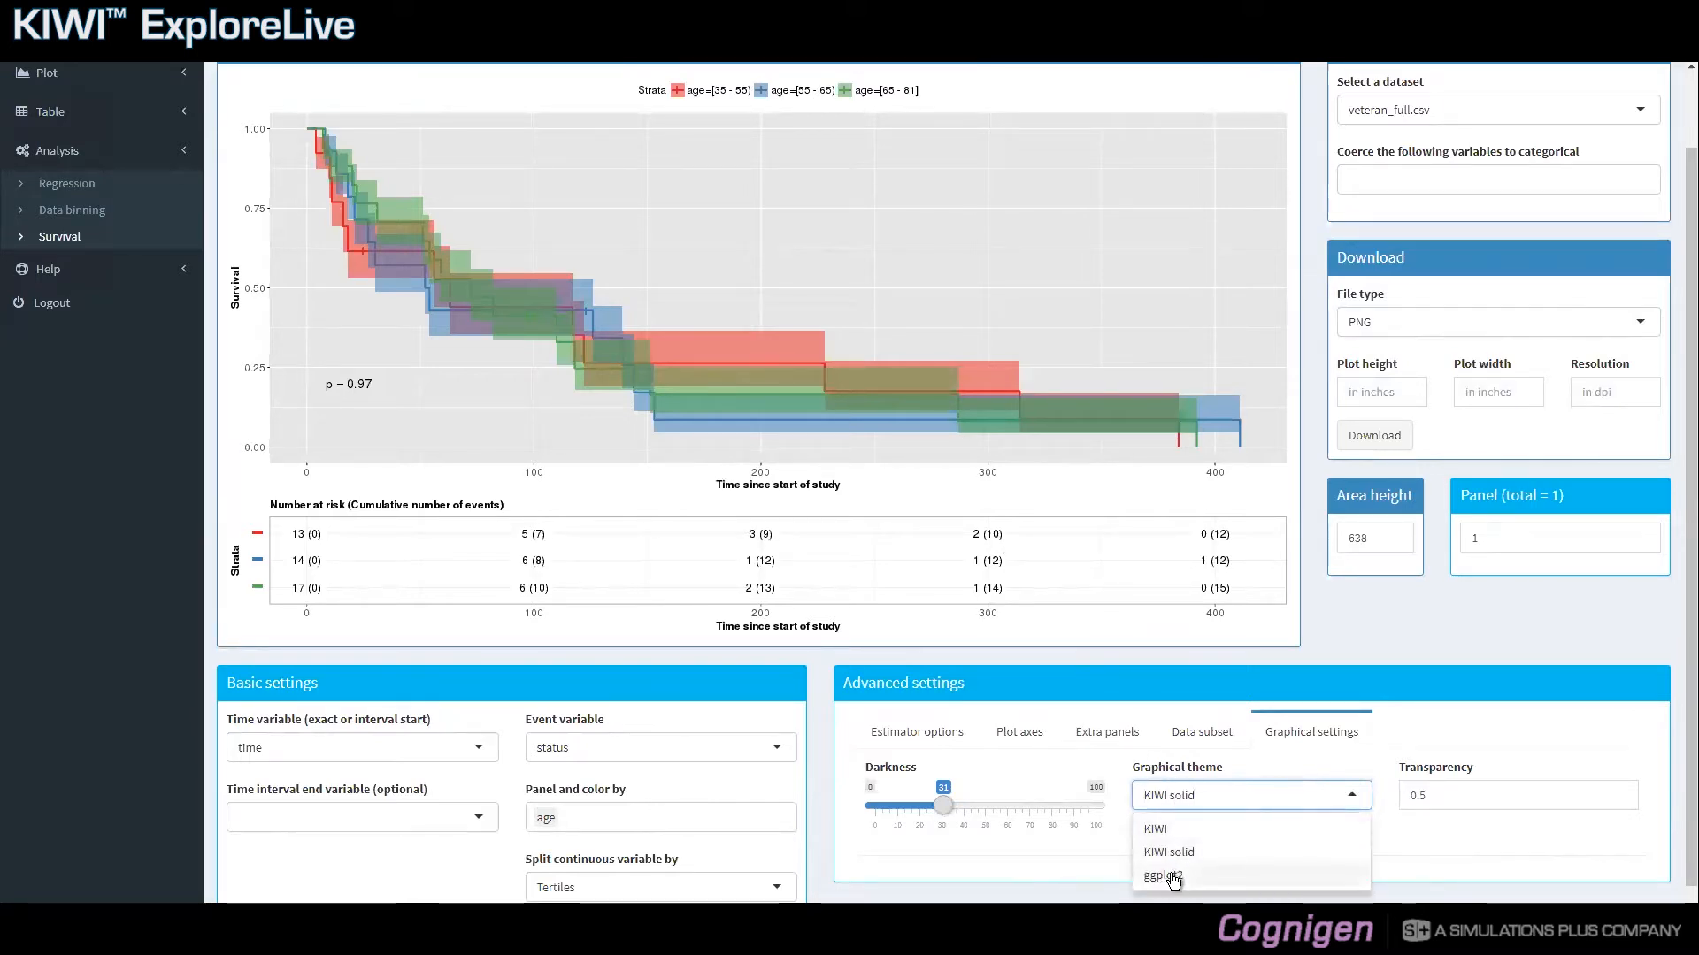
pyautogui.click(1167, 875)
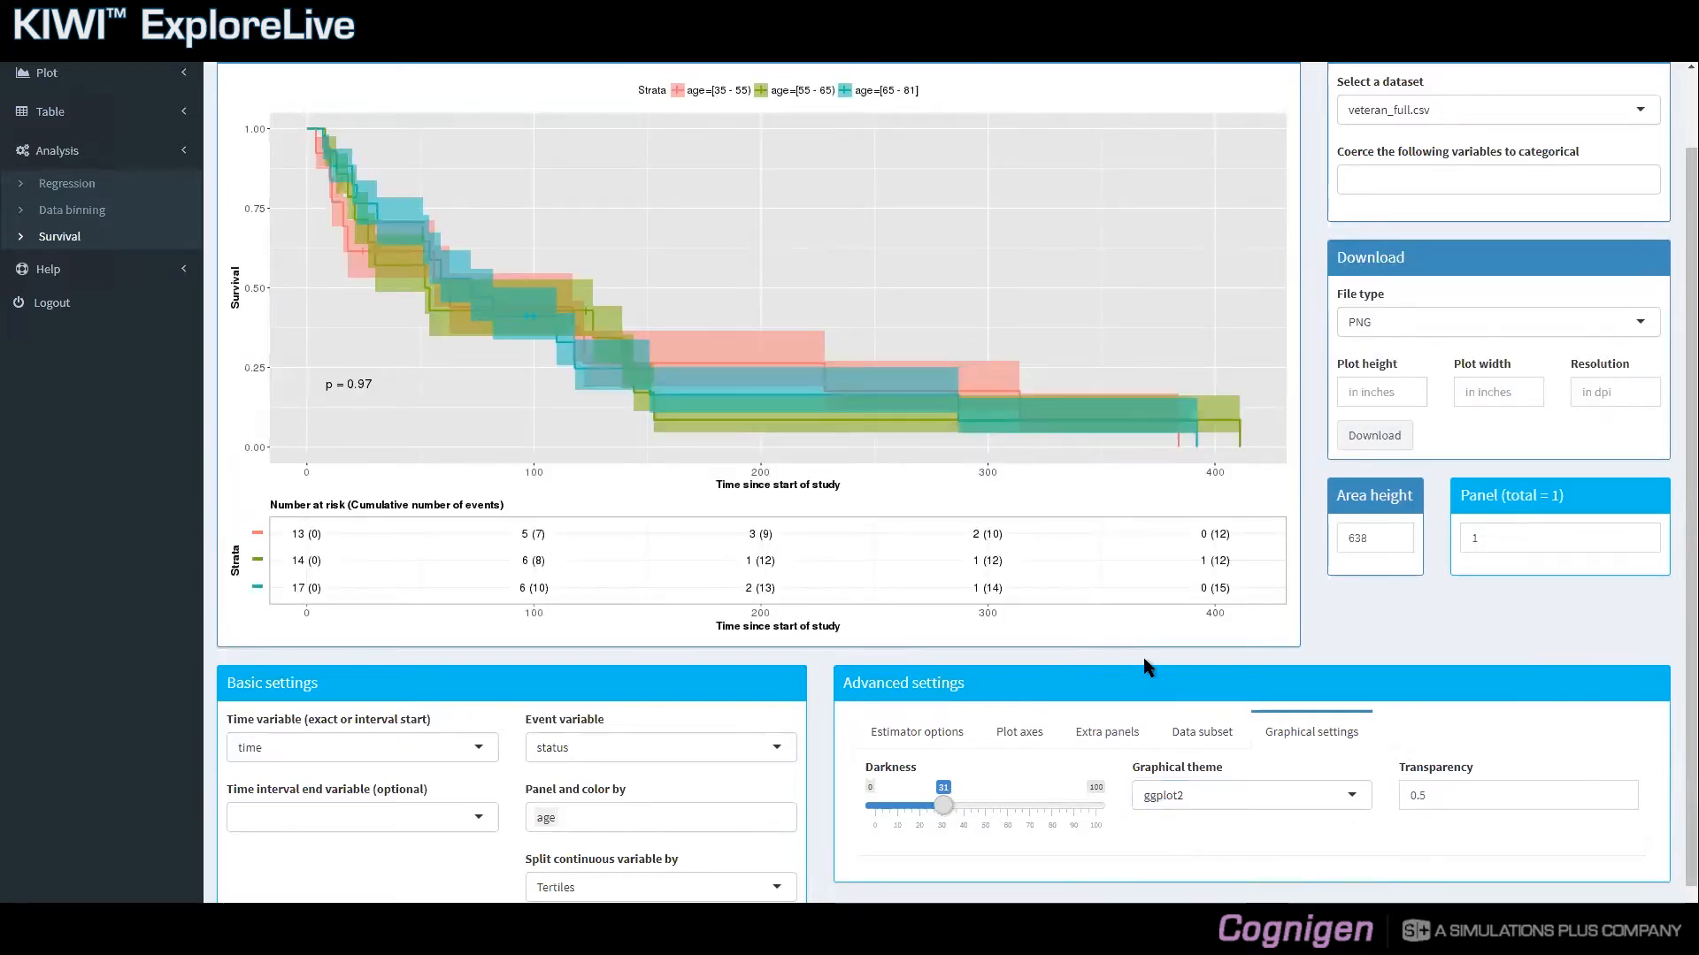
# - Try a transparency of 0.25 for the confidence bands on the survival plot
pyautogui.scroll(1, 1144, 660)
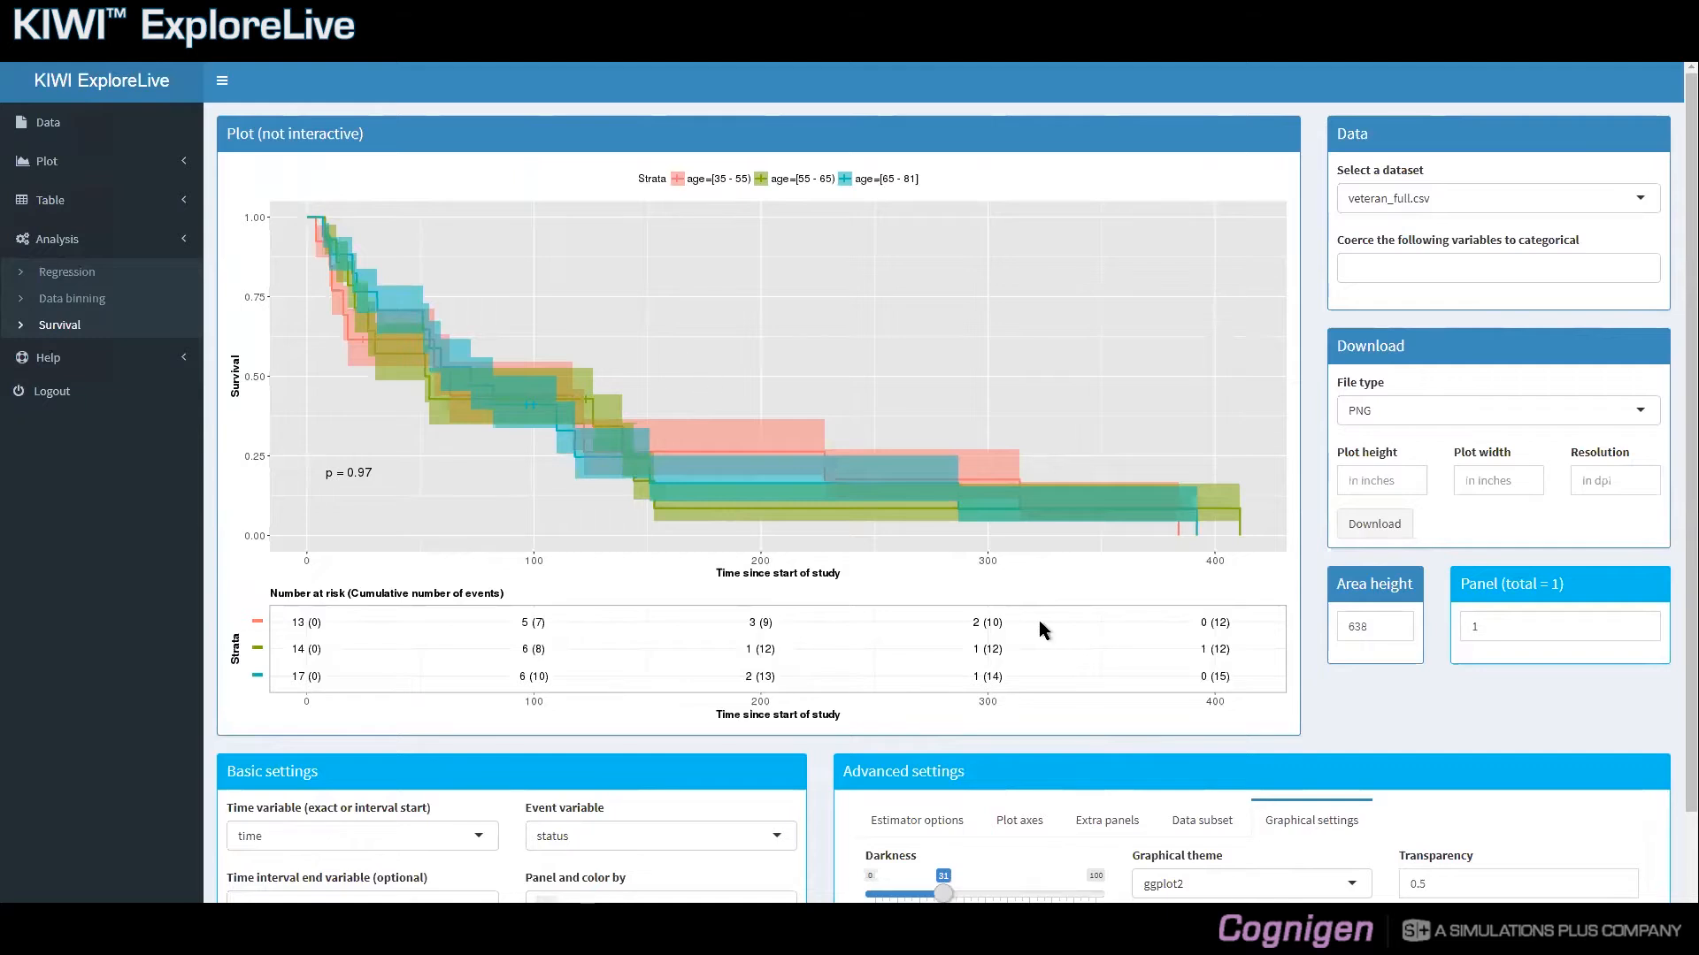
pyautogui.click(1460, 887)
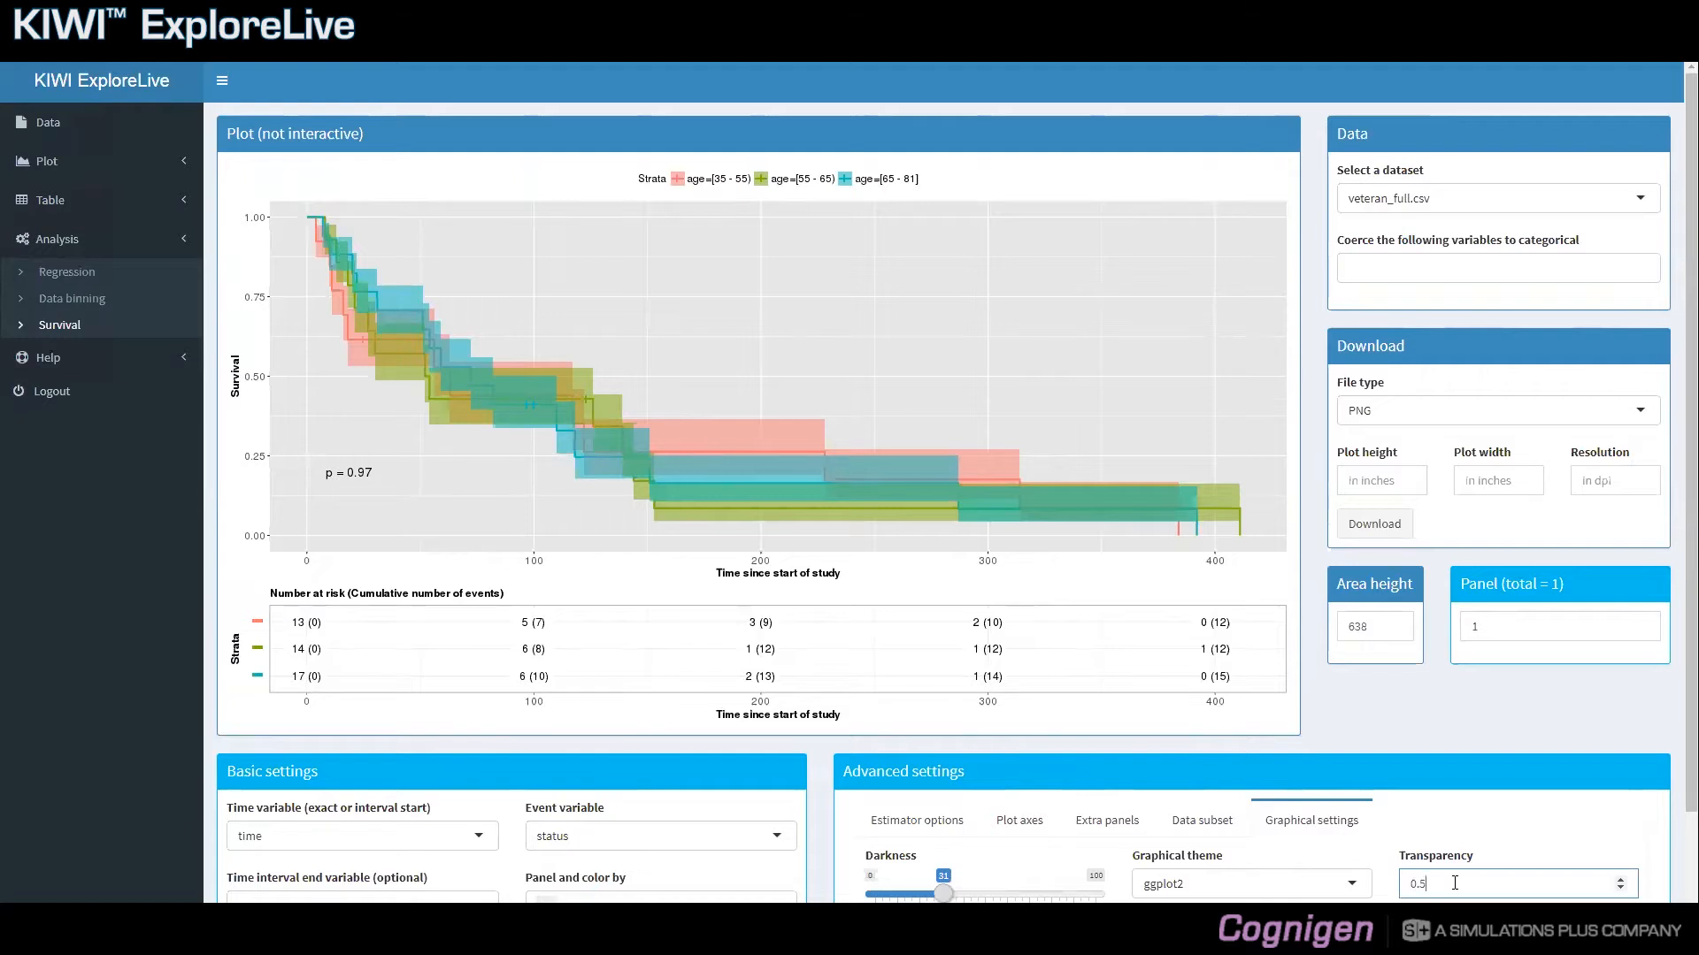
pyautogui.write('25')
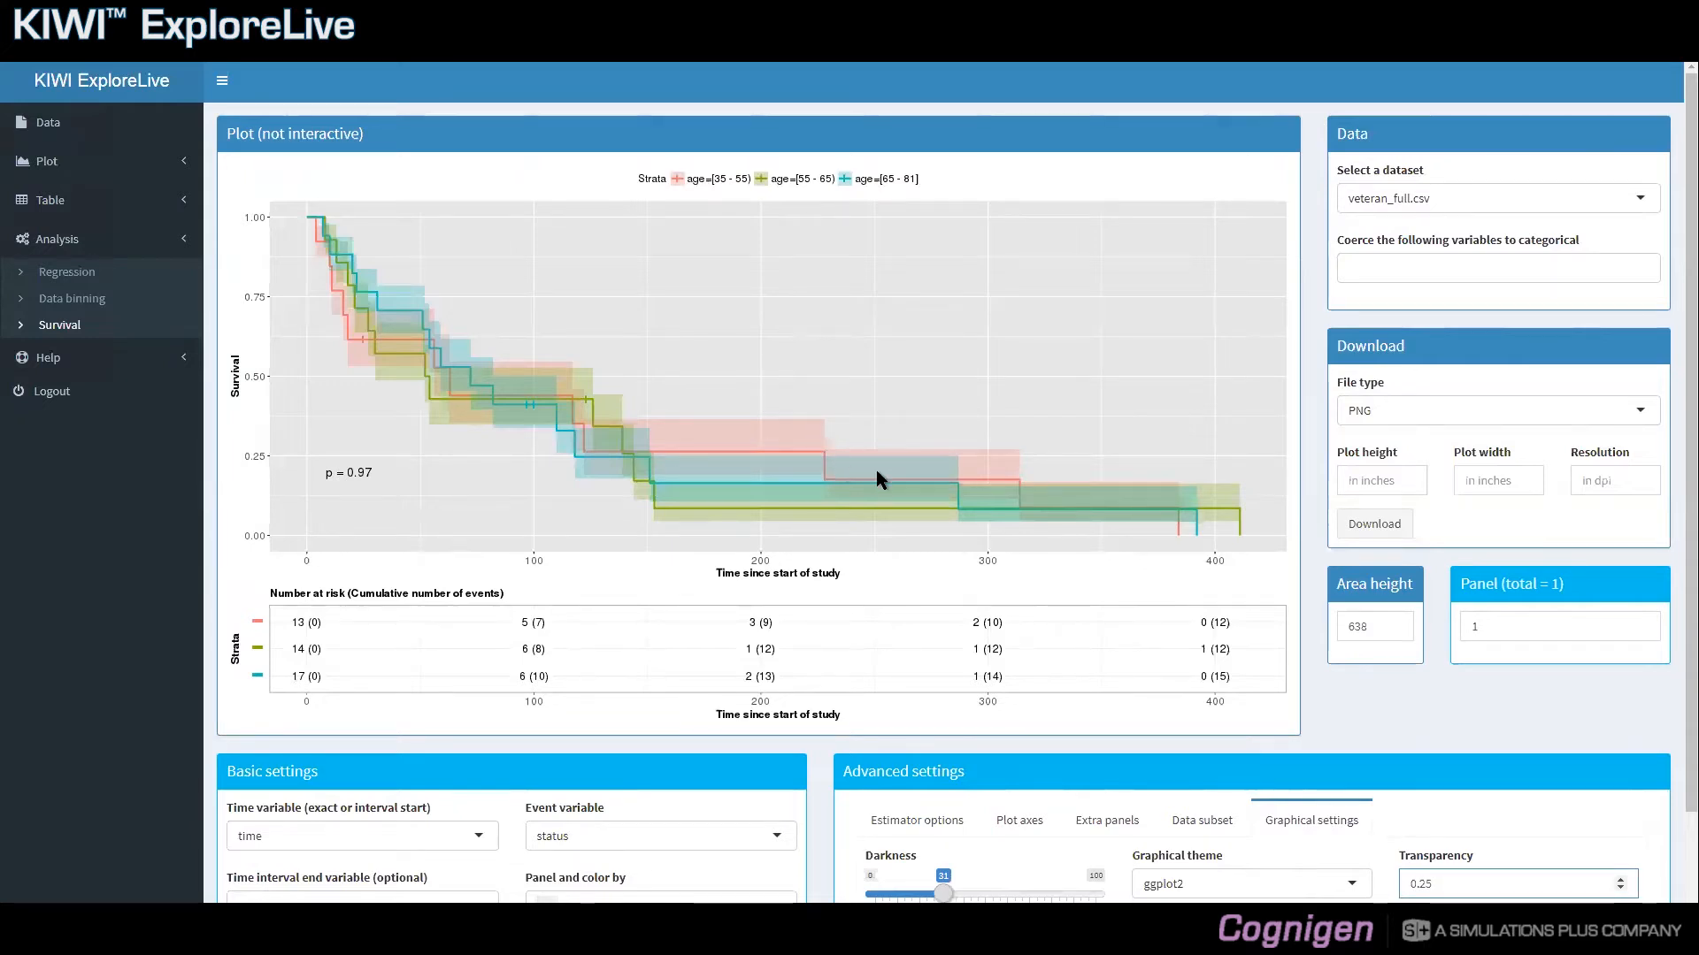
# - Set the transparency of the survival plot's confidence bands to 0.75
pyautogui.press('BackSpace')
pyautogui.press('BackSpace')
pyautogui.write('5')
pyautogui.press('Left')
pyautogui.write('7')
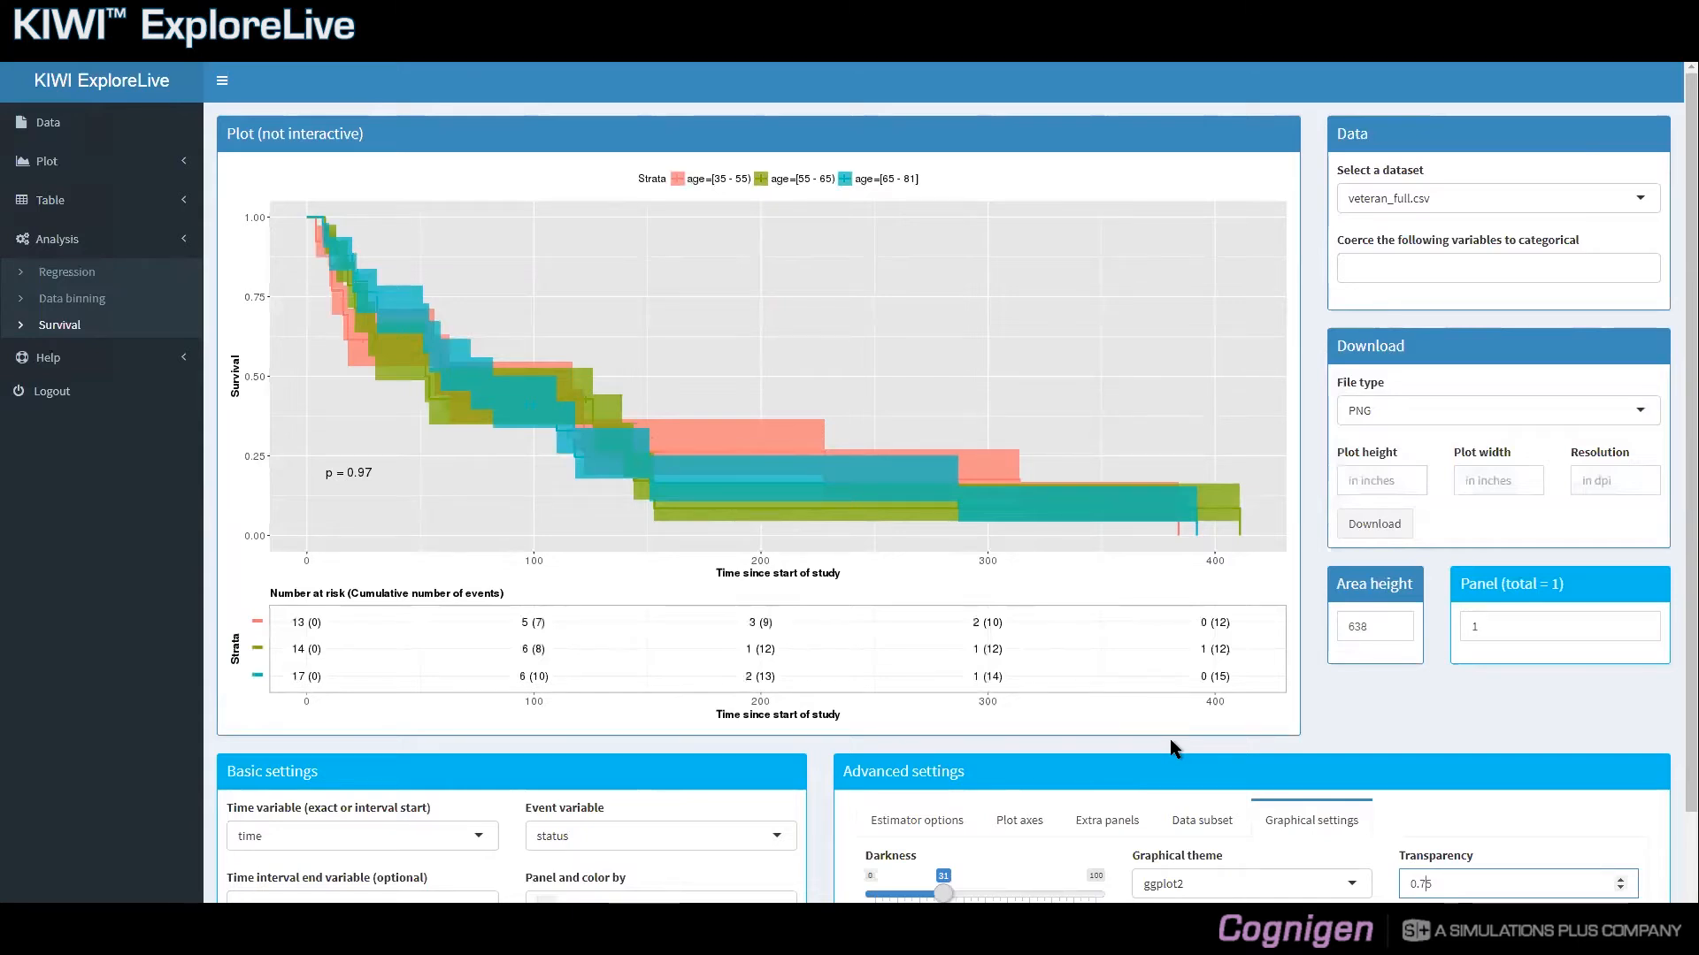
# - Show the data subset options for the survival plot and review the filter expression settings
pyautogui.click(1205, 821)
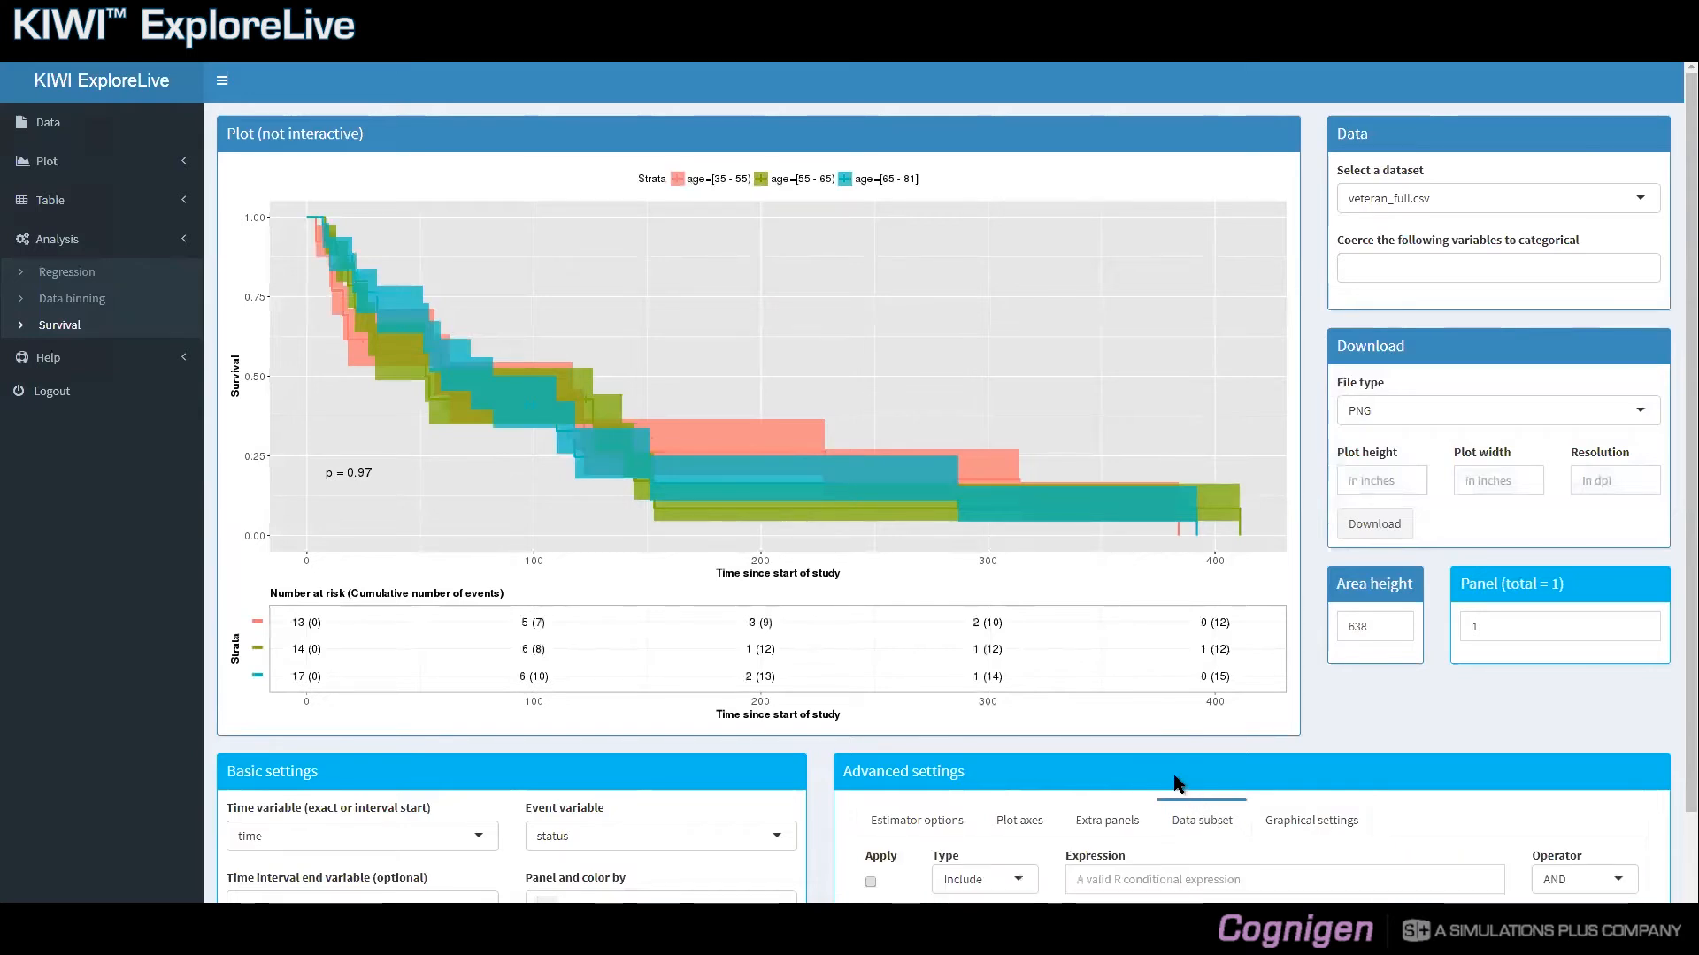
pyautogui.scroll(-1, 1177, 776)
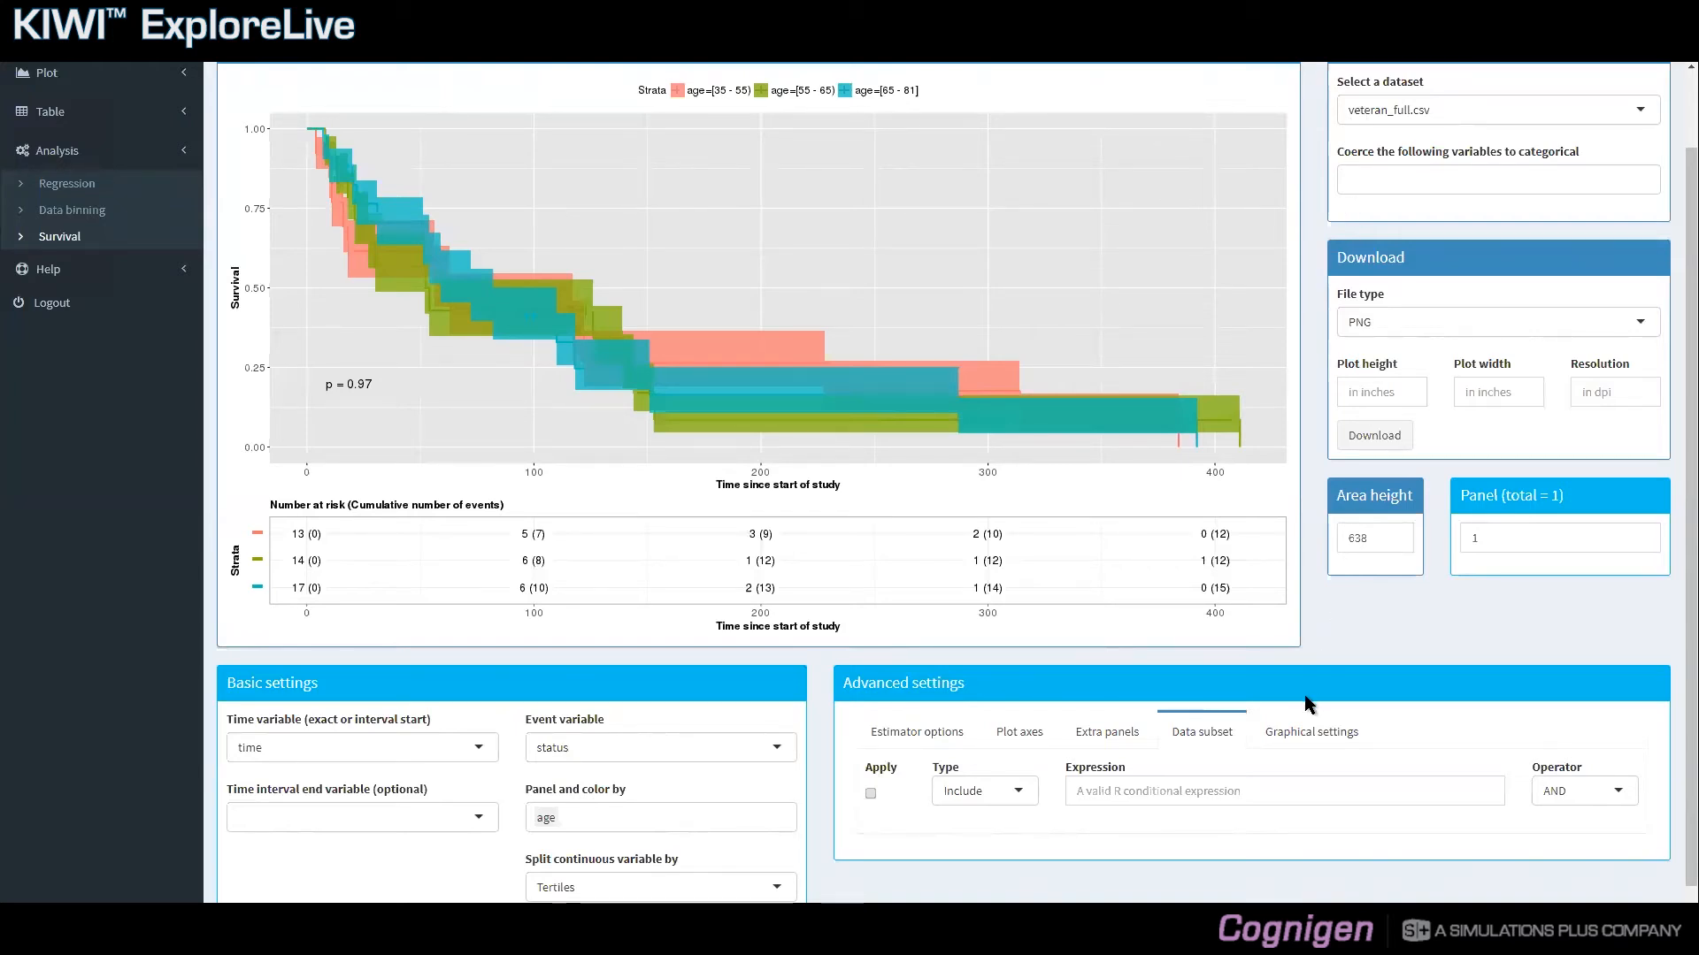
pyautogui.scroll(1, 1294, 598)
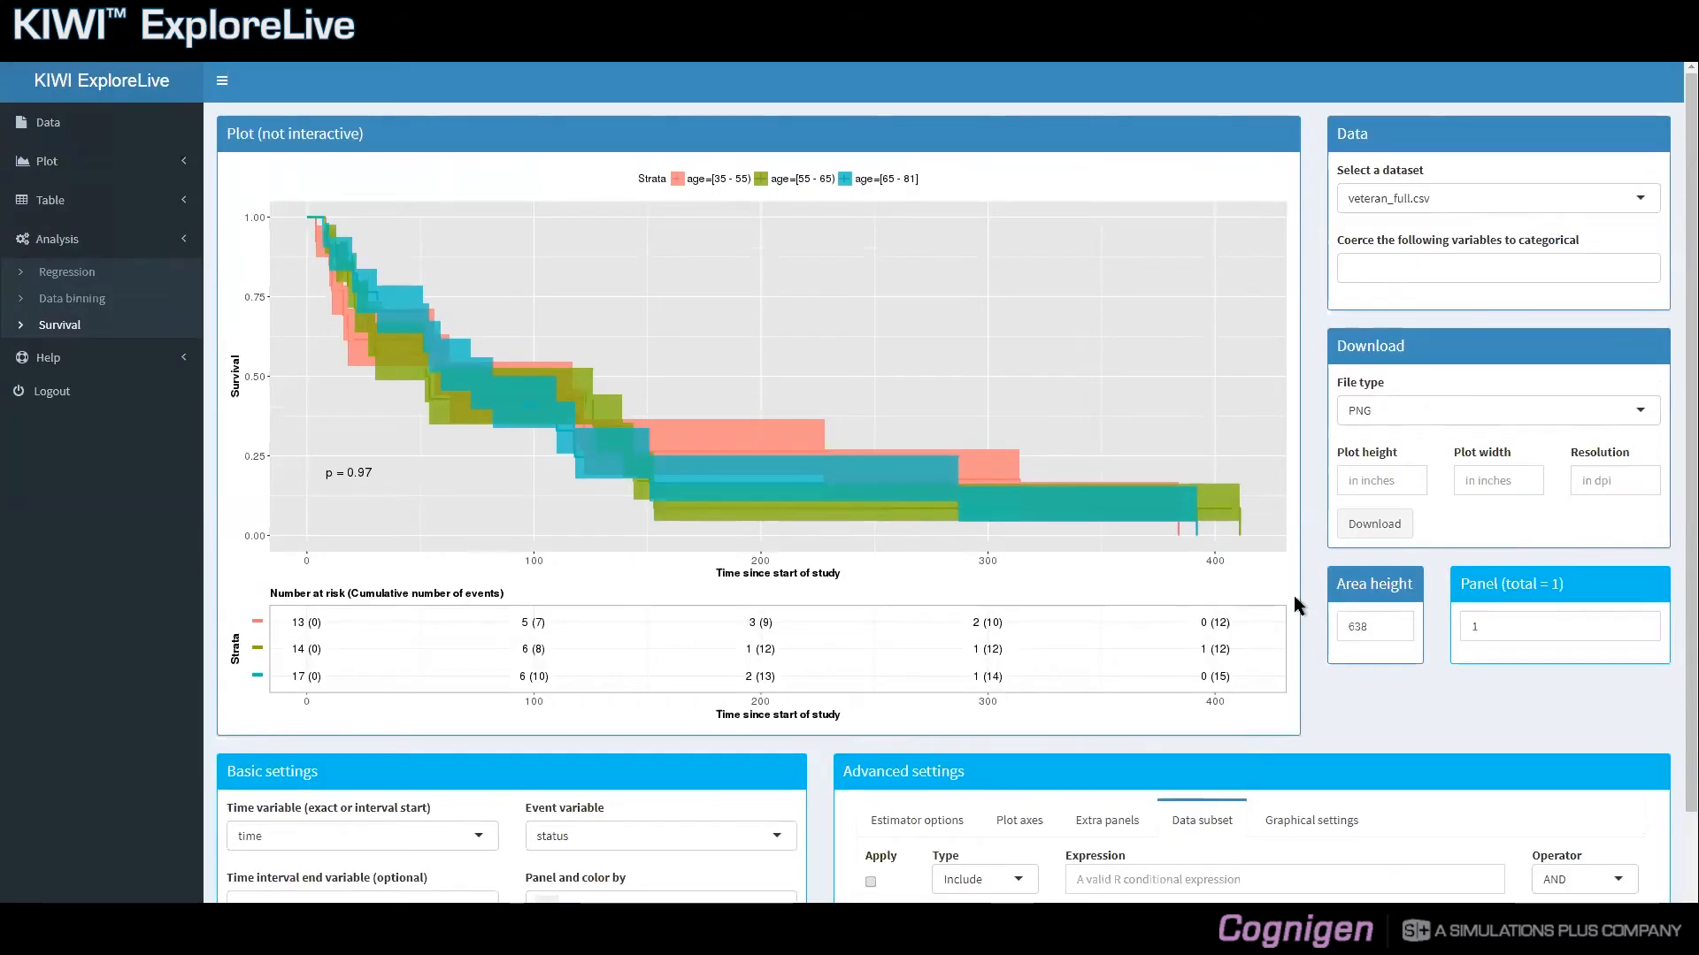